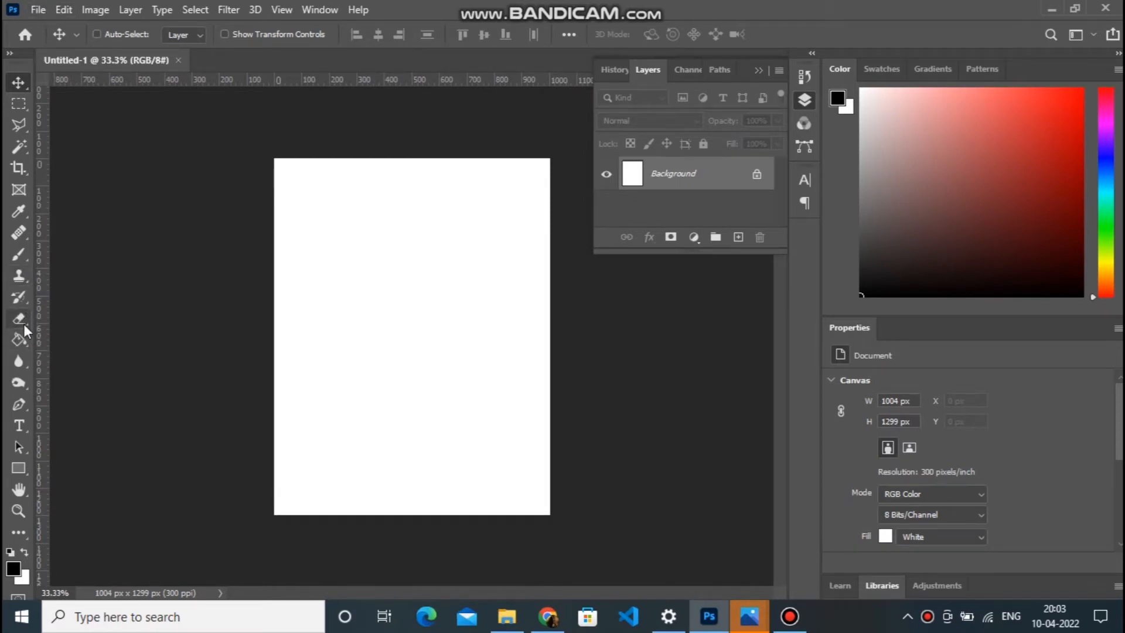
# Fill the blank background with orange-yellow #fdb51a using the Paint Bucket.
pyautogui.click(23, 343)
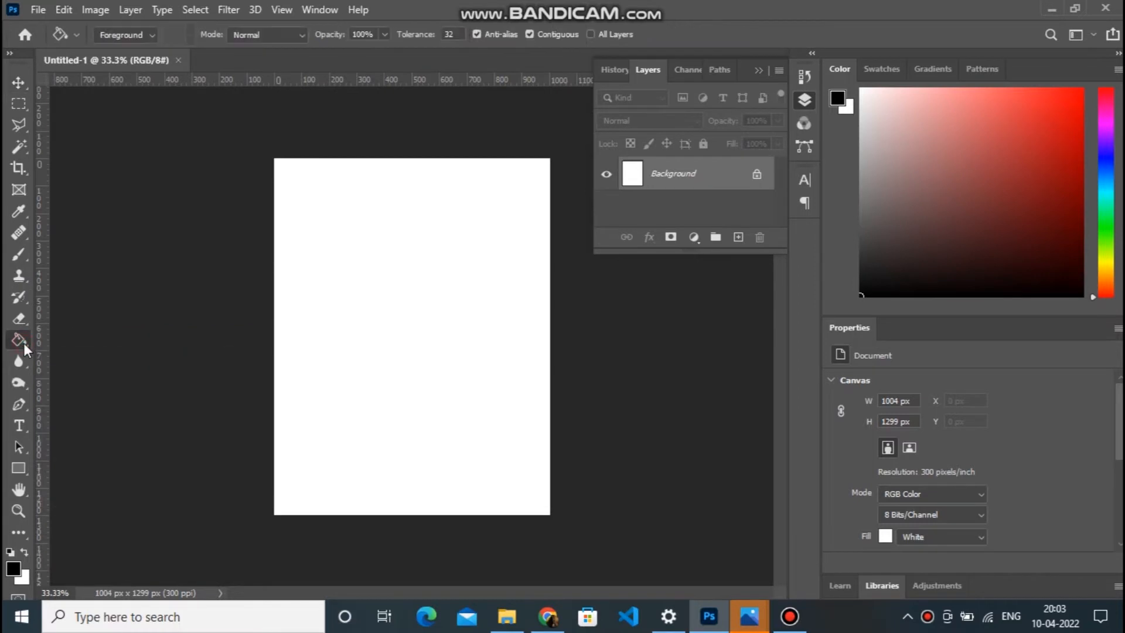
pyautogui.click(15, 568)
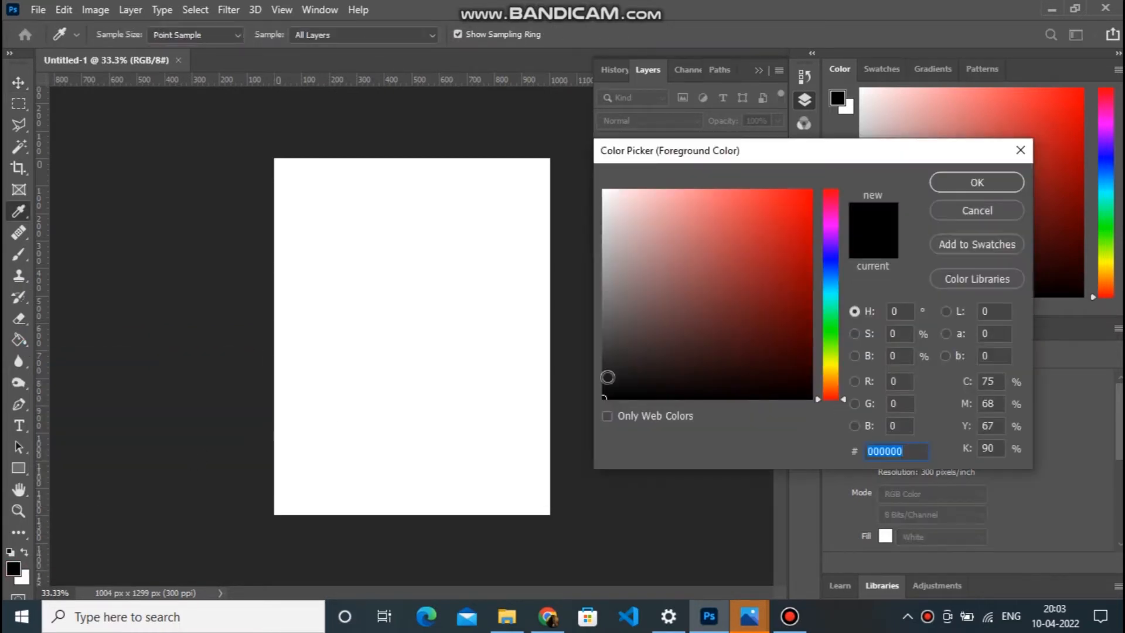
pyautogui.click(834, 377)
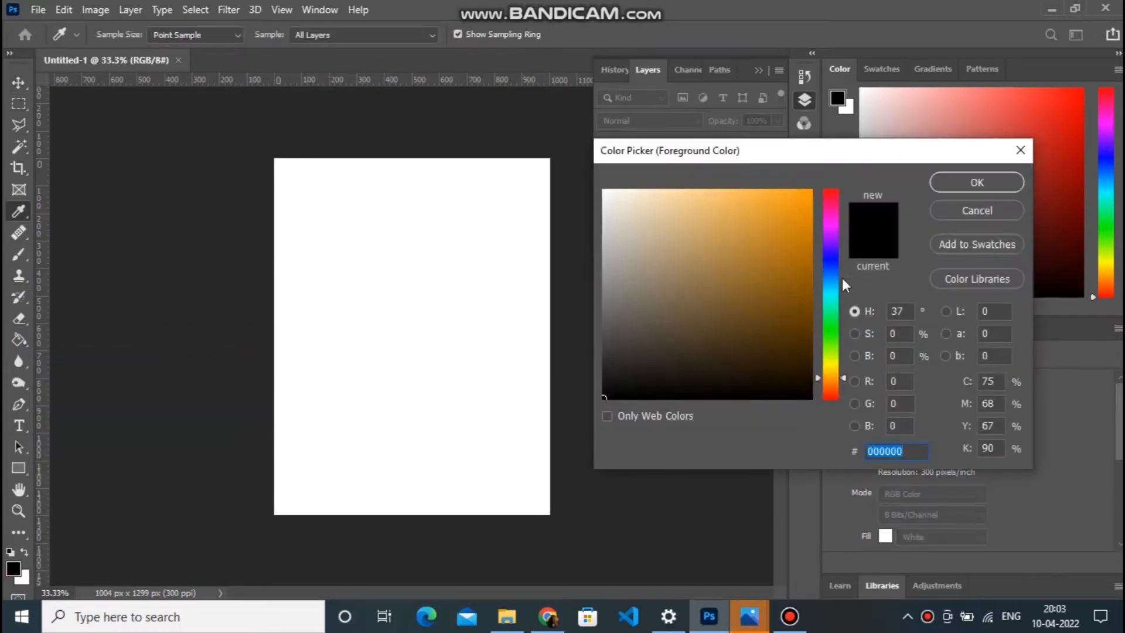
pyautogui.click(831, 375)
pyautogui.click(790, 191)
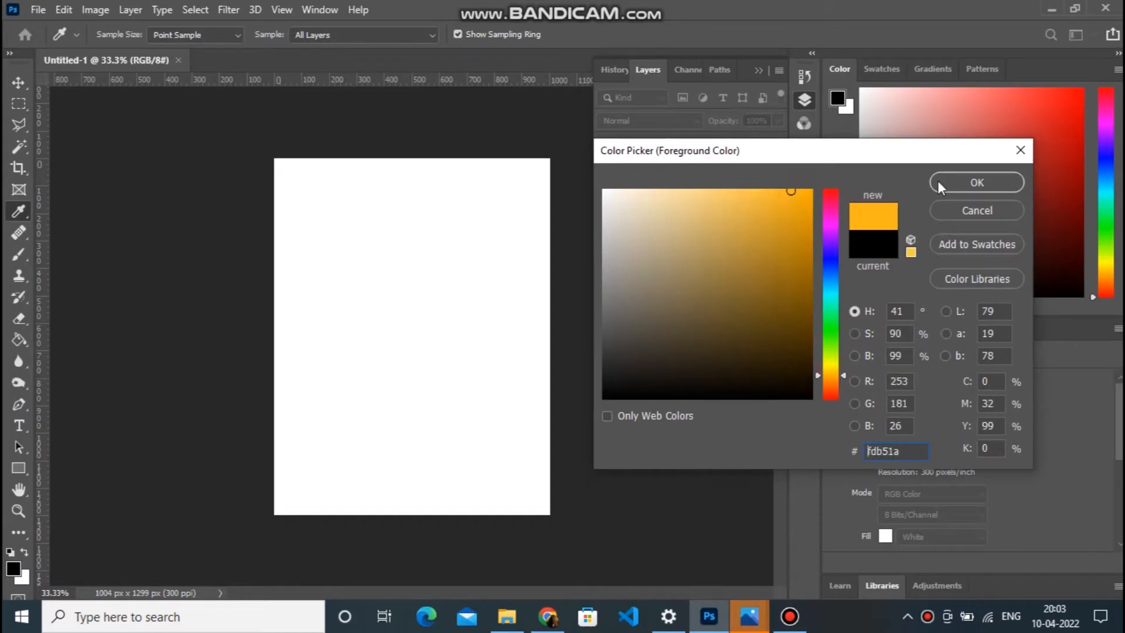
pyautogui.click(946, 182)
pyautogui.click(401, 315)
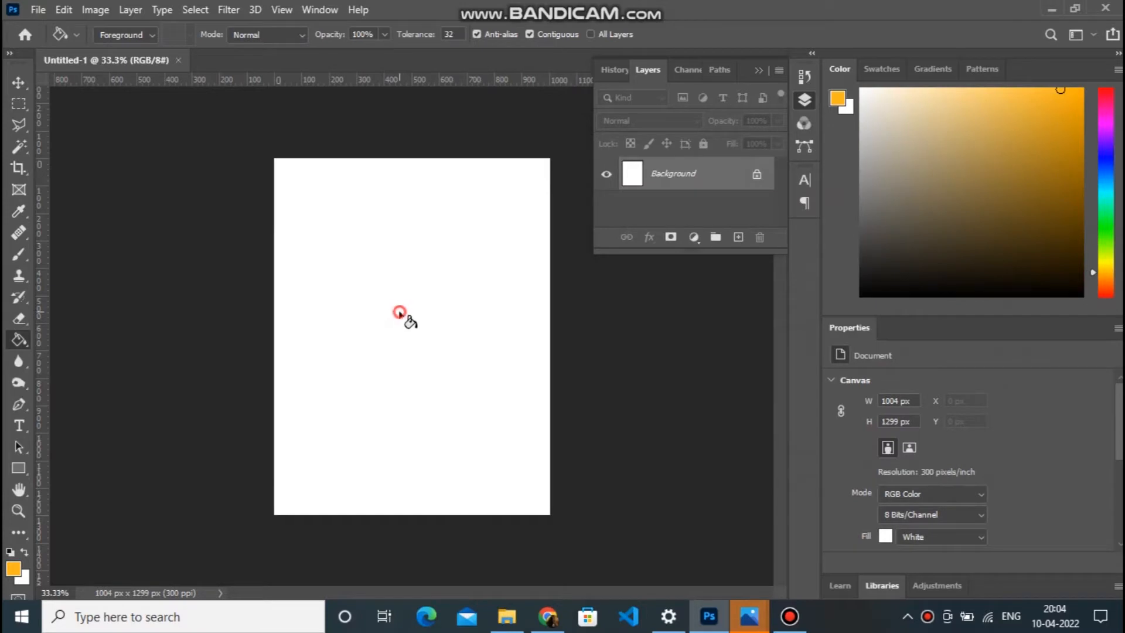
# Add a new layer and place the image file 1 from Downloads as an embedded object at its default size.
pyautogui.click(743, 236)
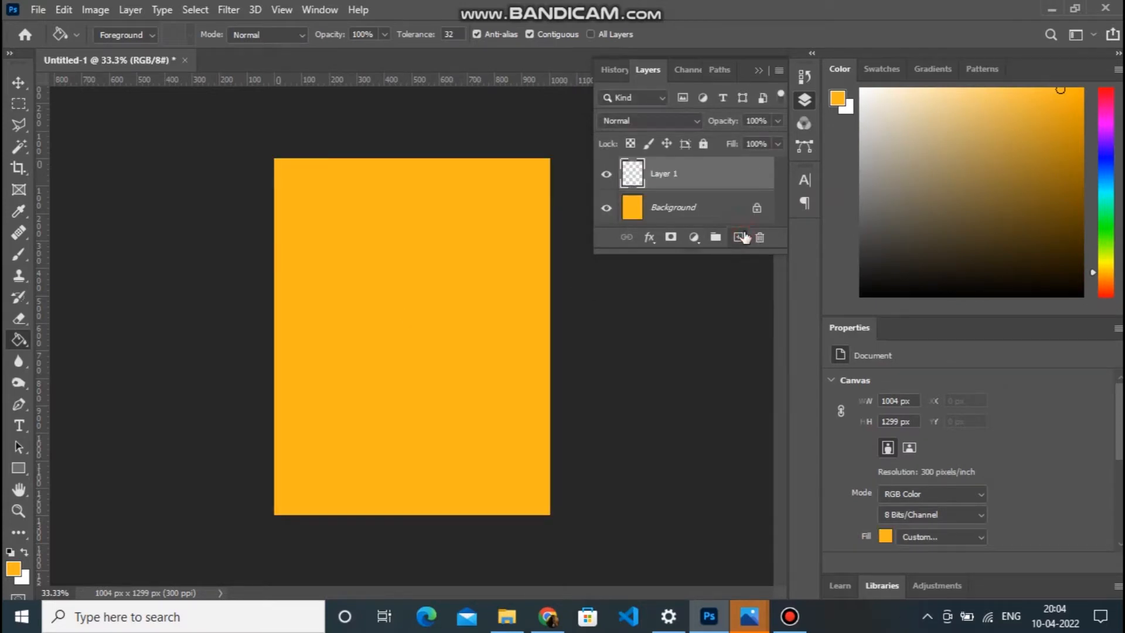
pyautogui.click(39, 9)
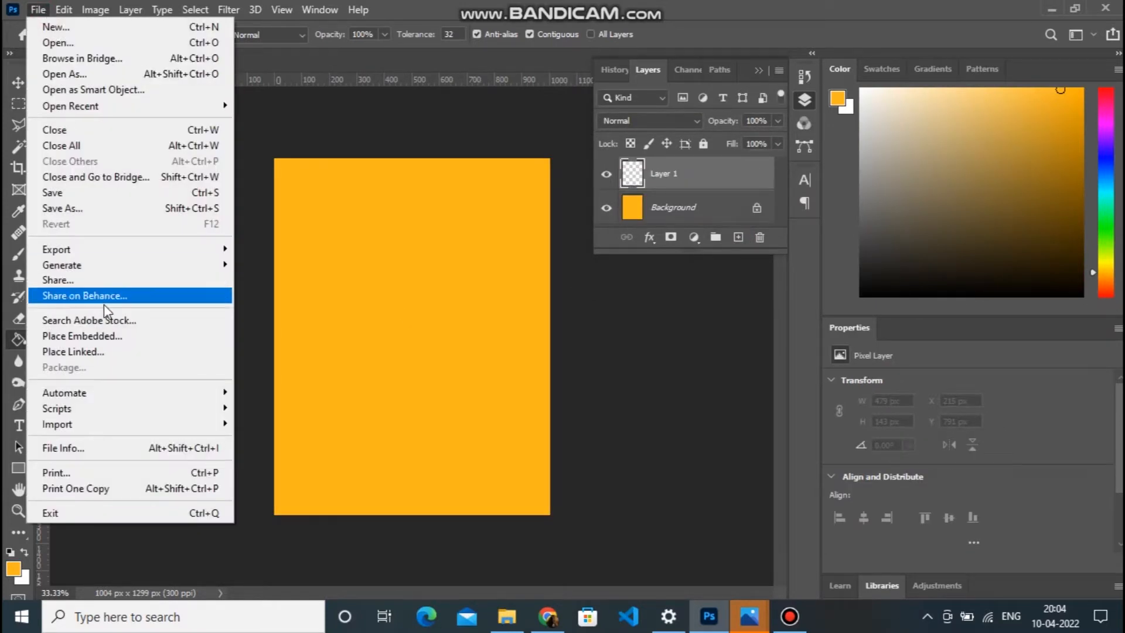
pyautogui.click(107, 339)
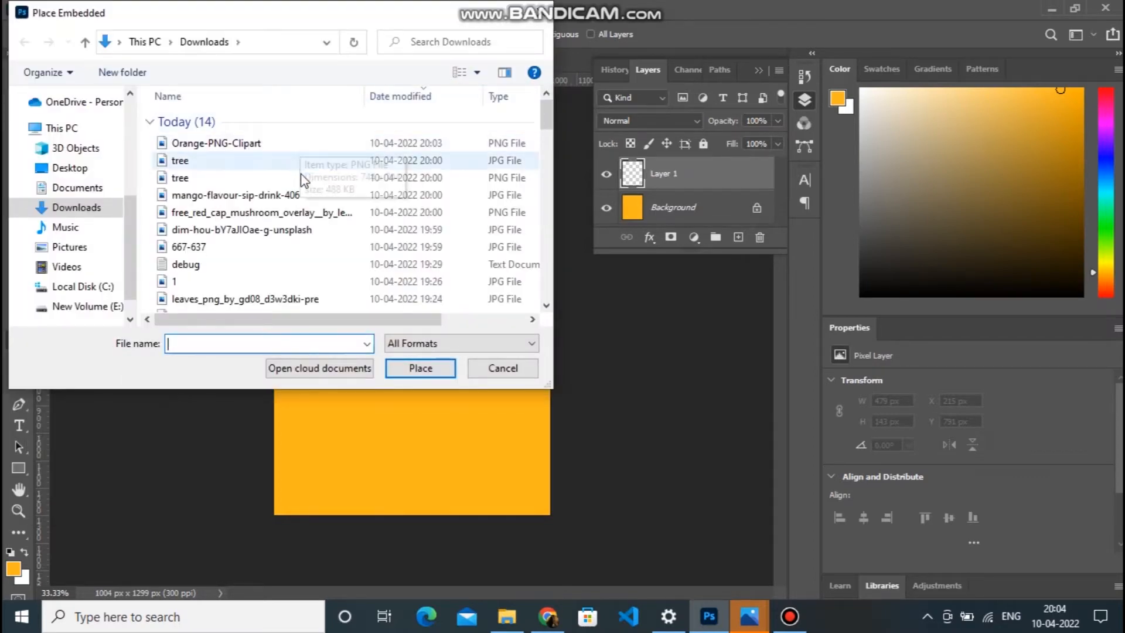
pyautogui.click(271, 282)
pyautogui.click(421, 367)
pyautogui.press('Return')
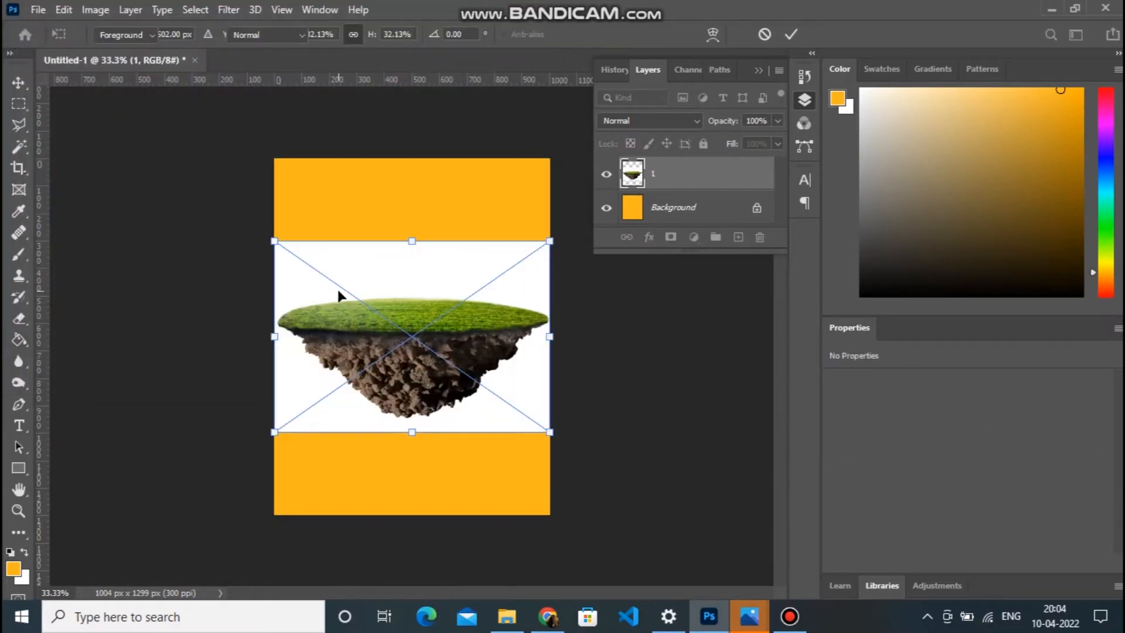
# Rasterize the placed island layer and delete its white background with a Magic Wand selection, leaving nothing selected.
pyautogui.rightClick(712, 167)
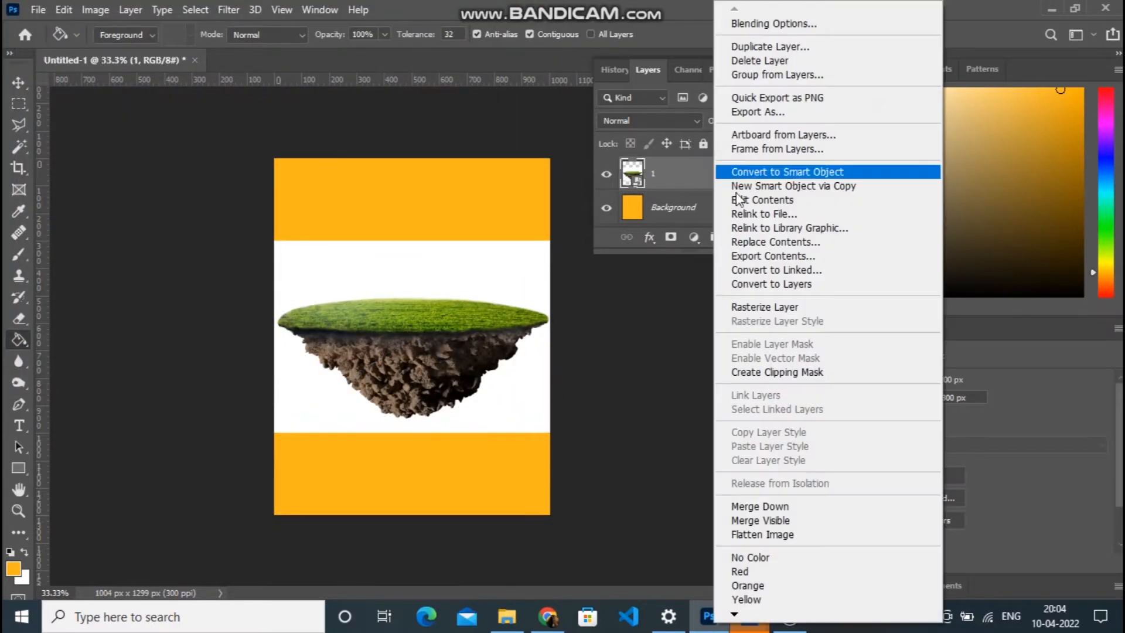
pyautogui.click(797, 309)
pyautogui.click(18, 147)
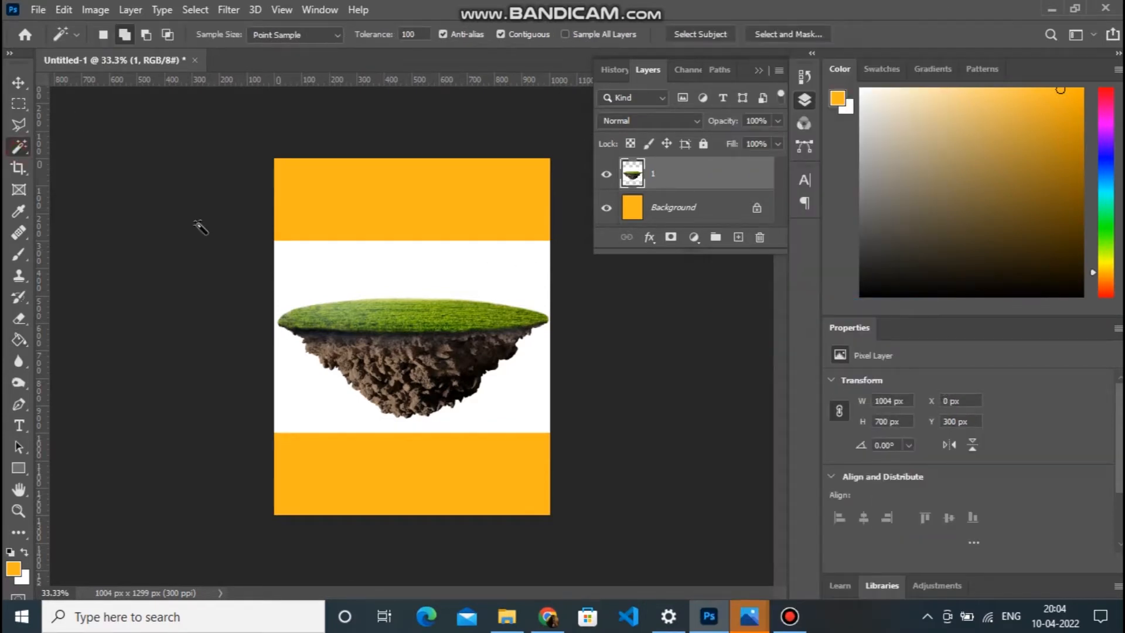
pyautogui.click(392, 277)
pyautogui.press('Delete')
pyautogui.hotkey('ctrl', 'd')
# Move the grass island down to the lower half of the canvas, at about X 9 px, Y 650 px.
pyautogui.hotkey('ctrl', '-')
pyautogui.hotkey('ctrl', '+')
pyautogui.hotkey('ctrl', '+')
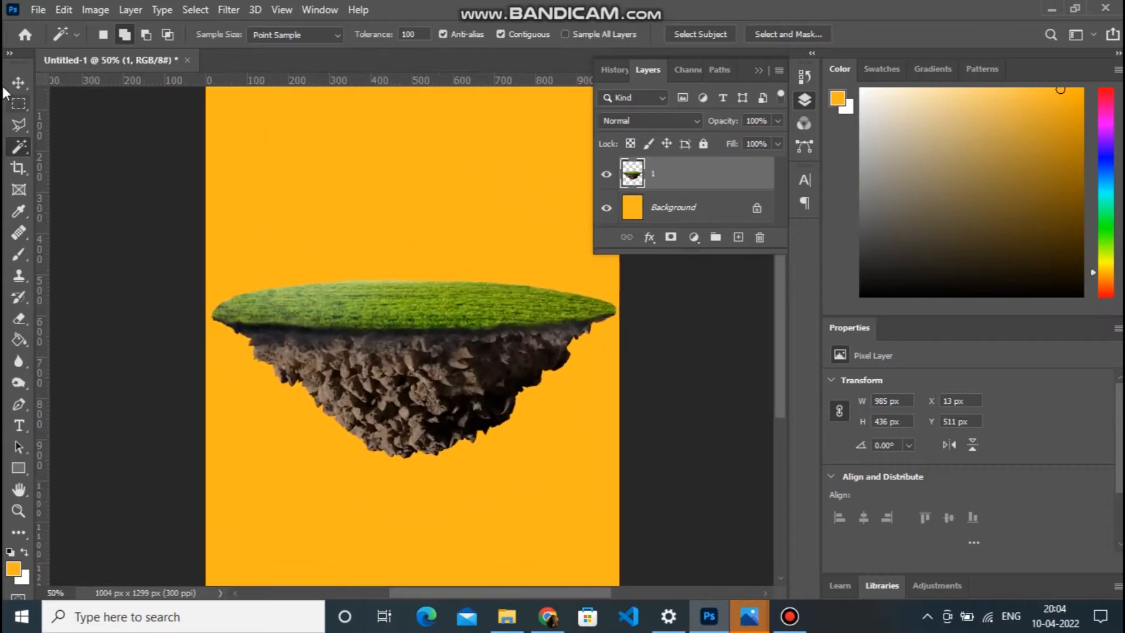
pyautogui.click(19, 83)
pyautogui.moveTo(409, 384); pyautogui.dragTo(420, 438)
pyautogui.hotkey('ctrl', '-')
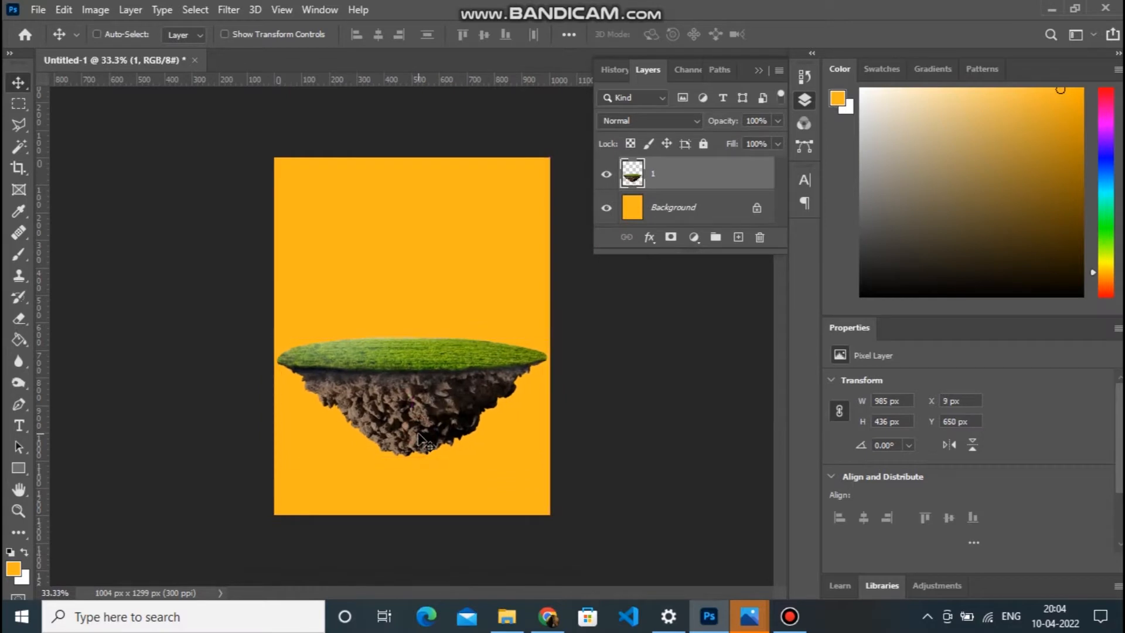
# Paint black along the canvas edges with a soft 400 px brush on a new layer beneath the island, blended as Soft Light.
pyautogui.click(701, 217)
pyautogui.click(740, 237)
pyautogui.press('d')
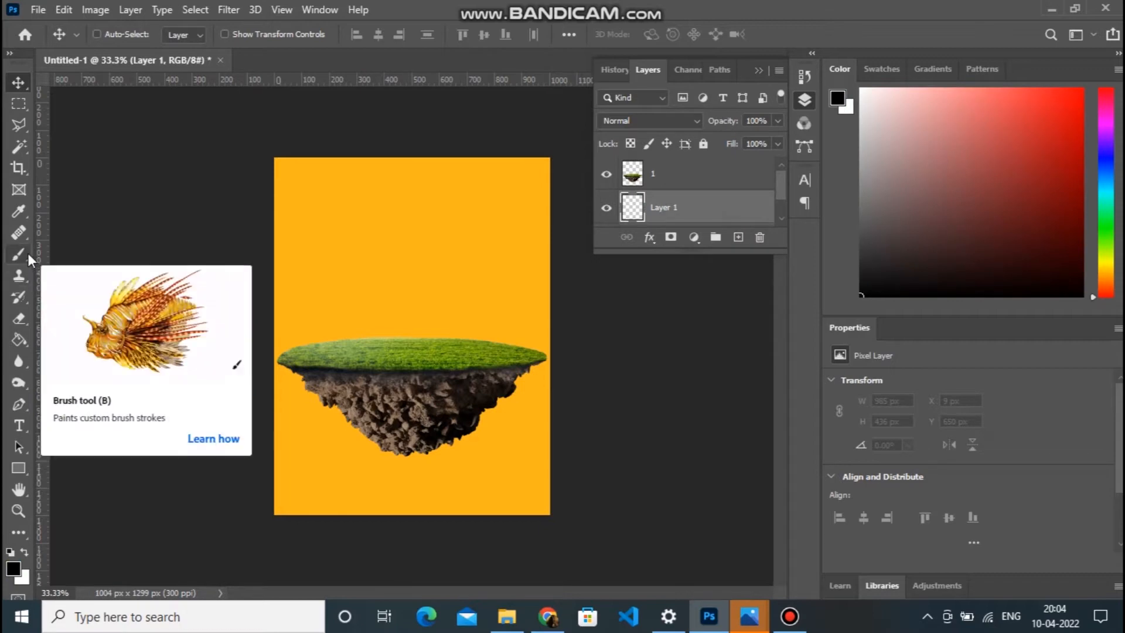
pyautogui.click(27, 253)
pyautogui.moveTo(266, 163)
pyautogui.mouseDown()
pyautogui.moveTo(246, 343)
pyautogui.moveTo(264, 347)
pyautogui.moveTo(269, 532)
pyautogui.moveTo(559, 523)
pyautogui.moveTo(567, 191)
pyautogui.moveTo(547, 138)
pyautogui.moveTo(267, 162)
pyautogui.mouseUp()
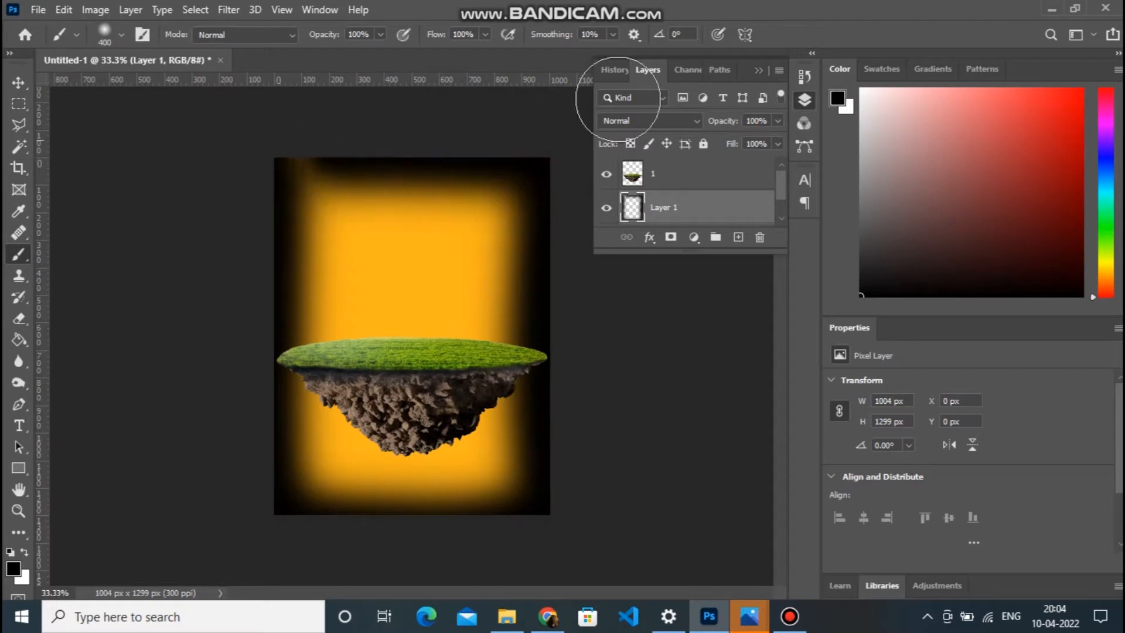
pyautogui.click(665, 117)
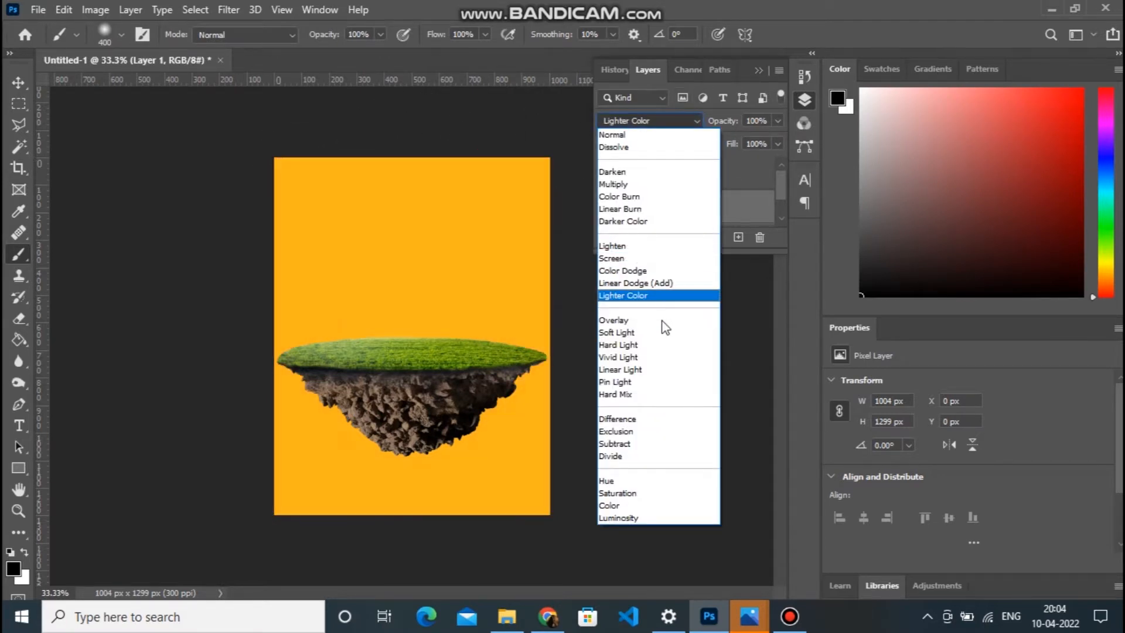
pyautogui.click(664, 332)
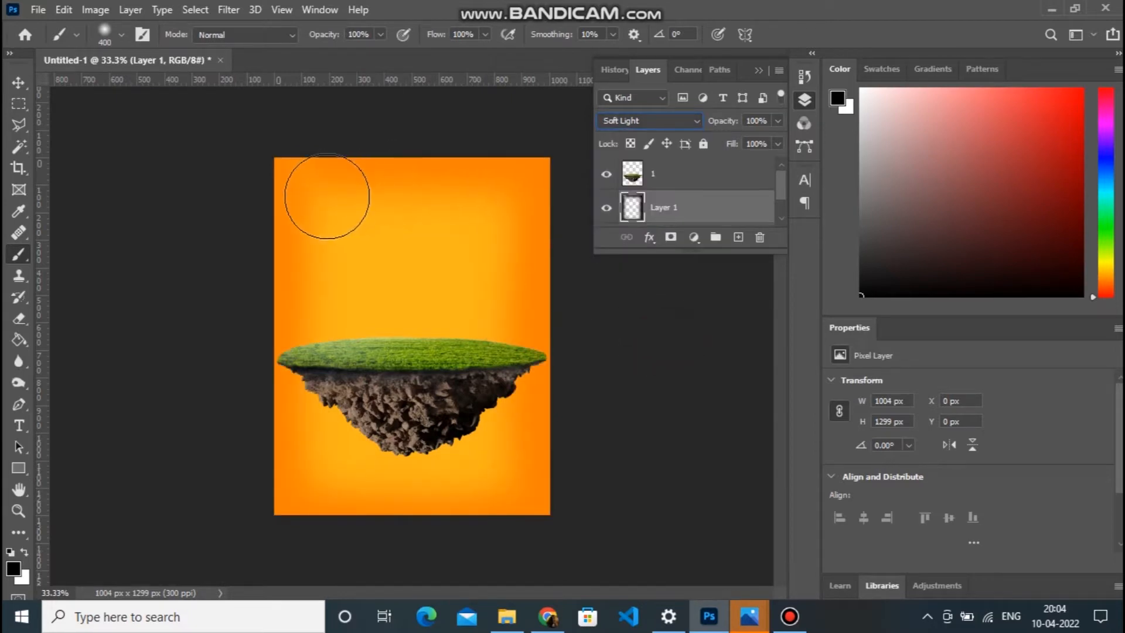
# Extend the edge shading inward with the brush at 65% flow and 50% opacity, and set the shading layer's fill to 47%.
pyautogui.click(485, 34)
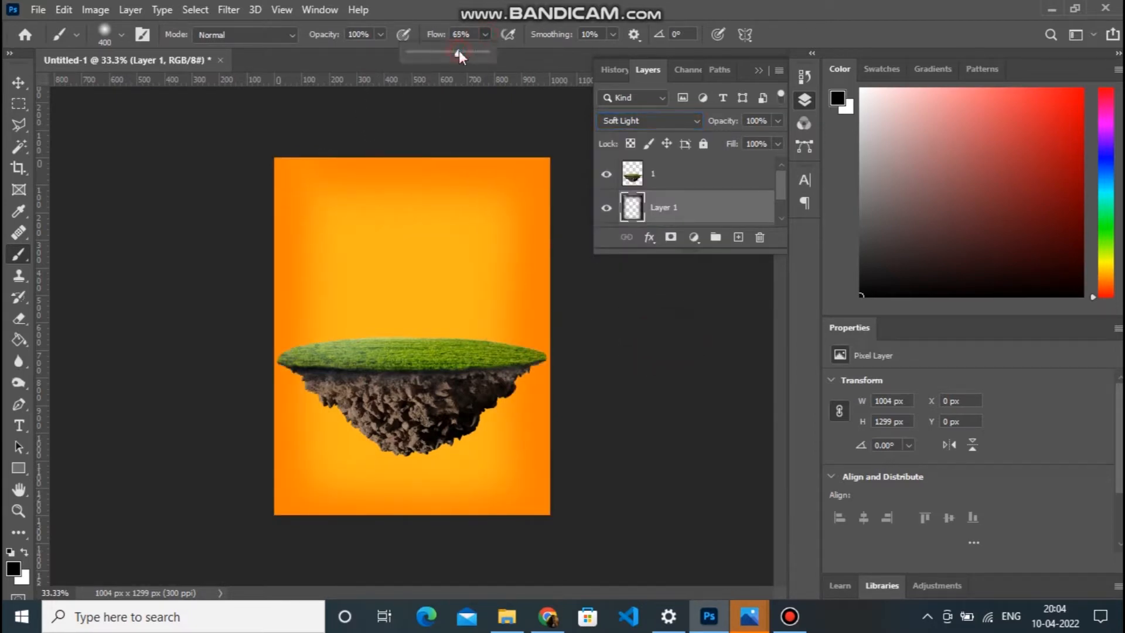
pyautogui.click(380, 34)
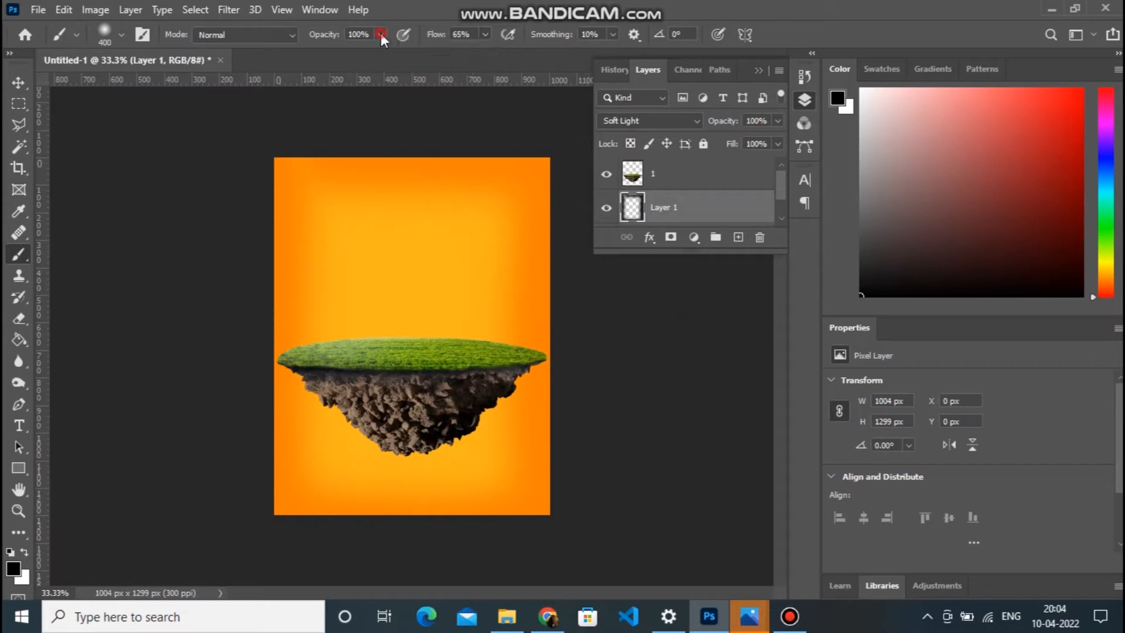
pyautogui.click(343, 51)
pyautogui.moveTo(309, 211)
pyautogui.mouseDown()
pyautogui.moveTo(311, 374)
pyautogui.moveTo(318, 323)
pyautogui.moveTo(507, 449)
pyautogui.moveTo(544, 458)
pyautogui.mouseUp()
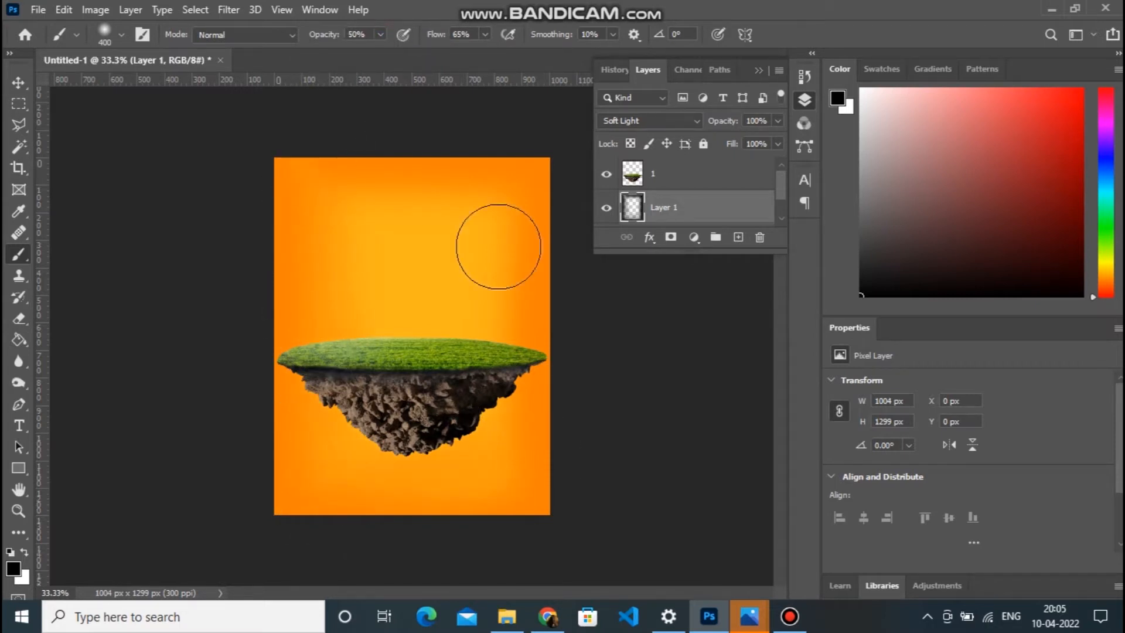
pyautogui.moveTo(523, 335); pyautogui.dragTo(524, 338)
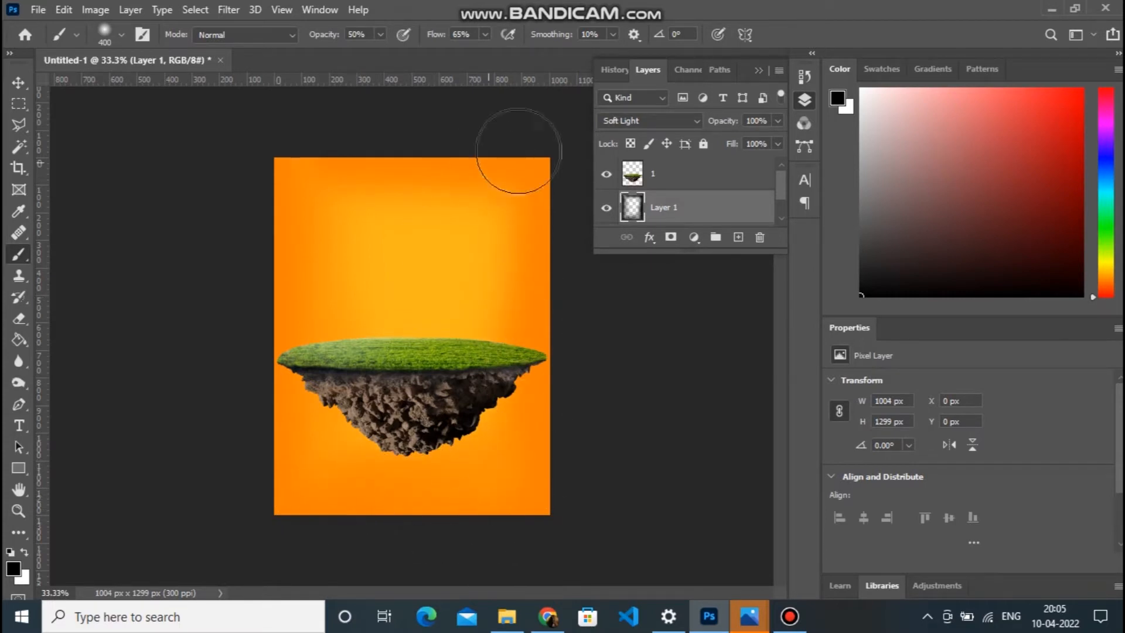
pyautogui.click(778, 143)
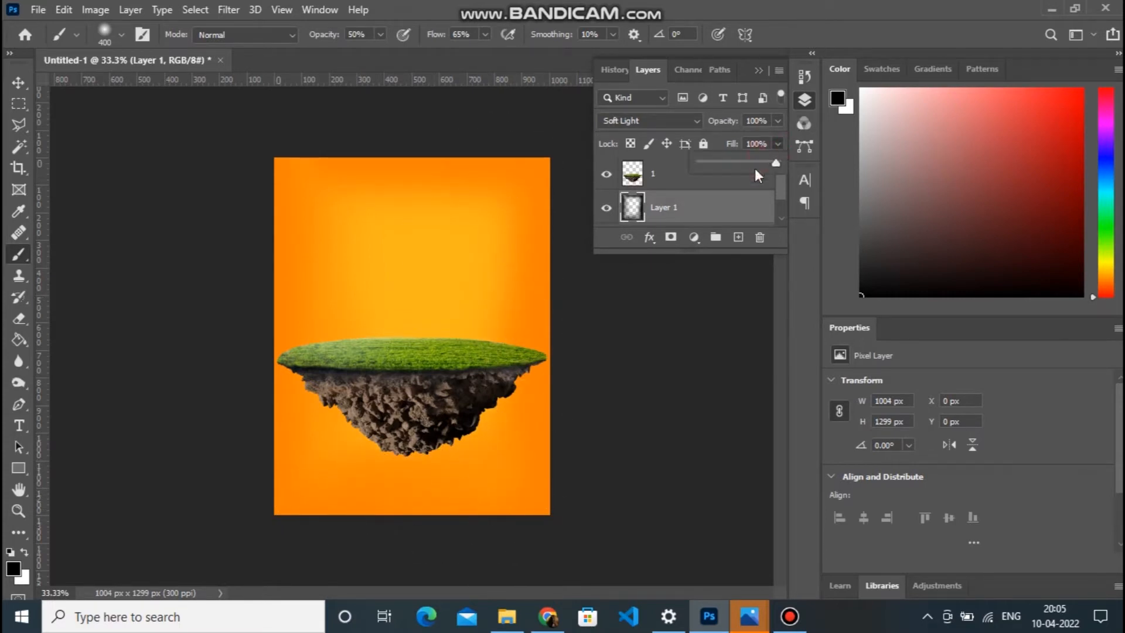
pyautogui.moveTo(748, 159)
pyautogui.mouseDown()
pyautogui.moveTo(725, 160)
pyautogui.moveTo(744, 161)
pyautogui.mouseUp()
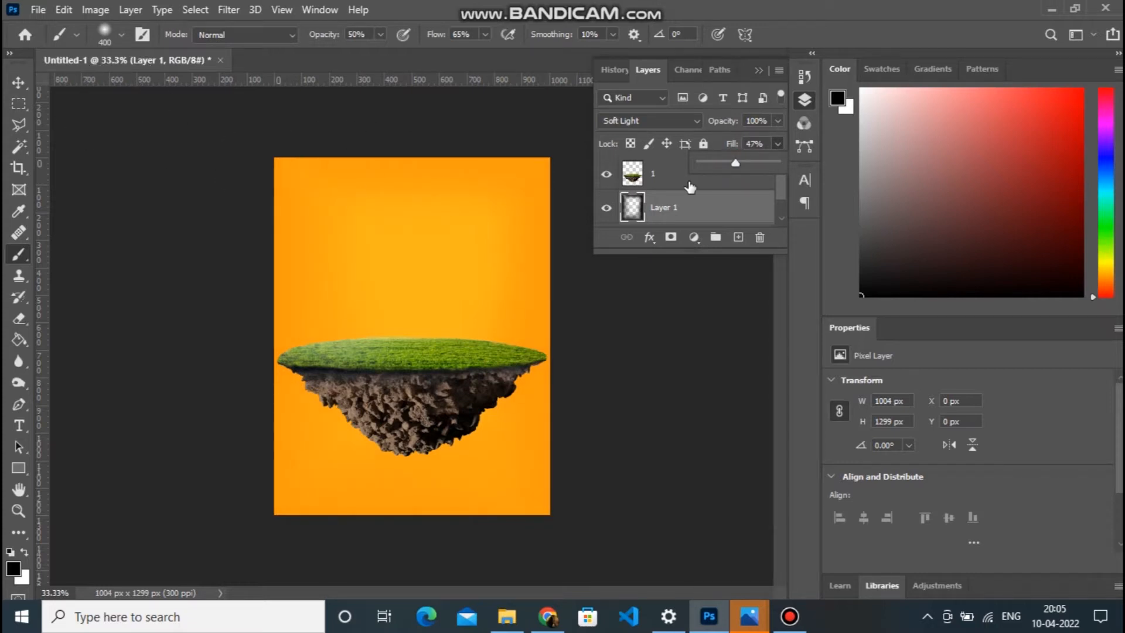
# Open the island layer in the Camera Raw filter and set tint -24, exposure +0.60, highlights -12, shadows +7, whites -14 and blacks +16.
pyautogui.click(663, 174)
pyautogui.click(663, 176)
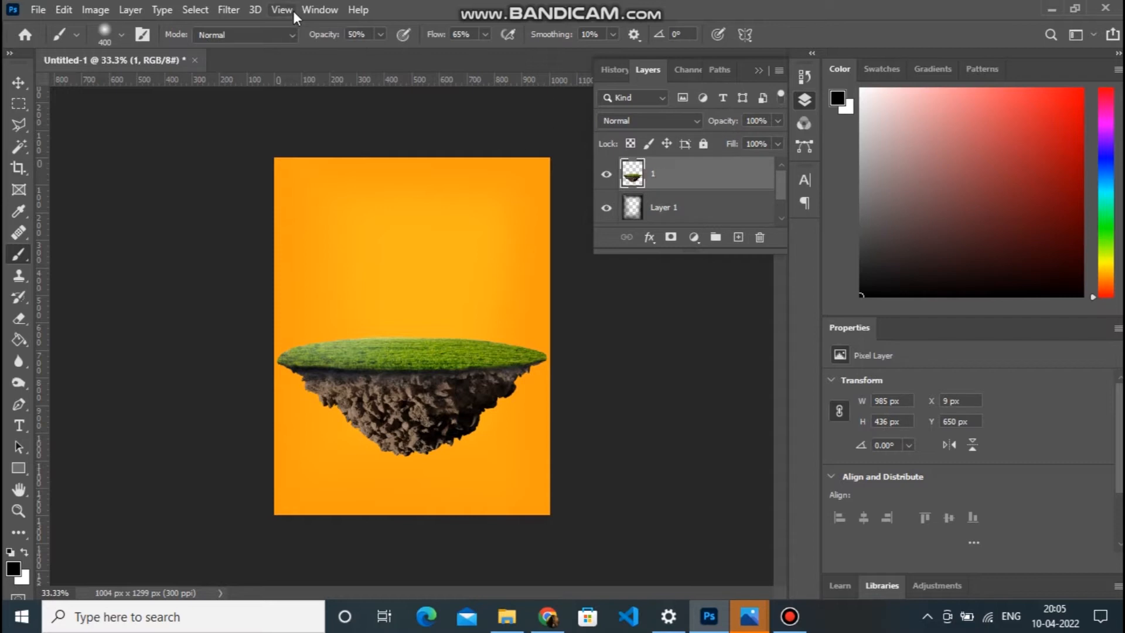
pyautogui.click(195, 10)
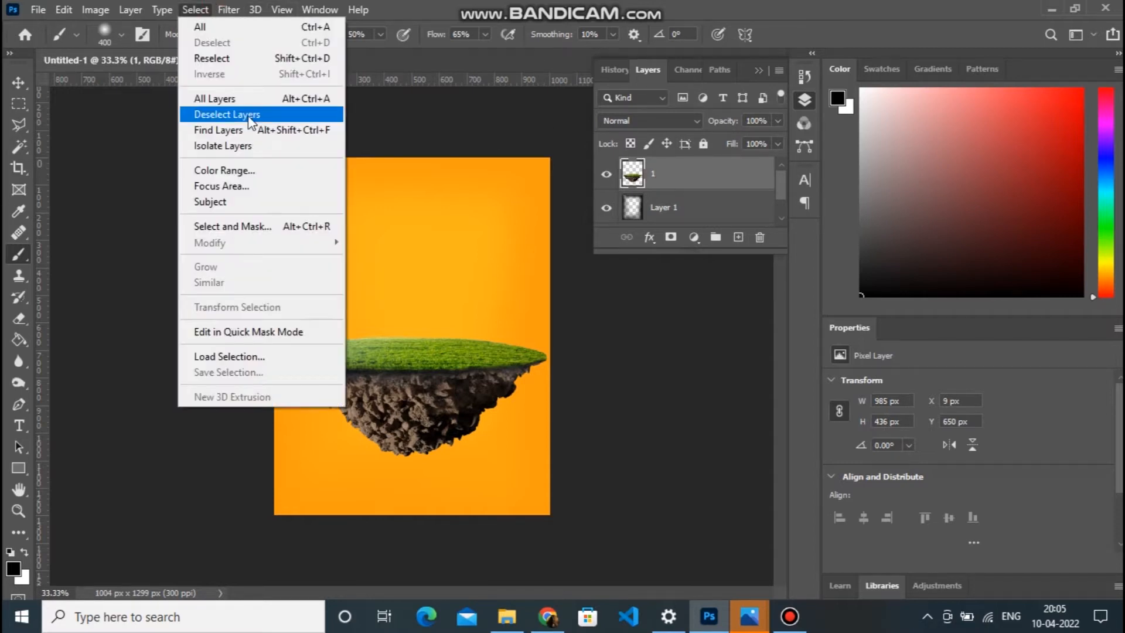
pyautogui.moveTo(229, 10)
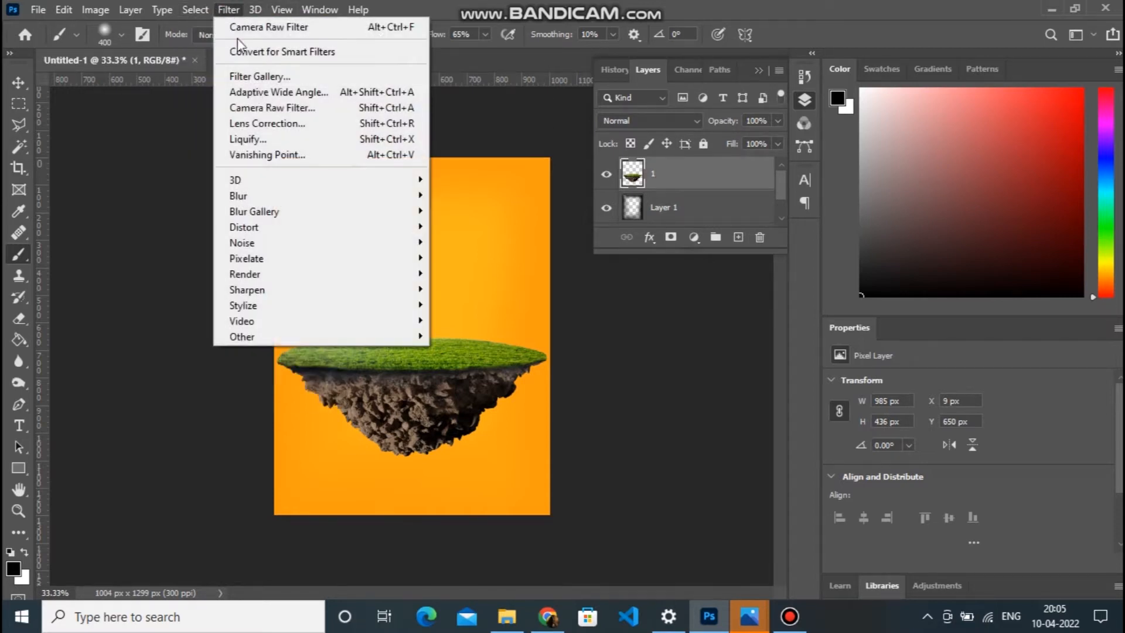
pyautogui.click(258, 107)
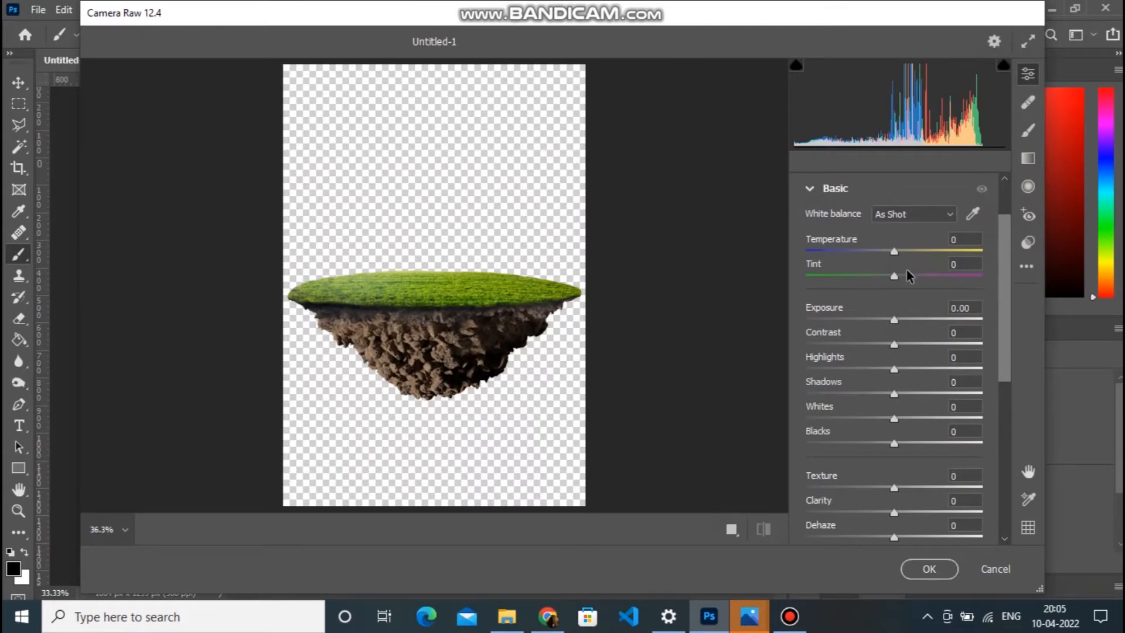
pyautogui.moveTo(878, 279)
pyautogui.mouseDown()
pyautogui.moveTo(904, 279)
pyautogui.moveTo(871, 278)
pyautogui.mouseUp()
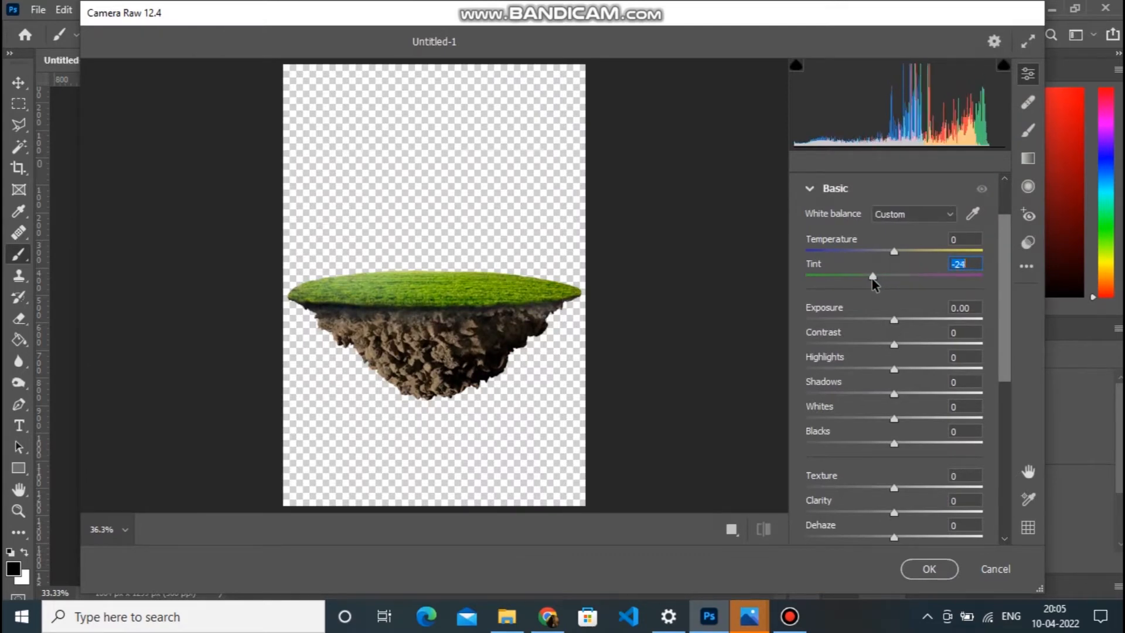
pyautogui.moveTo(909, 256); pyautogui.dragTo(894, 253)
pyautogui.moveTo(897, 321); pyautogui.dragTo(909, 440)
# Set texture -16, clarity +20, dehaze +26 and vibrance +20 for the island, and apply the Camera Raw filter.
pyautogui.moveTo(1003, 355); pyautogui.dragTo(1007, 409)
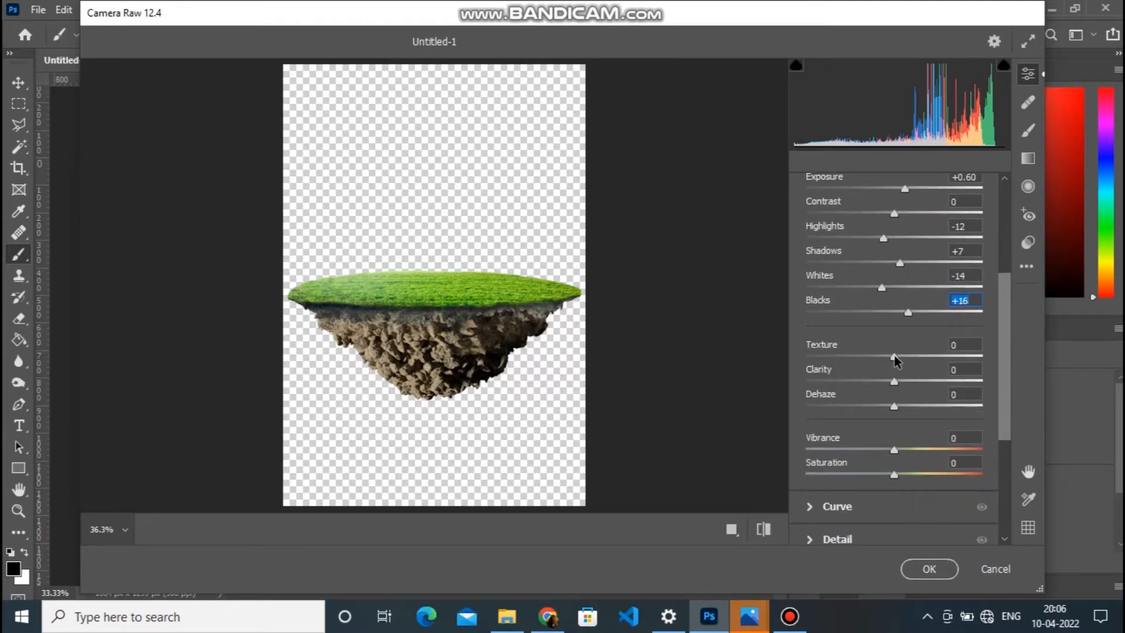
pyautogui.moveTo(894, 355); pyautogui.dragTo(919, 412)
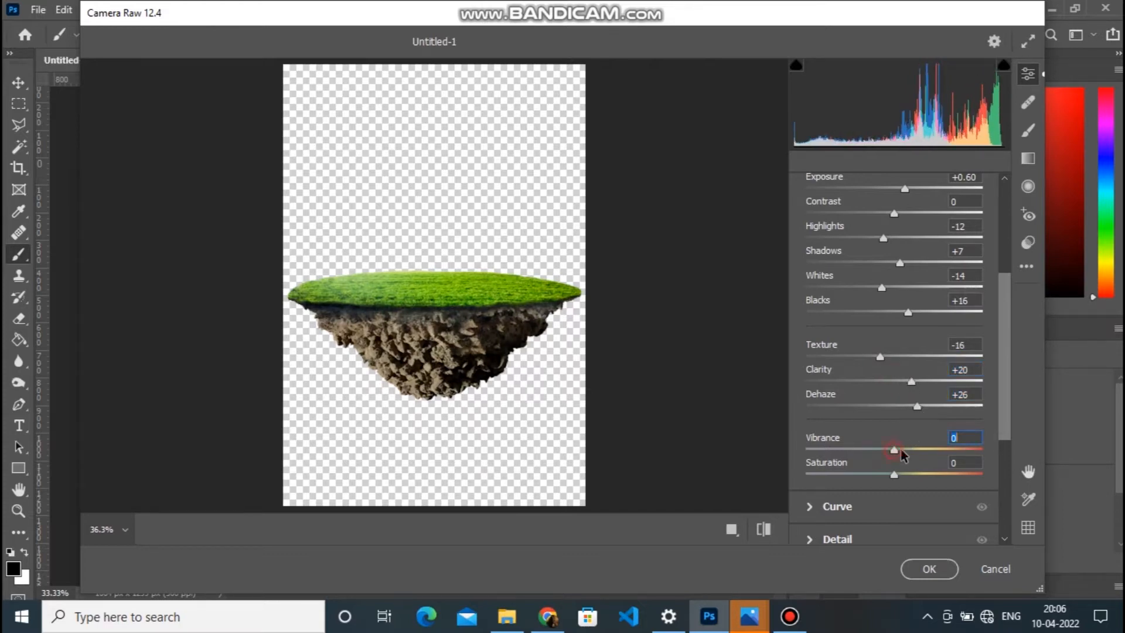
pyautogui.moveTo(910, 455); pyautogui.dragTo(914, 455)
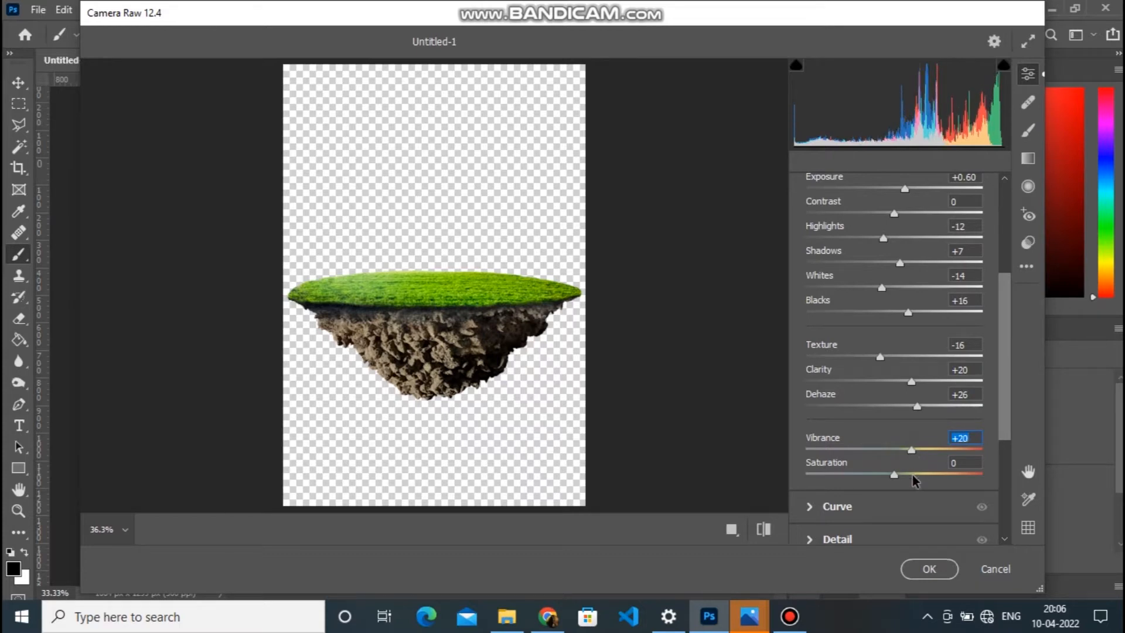
pyautogui.click(924, 568)
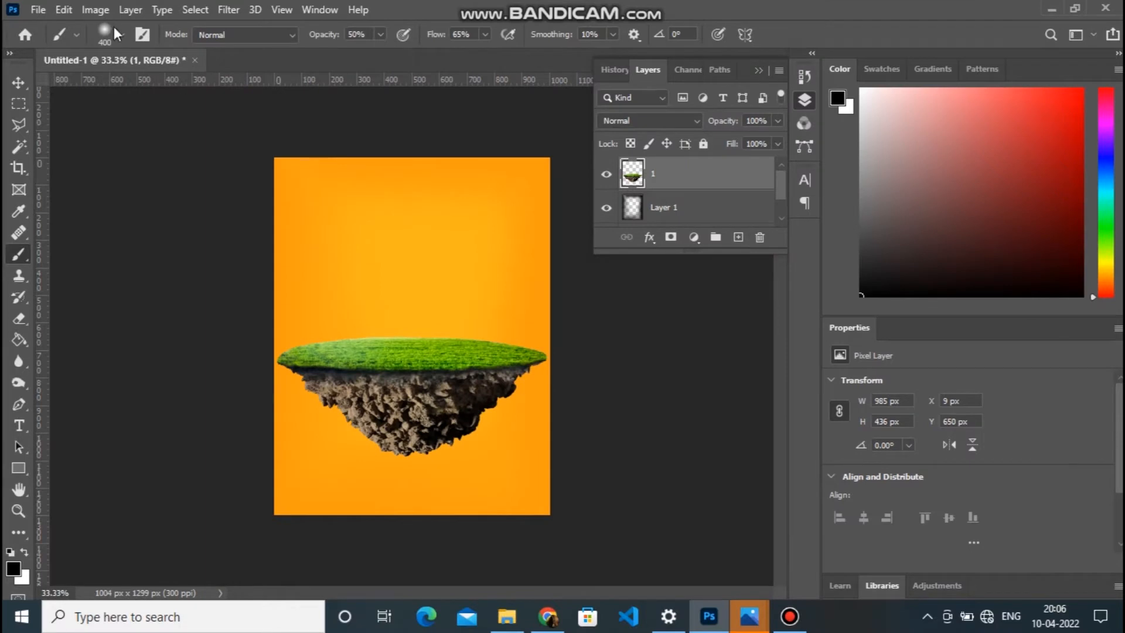
# Place the favpng_citrus-fruit-tree-episode-narrative image as an embedded layer, scale it down and position it above the island.
pyautogui.click(38, 11)
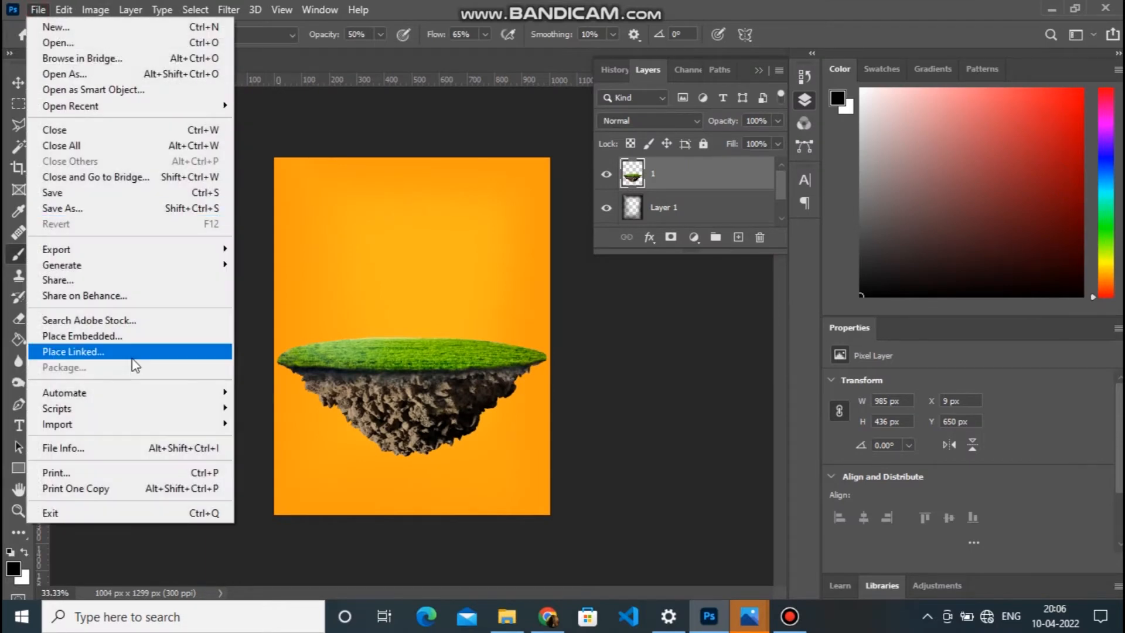
pyautogui.click(130, 336)
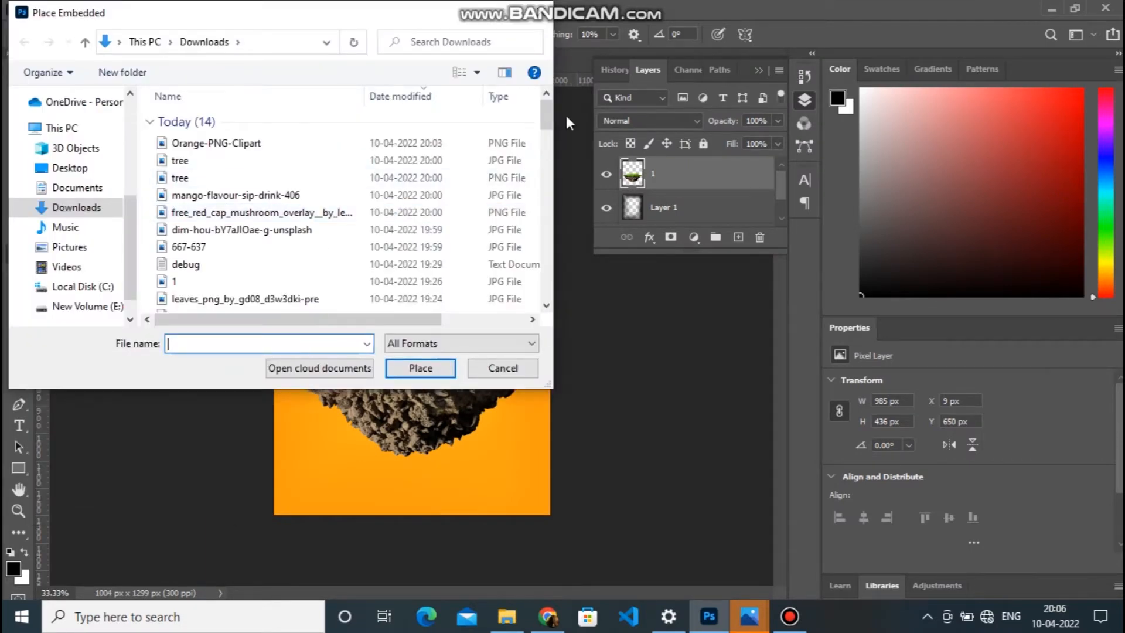
pyautogui.scroll(-5, 343, 240)
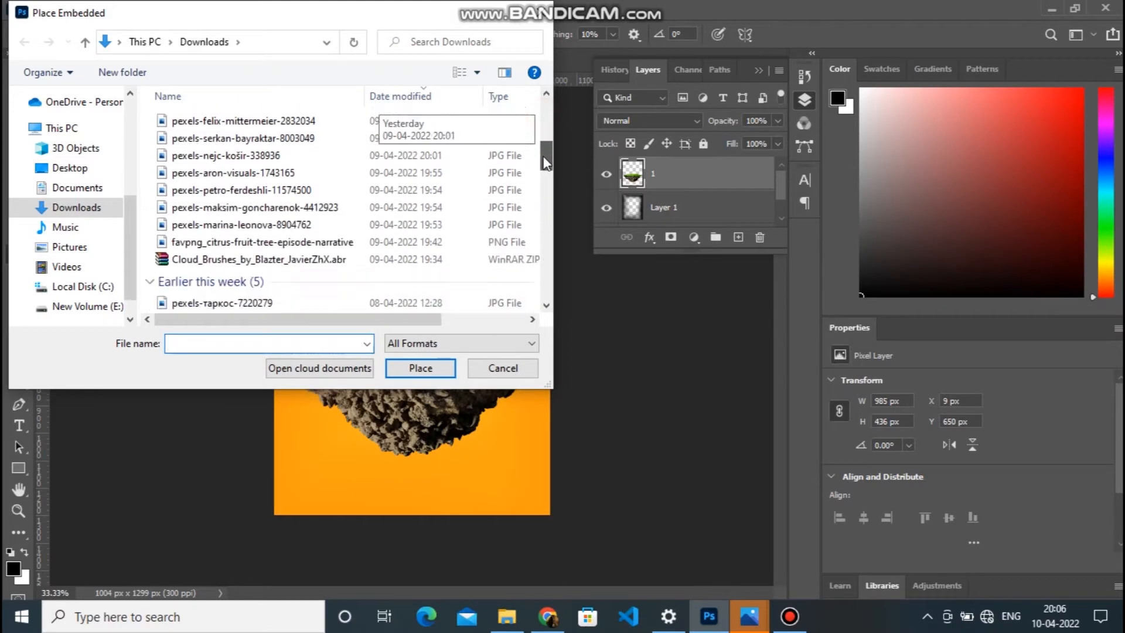
pyautogui.click(343, 242)
pyautogui.click(406, 361)
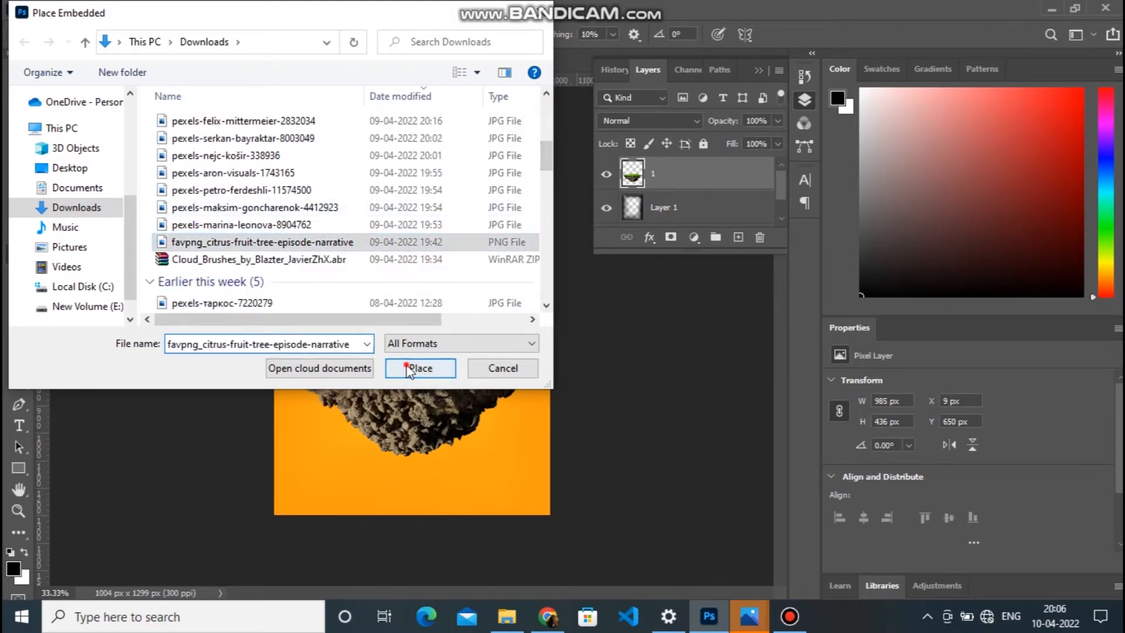
pyautogui.moveTo(273, 232); pyautogui.dragTo(300, 252)
pyautogui.moveTo(399, 294)
pyautogui.mouseDown()
pyautogui.moveTo(398, 263)
pyautogui.moveTo(418, 232)
pyautogui.mouseUp()
pyautogui.press('Return')
# Resize the orange tree to about 18.8% and set its trunk onto the grass right of the island's centre.
pyautogui.press('b')
pyautogui.hotkey('ctrl', 't')
pyautogui.moveTo(546, 187); pyautogui.dragTo(562, 181)
pyautogui.moveTo(514, 231)
pyautogui.mouseDown()
pyautogui.moveTo(512, 206)
pyautogui.moveTo(512, 219)
pyautogui.mouseUp()
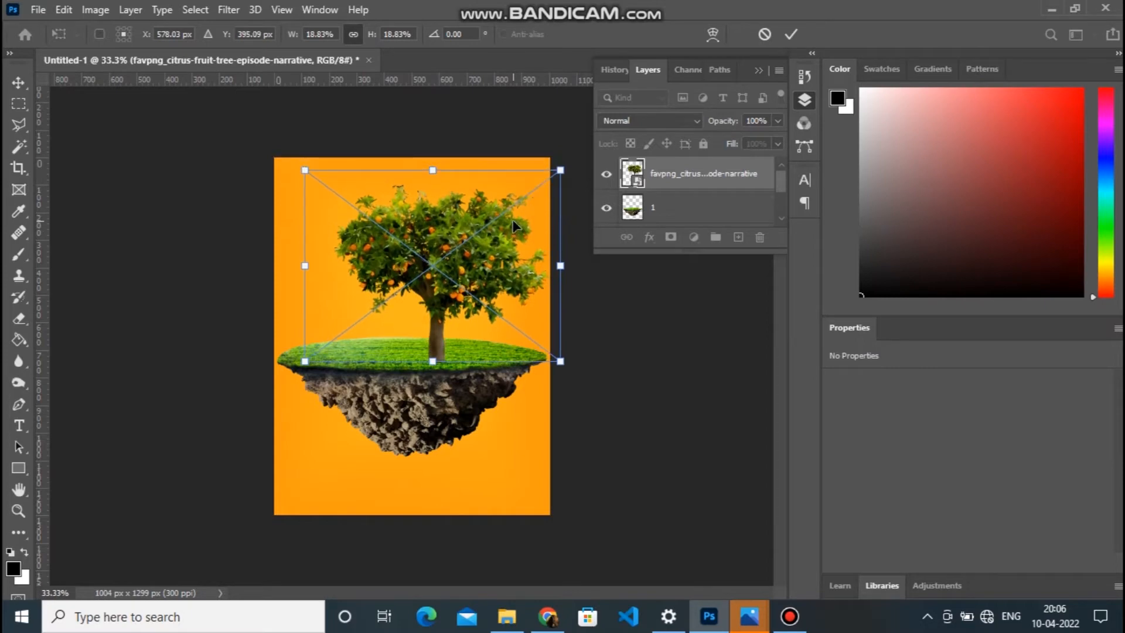
pyautogui.press('Return')
pyautogui.press('b')
pyautogui.hotkey('ctrl', '+')
pyautogui.hotkey('ctrl', '-')
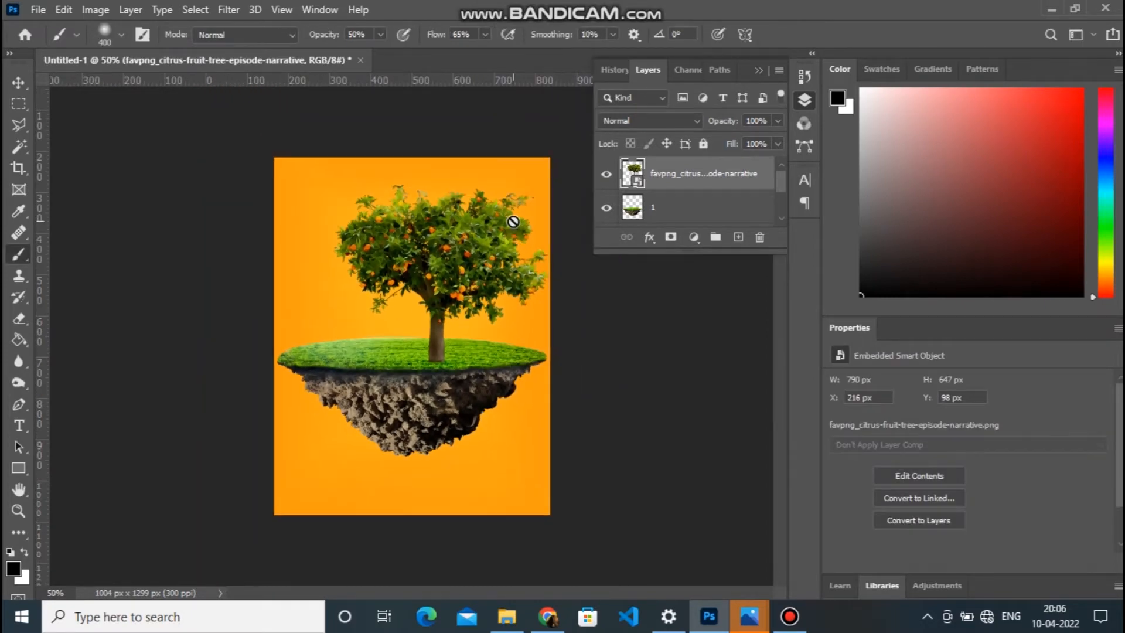
# Move the tree and island layers down together, and shift the tree alone slightly left on the grass.
pyautogui.click(703, 216)
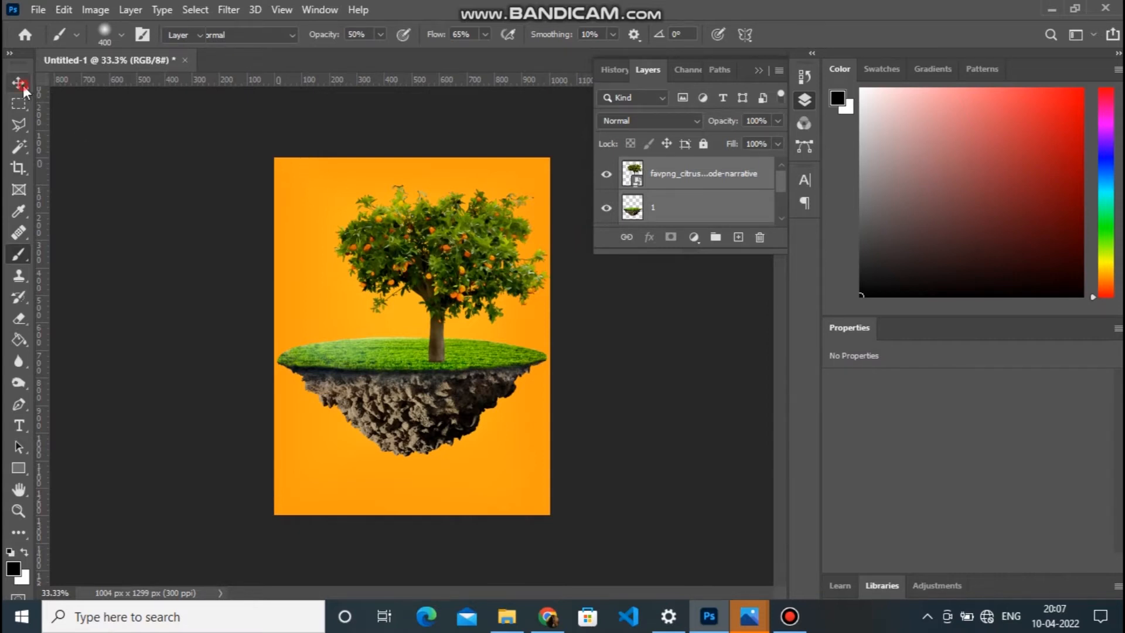
pyautogui.press('v')
pyautogui.moveTo(458, 381); pyautogui.dragTo(460, 396)
pyautogui.rightClick(438, 262)
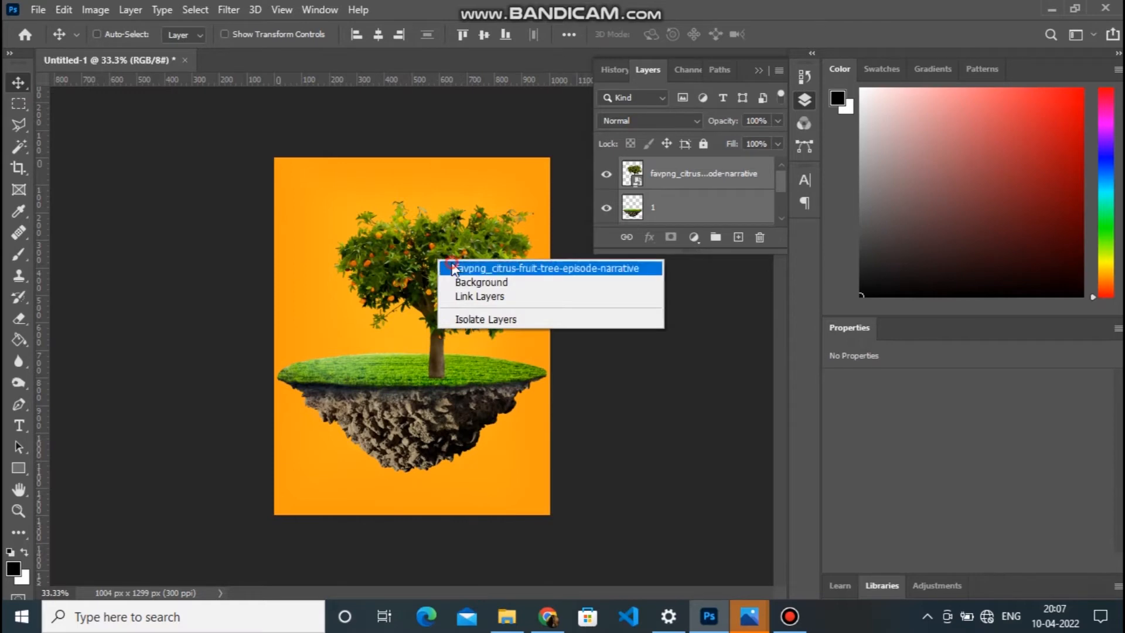
pyautogui.click(455, 265)
pyautogui.moveTo(457, 265); pyautogui.dragTo(448, 267)
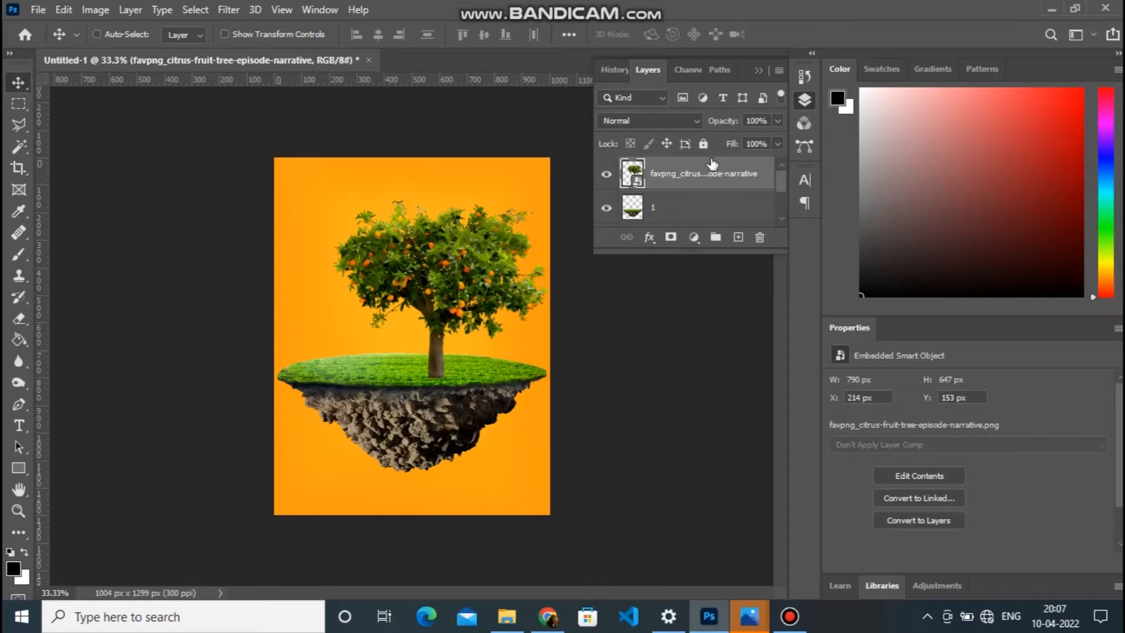
# Paint a soft black 400 px dab at 100% flow and 100% opacity on a new layer between the island and the tree.
pyautogui.click(718, 212)
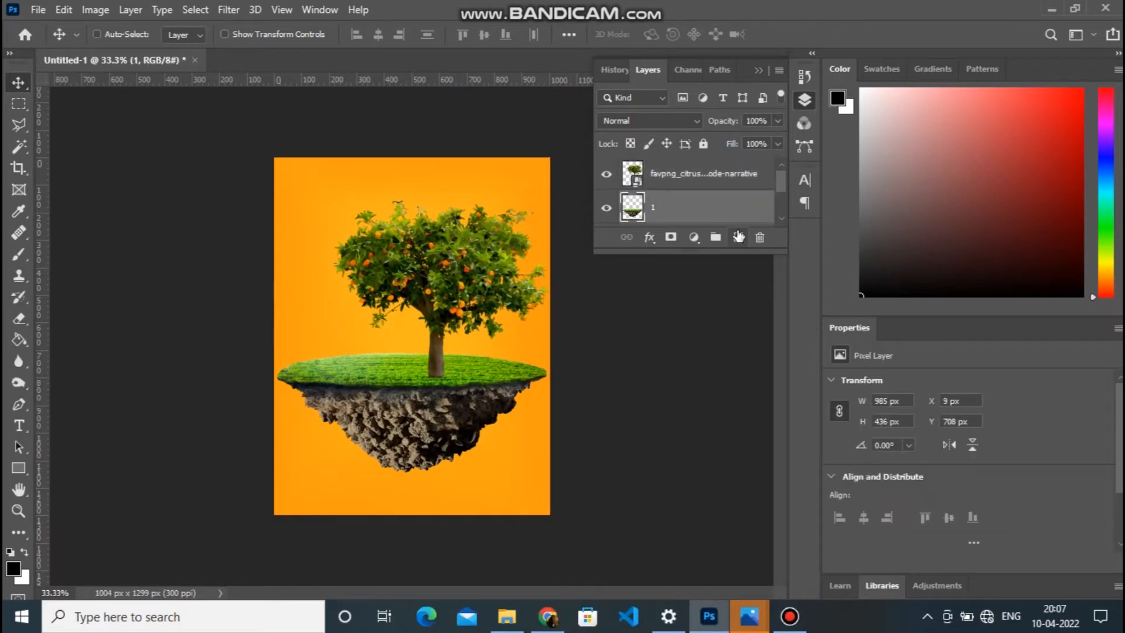
pyautogui.click(737, 237)
pyautogui.click(19, 254)
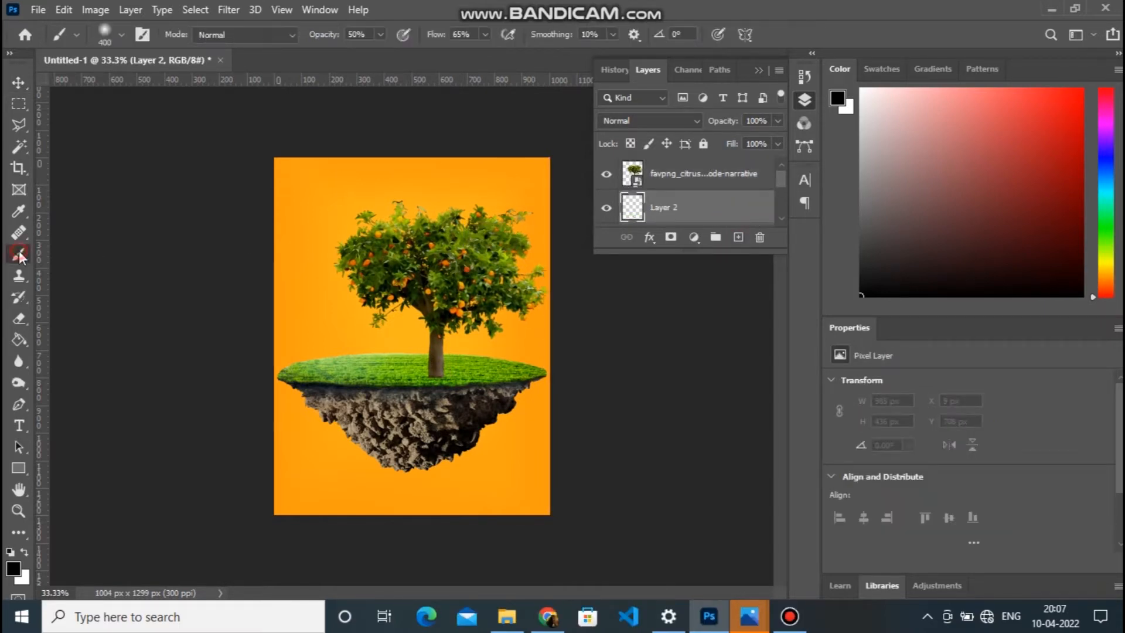
pyautogui.click(356, 336)
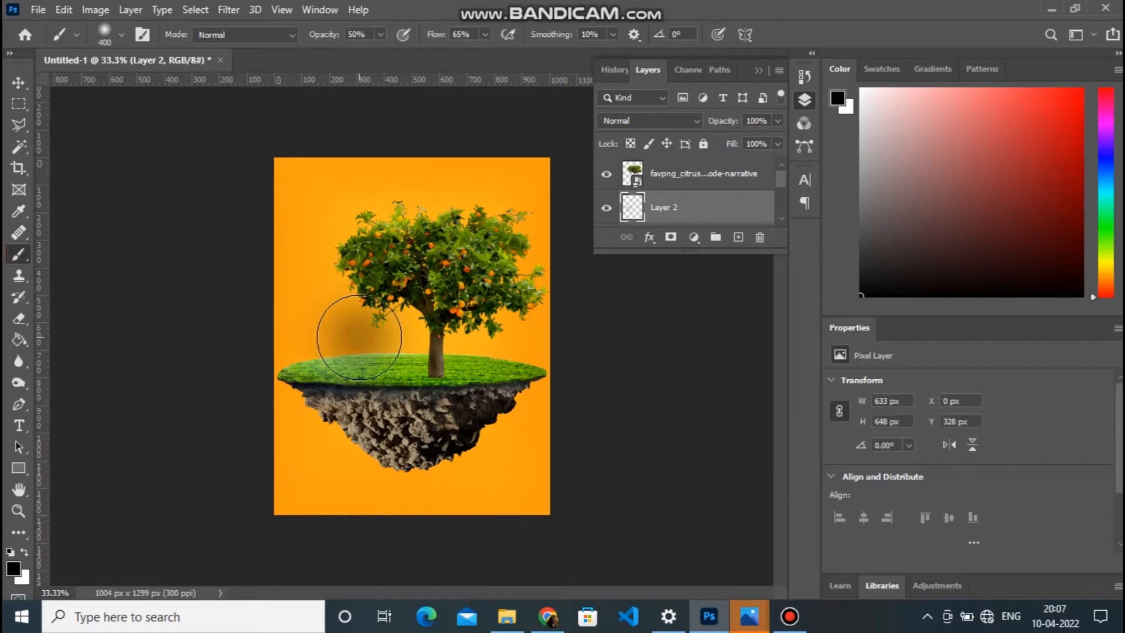
pyautogui.hotkey('ctrl', 'z')
pyautogui.click(486, 35)
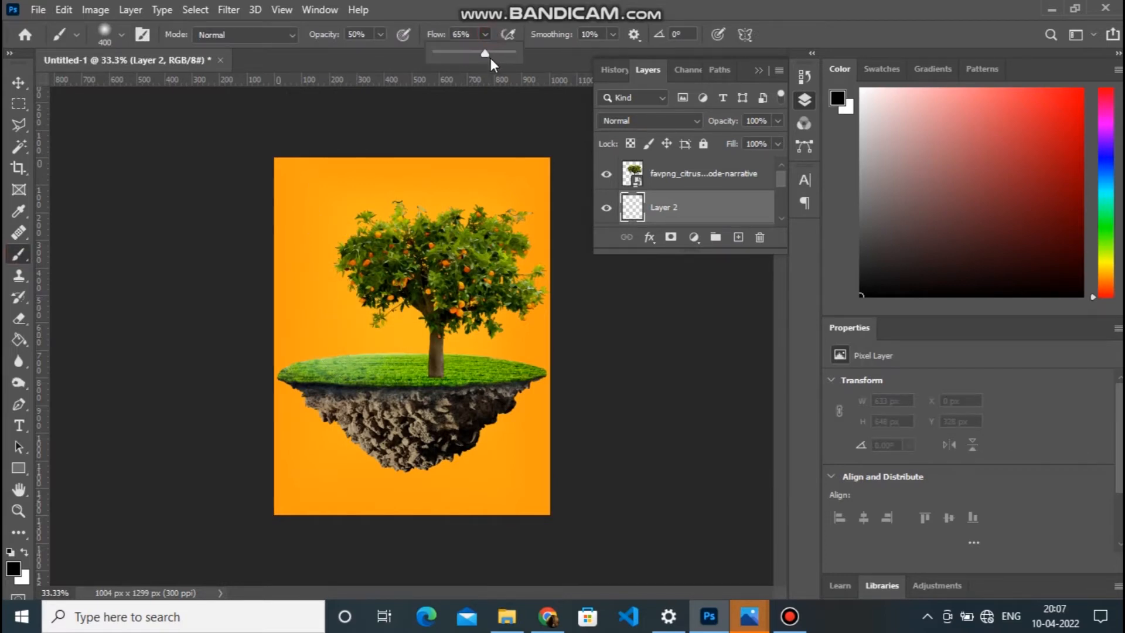
pyautogui.moveTo(486, 51); pyautogui.dragTo(518, 56)
pyautogui.click(381, 34)
pyautogui.moveTo(384, 55); pyautogui.dragTo(435, 59)
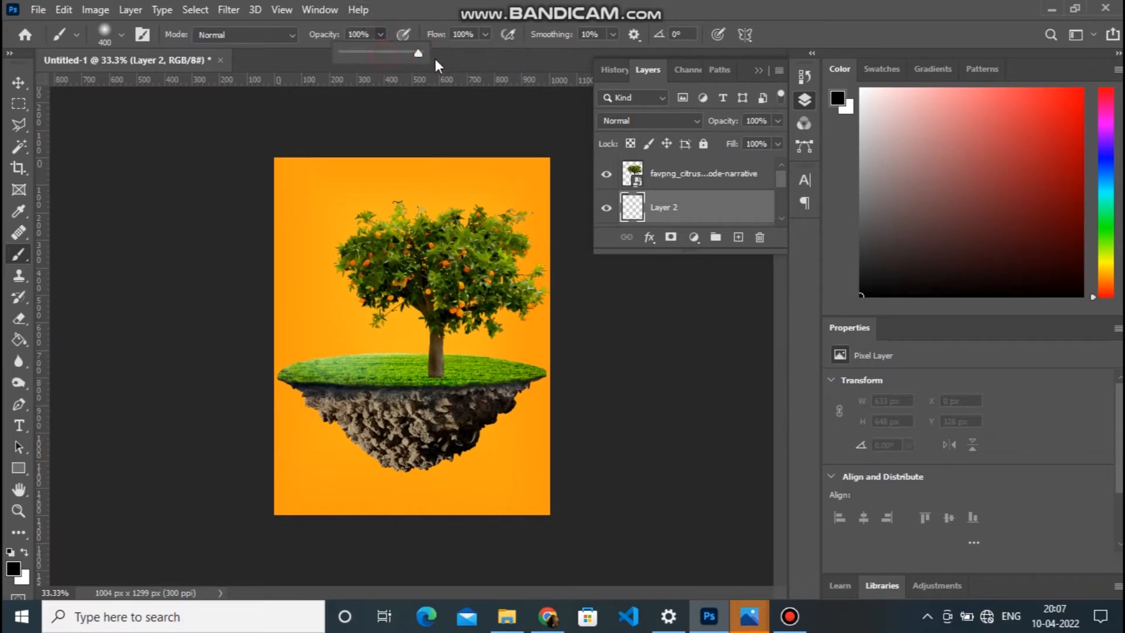
pyautogui.click(364, 324)
# Flatten the black dab into a ground shadow about 637 x 136 px at the trunk's base, and set its layer fill to 85%.
pyautogui.hotkey('ctrl', 't')
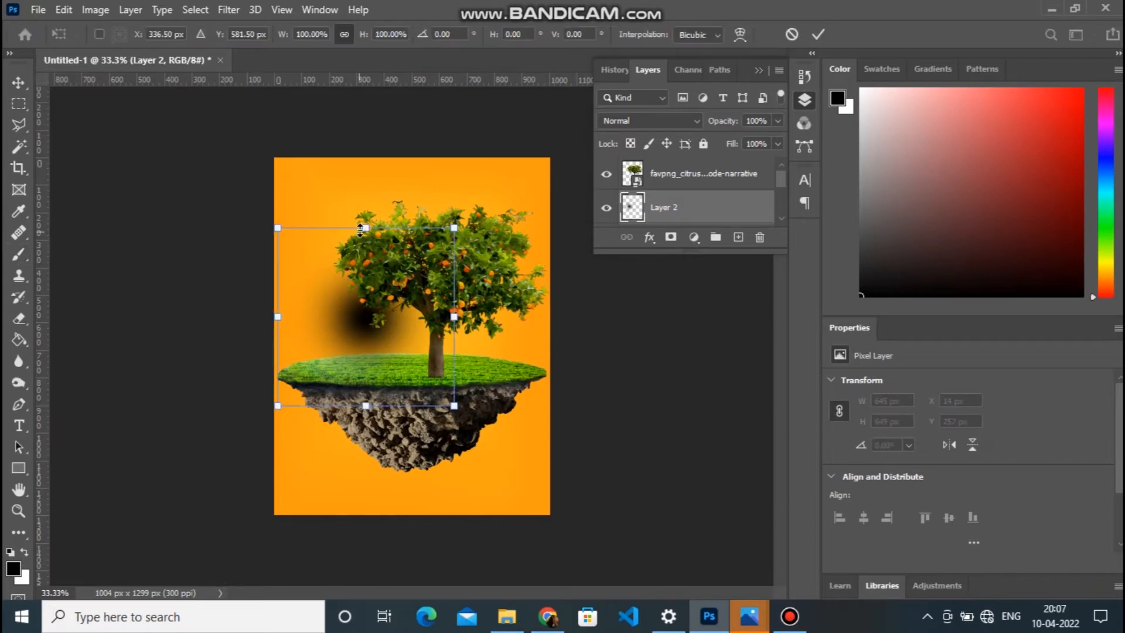
pyautogui.moveTo(373, 273); pyautogui.dragTo(450, 385)
pyautogui.press('Return')
pyautogui.press('b')
pyautogui.click(776, 143)
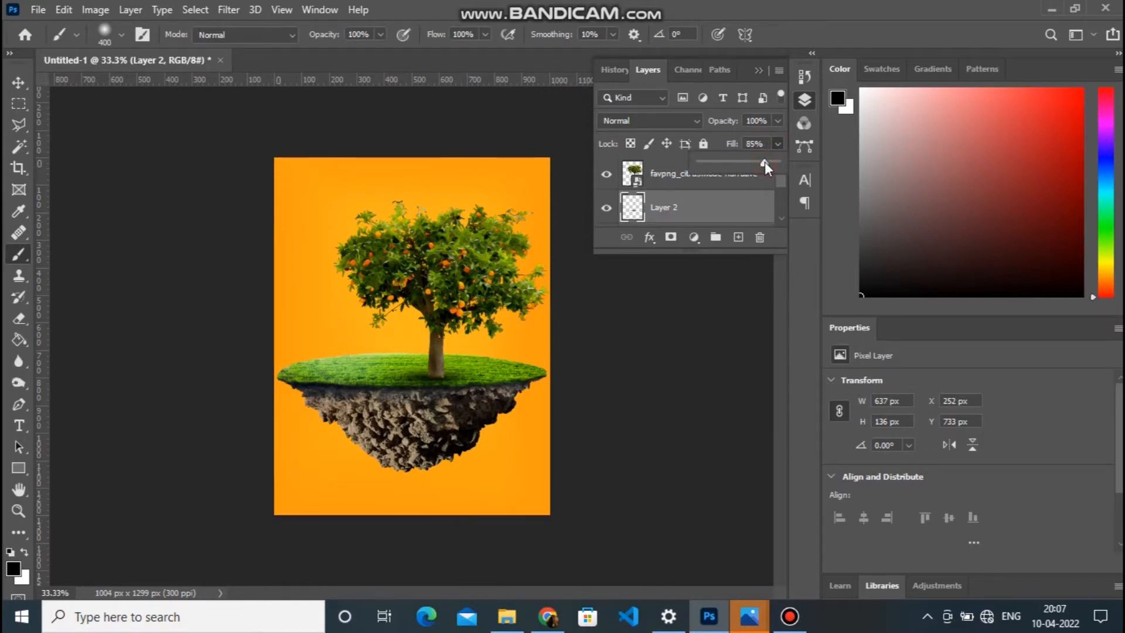
# Place the kindpng_1588342 orange juice bottle image as an embedded layer beneath the tree layer.
pyautogui.click(13, 9)
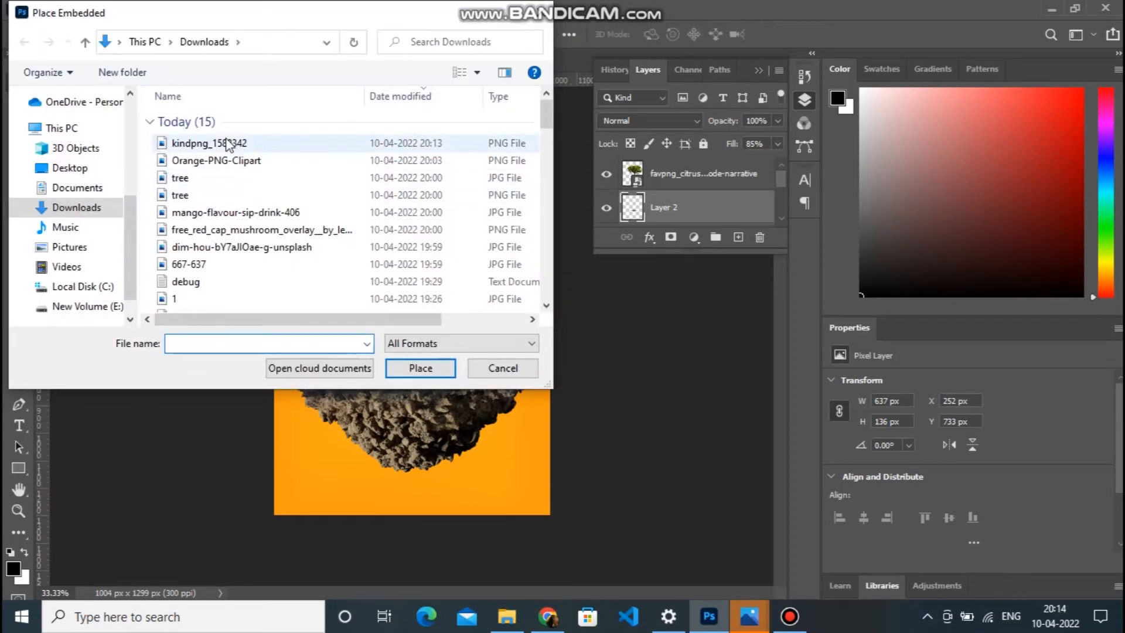
pyautogui.click(223, 143)
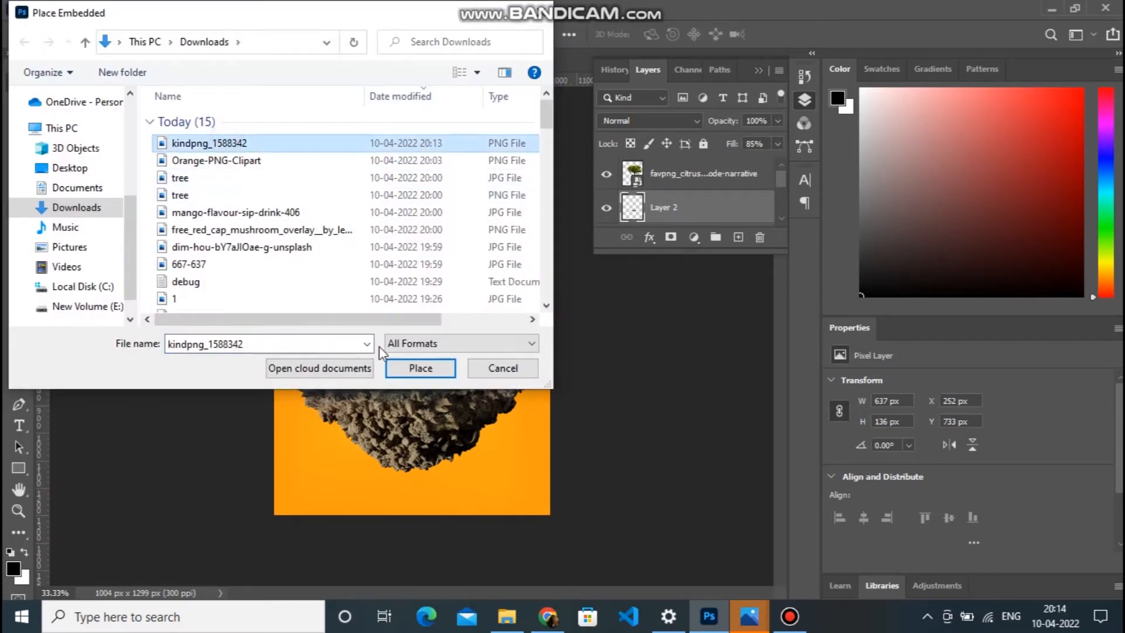
pyautogui.click(397, 368)
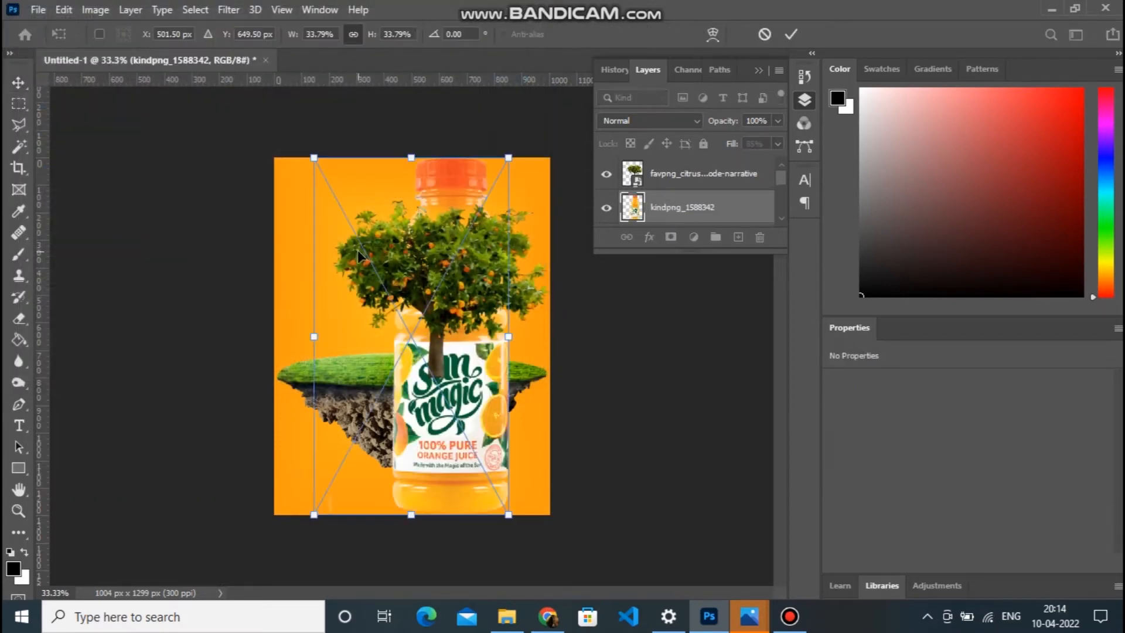
# Scale the juice bottle to about 6.87% and stand it on the grass just left of the tree trunk.
pyautogui.moveTo(313, 159); pyautogui.dragTo(351, 289)
pyautogui.moveTo(378, 326); pyautogui.dragTo(394, 327)
pyautogui.moveTo(366, 289); pyautogui.dragTo(373, 296)
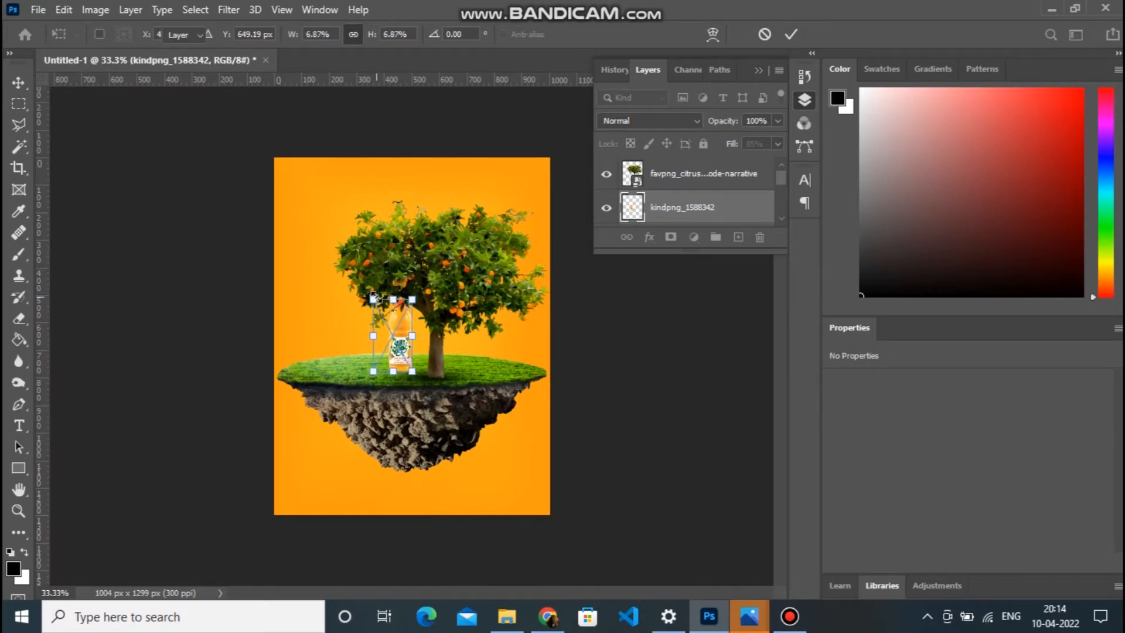
pyautogui.press('Return')
pyautogui.hotkey('ctrl', '+')
pyautogui.hotkey('ctrl', '+')
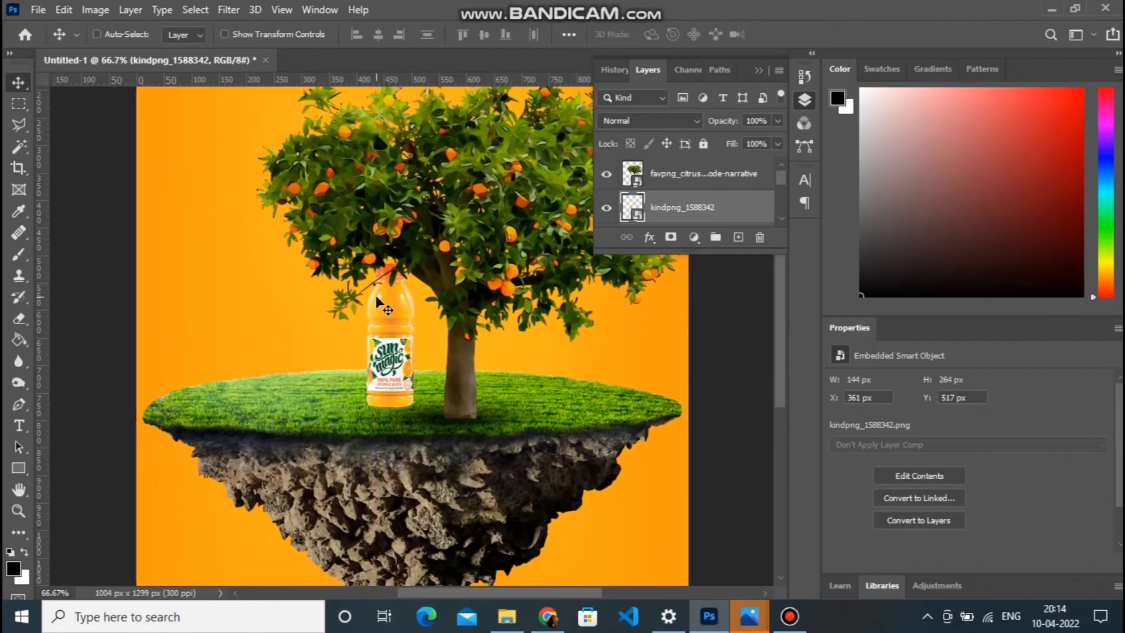
pyautogui.moveTo(377, 300); pyautogui.dragTo(386, 331)
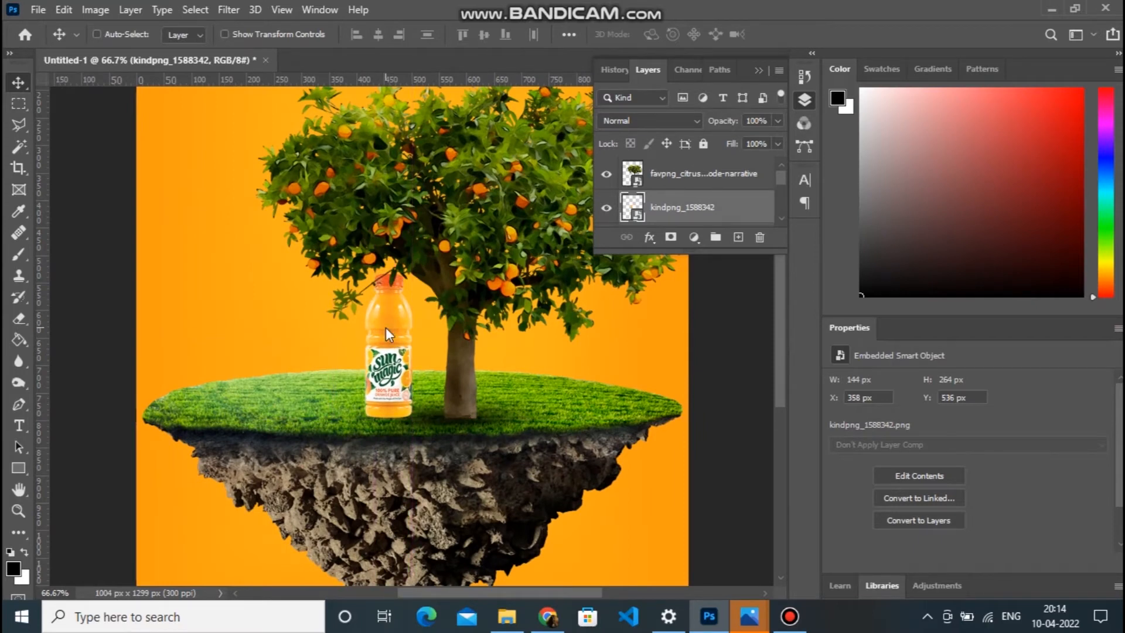
# Open the bottle in the Camera Raw filter and set exposure -0.20, contrast +15, highlights +8, shadows +12, whites -5 and blacks +11.
pyautogui.click(228, 10)
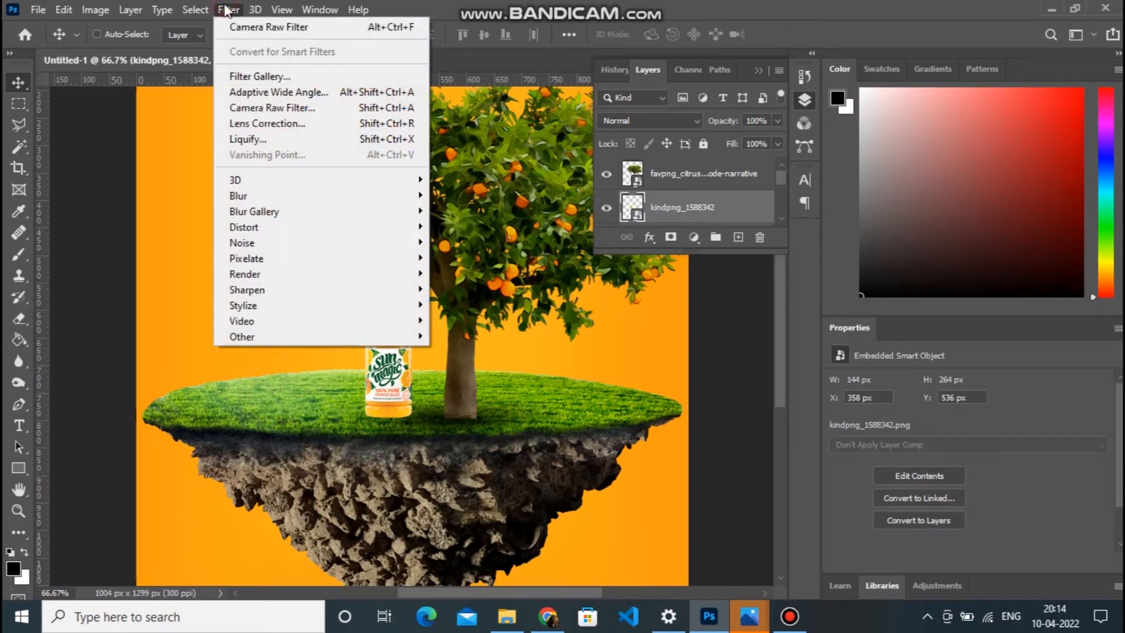
pyautogui.click(294, 108)
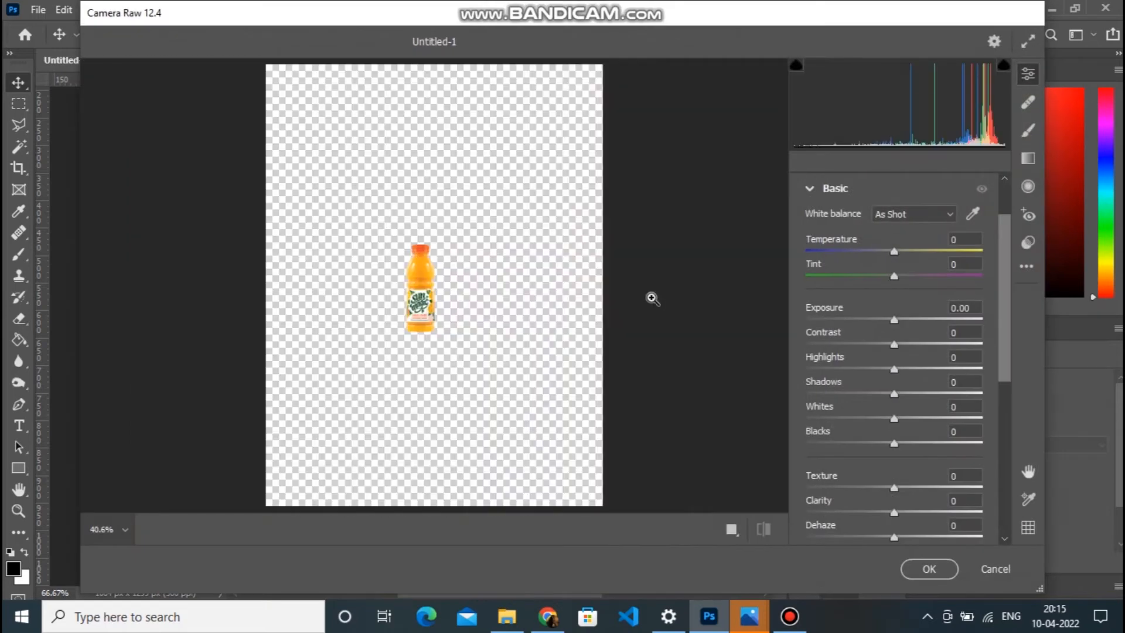
pyautogui.moveTo(896, 321); pyautogui.dragTo(906, 444)
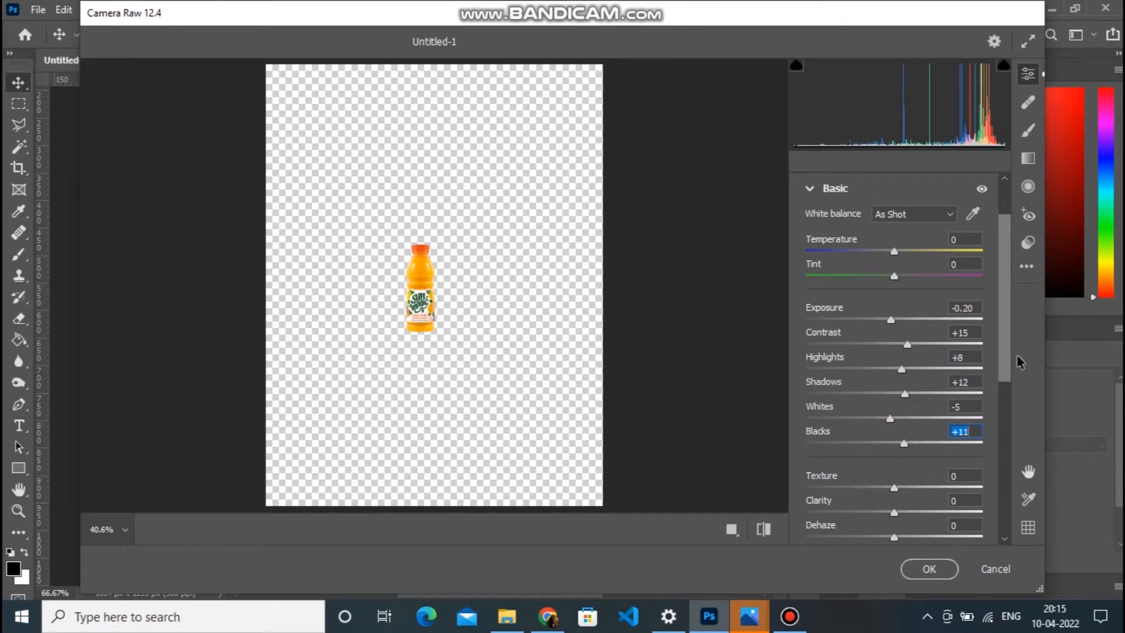
# Set clarity -4, dehaze +10, vibrance +19 and saturation +18 for the bottle, and apply the Camera Raw filter.
pyautogui.scroll(-2, 1001, 399)
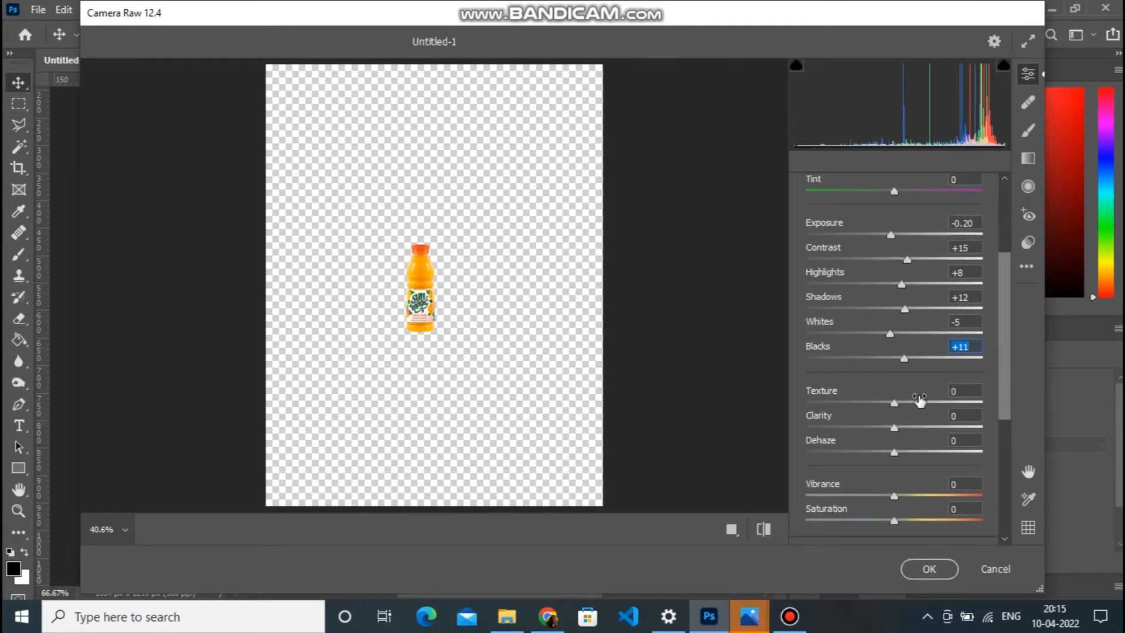
pyautogui.moveTo(892, 431); pyautogui.dragTo(903, 454)
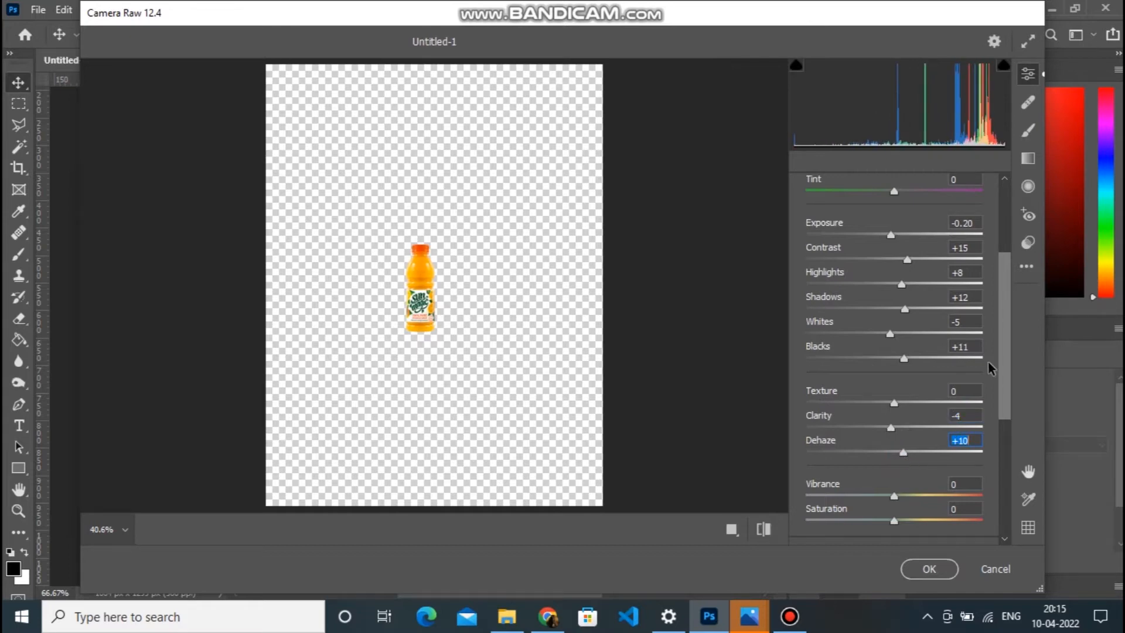
pyautogui.moveTo(1003, 374); pyautogui.dragTo(1010, 420)
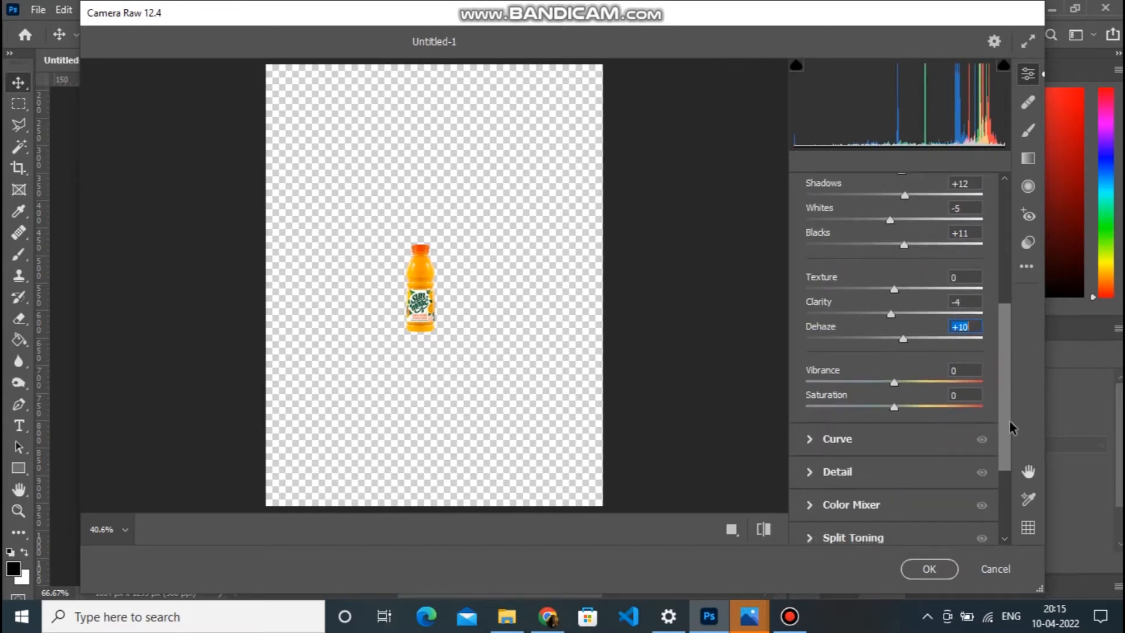
pyautogui.moveTo(905, 387); pyautogui.dragTo(915, 387)
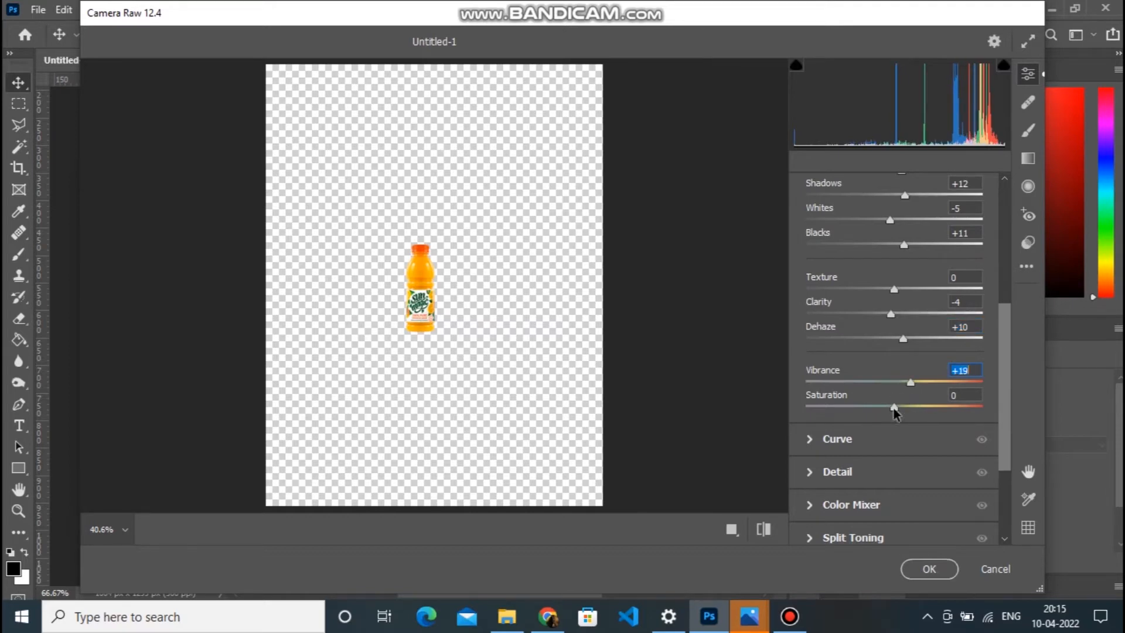
pyautogui.moveTo(894, 406); pyautogui.dragTo(911, 410)
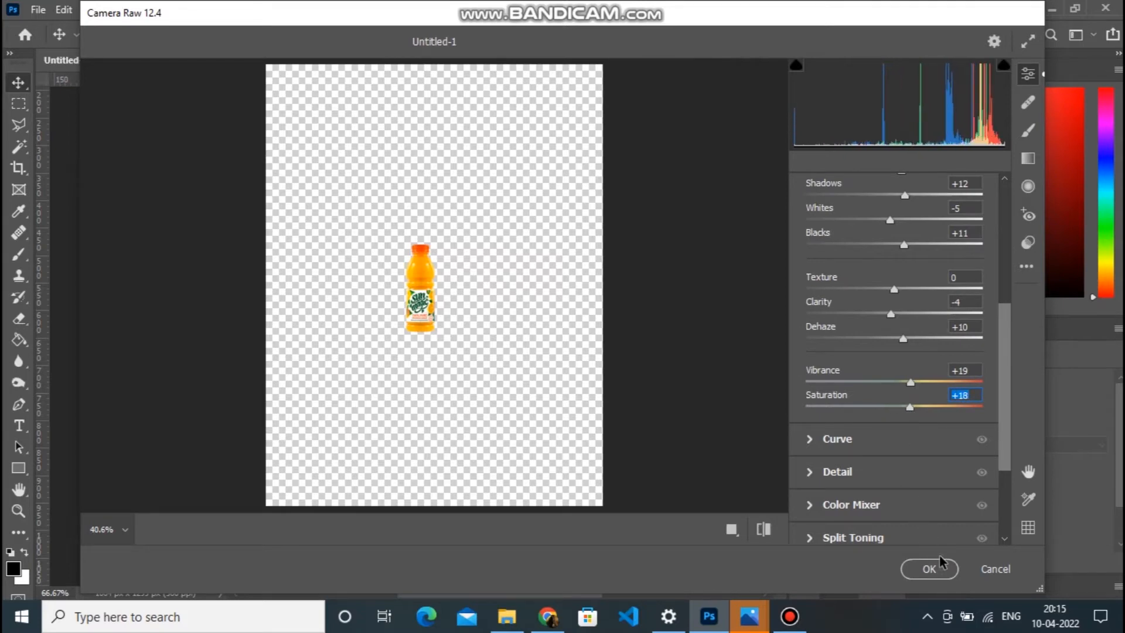
pyautogui.click(939, 575)
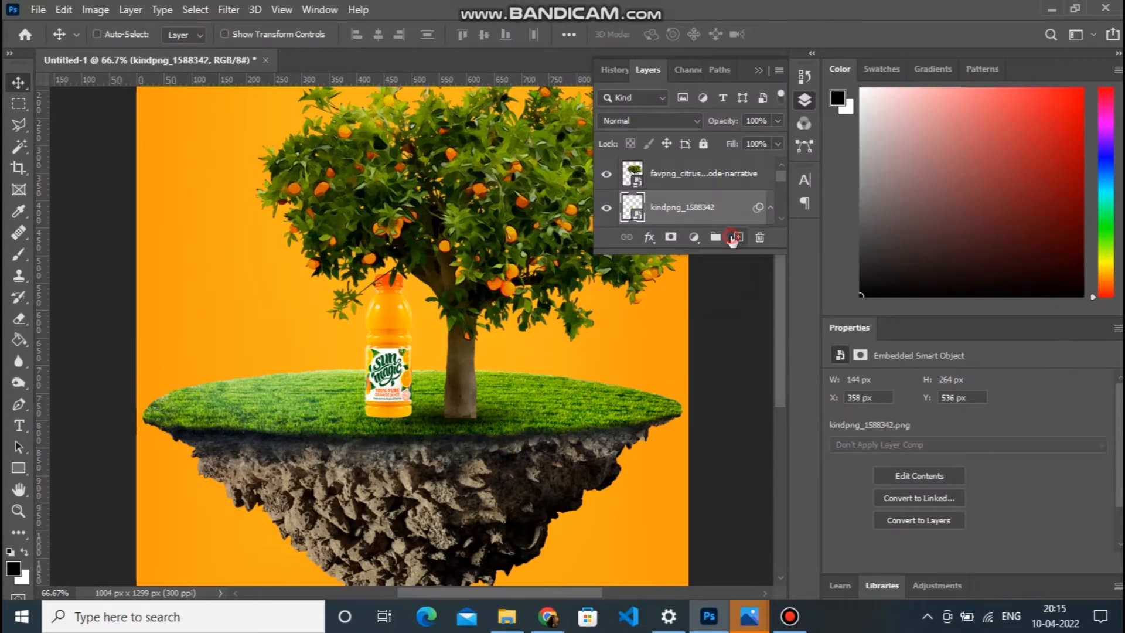
# Add and duplicate an empty layer beneath the tree layer, and paint a soft black spot with a 400 px brush.
pyautogui.click(736, 237)
pyautogui.moveTo(724, 208); pyautogui.dragTo(728, 239)
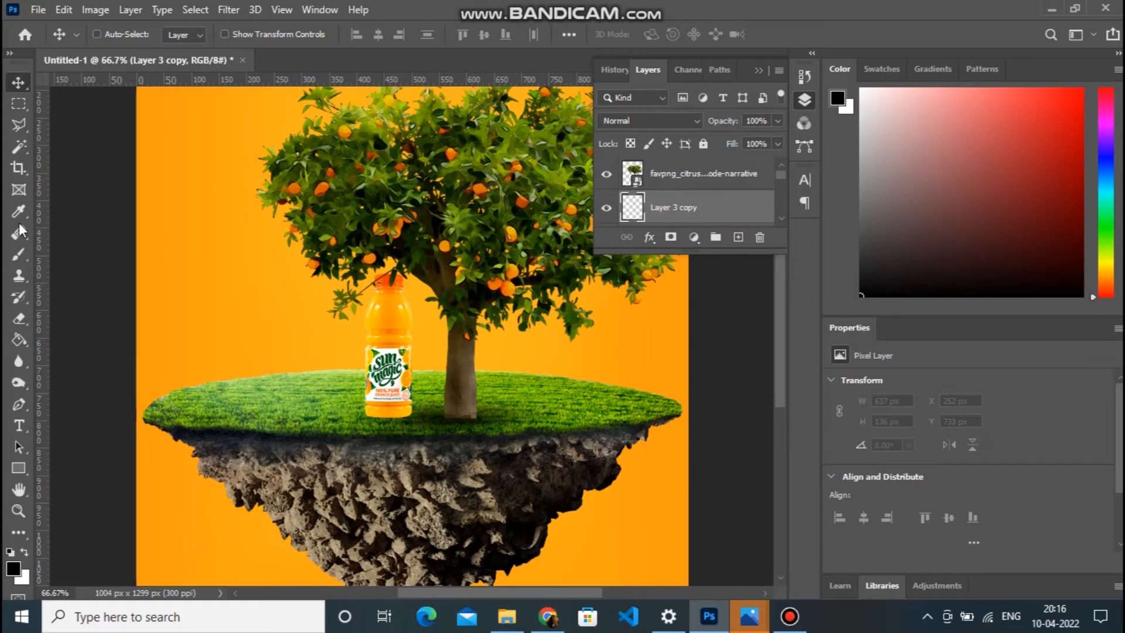
pyautogui.click(18, 253)
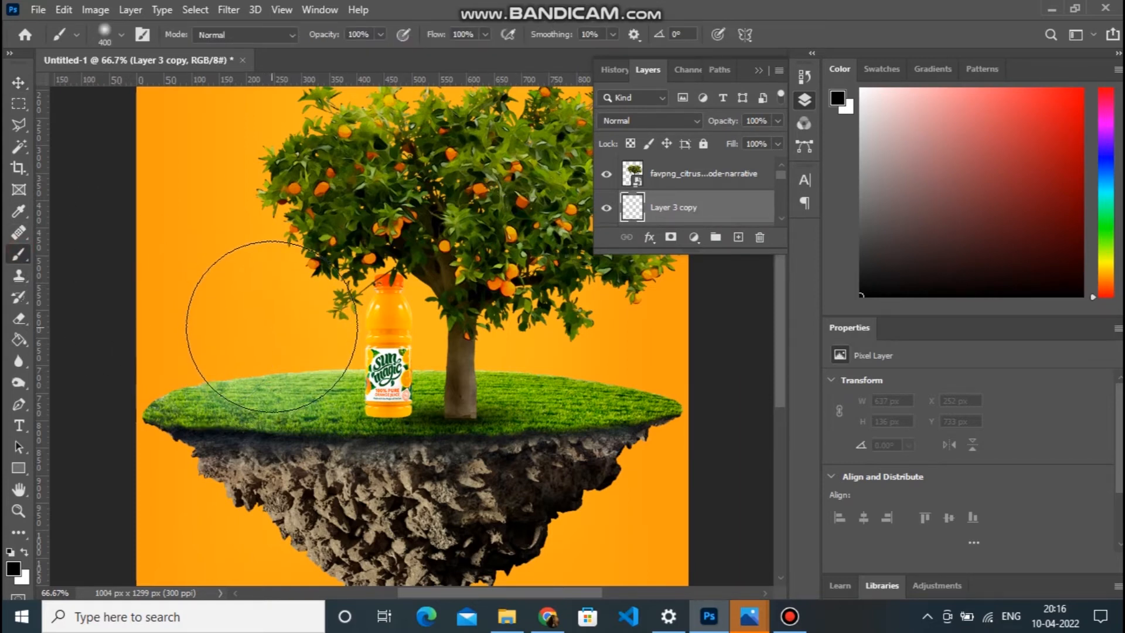
pyautogui.click(287, 301)
# Squash the black spot to about 31% height and move it onto the grass at the bottle's base.
pyautogui.hotkey('ctrl', 't')
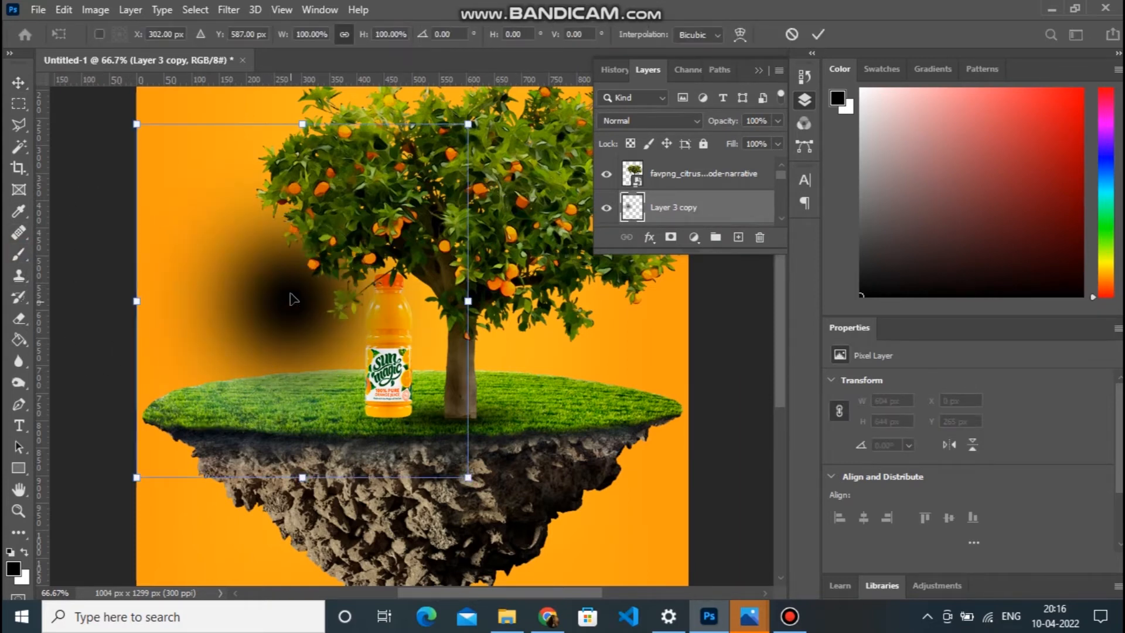
pyautogui.moveTo(305, 124)
pyautogui.mouseDown()
pyautogui.moveTo(313, 300)
pyautogui.moveTo(303, 368)
pyautogui.mouseUp()
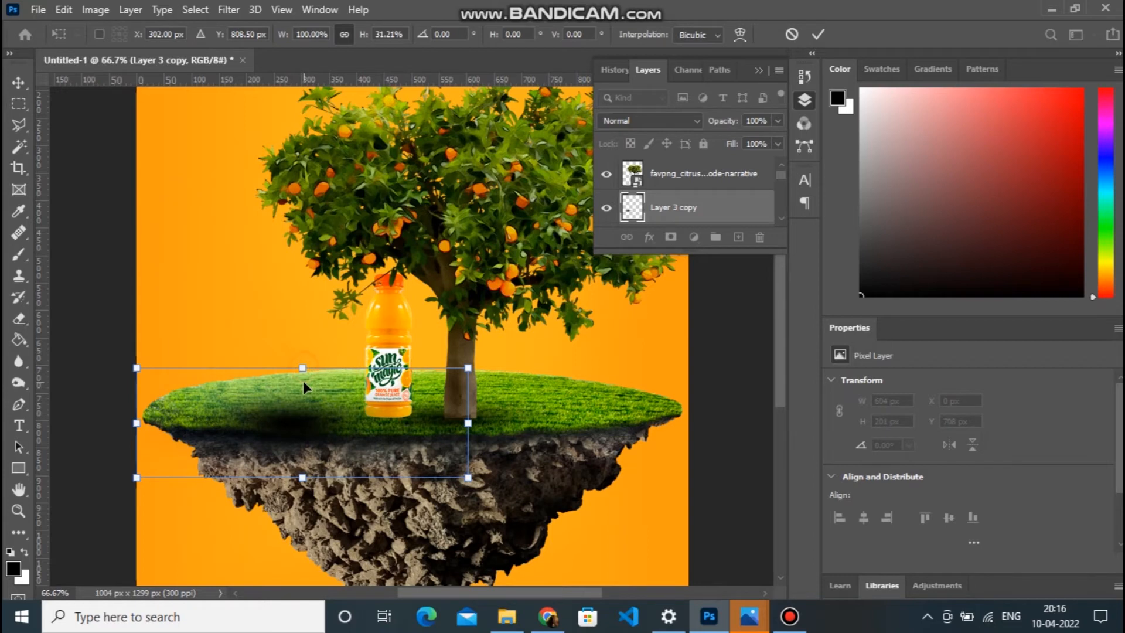
pyautogui.press('Return')
pyautogui.press('b')
pyautogui.click(19, 82)
pyautogui.moveTo(265, 467); pyautogui.dragTo(348, 462)
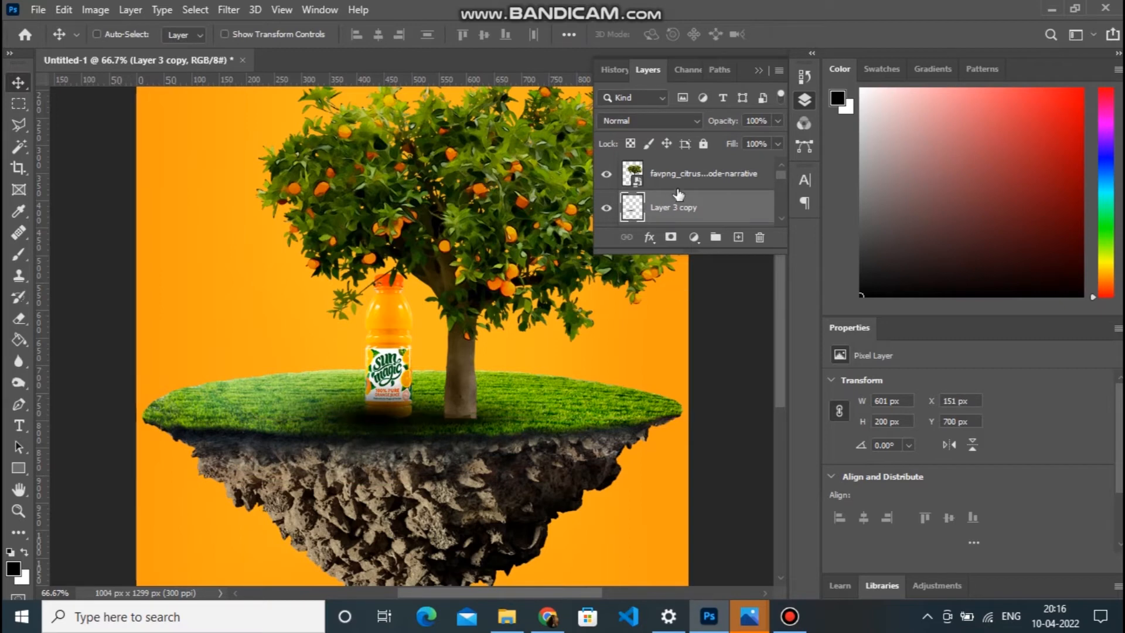
# Move the shadow layer beneath the bottle layer, flatten it to 50% height and fit it under the bottle's base.
pyautogui.moveTo(731, 249); pyautogui.dragTo(733, 364)
pyautogui.moveTo(730, 212); pyautogui.dragTo(739, 328)
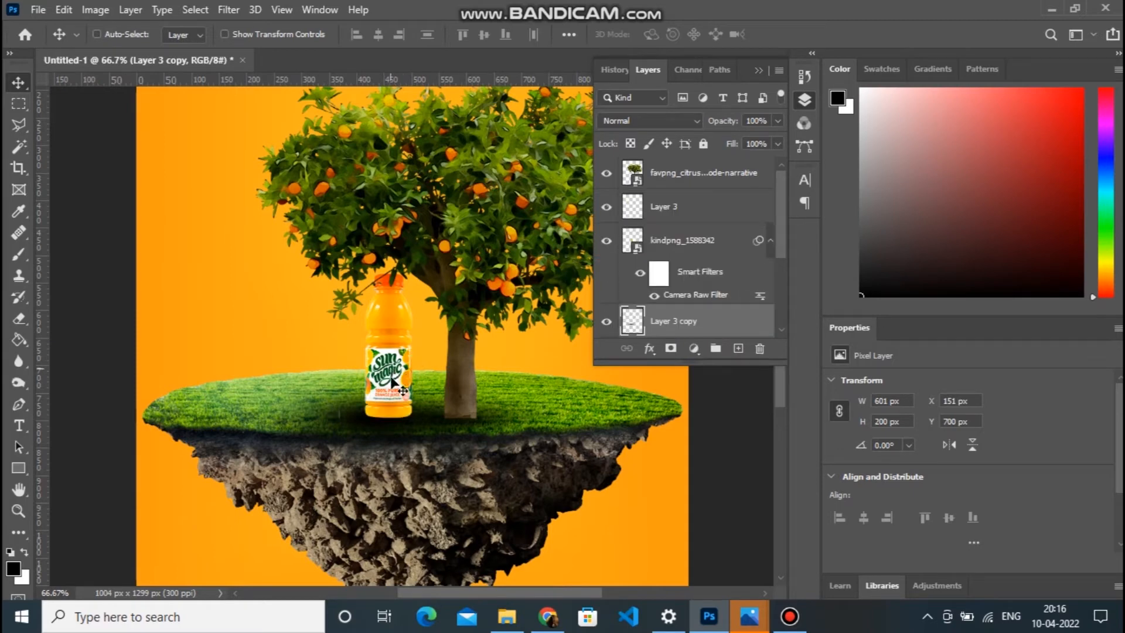
pyautogui.hotkey('ctrl', 't')
pyautogui.moveTo(387, 364); pyautogui.dragTo(405, 416)
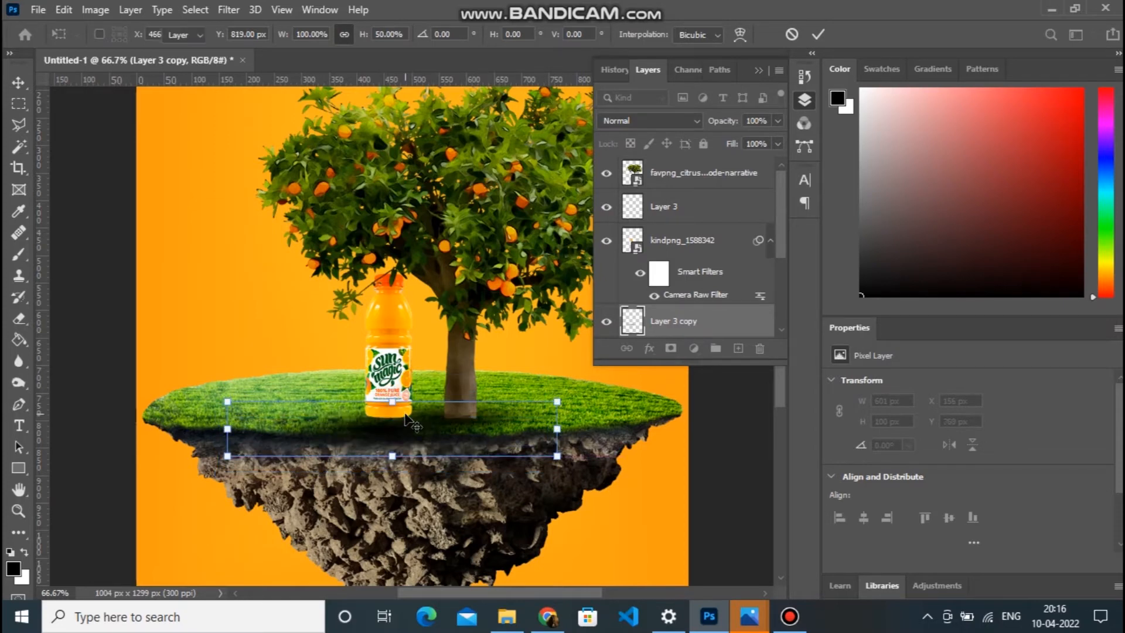
pyautogui.press('Return')
pyautogui.press('Up')
pyautogui.press('Up')
pyautogui.press('Up')
pyautogui.press('Up')
pyautogui.press('Up')
pyautogui.press('Up')
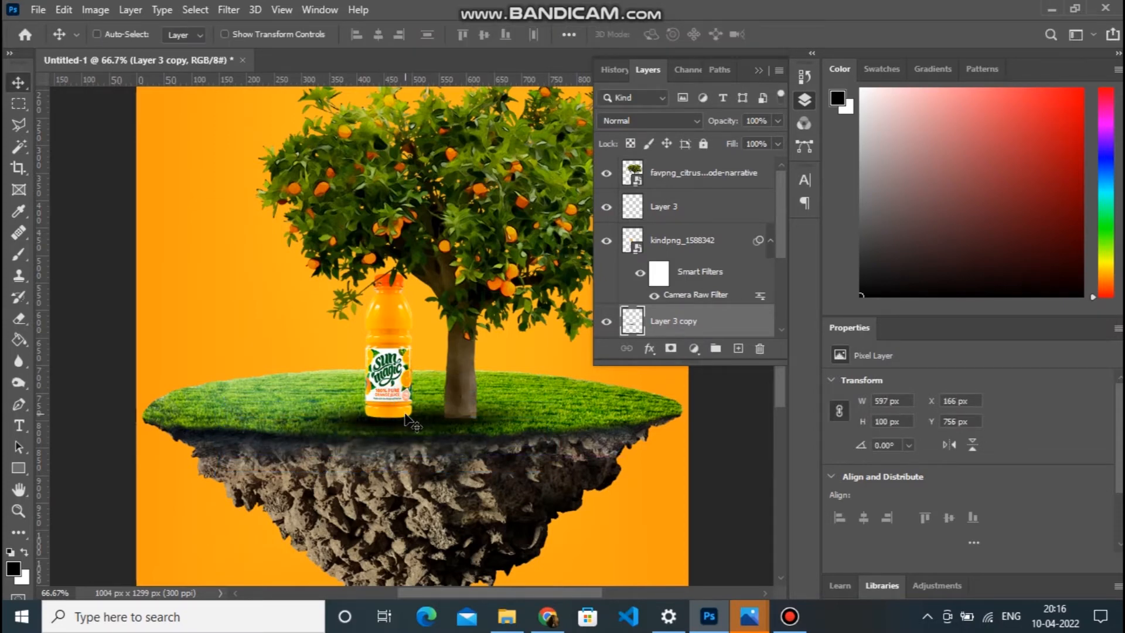
# Set the bottle shadow layer's fill to 66%.
pyautogui.click(778, 144)
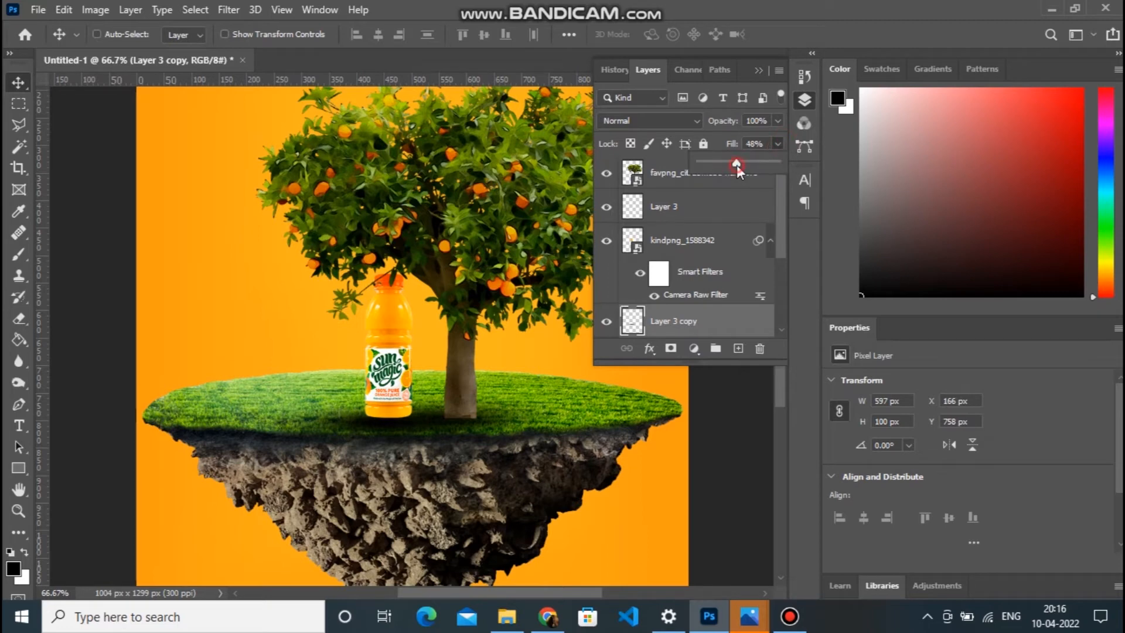
pyautogui.click(751, 164)
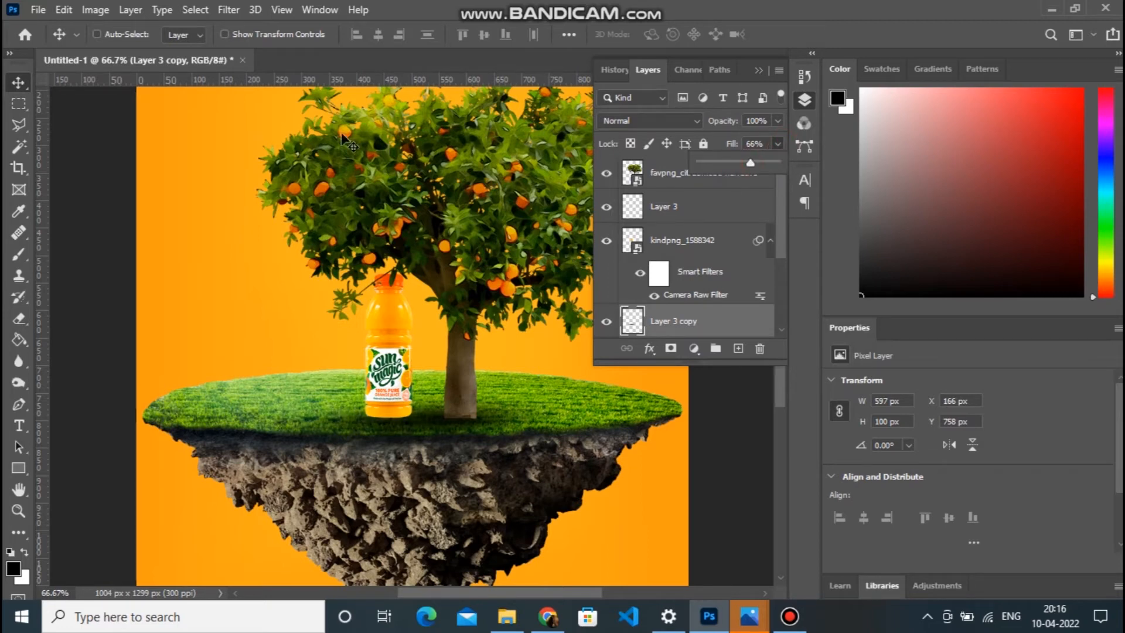
pyautogui.hotkey('ctrl', '-')
pyautogui.hotkey('ctrl', '+')
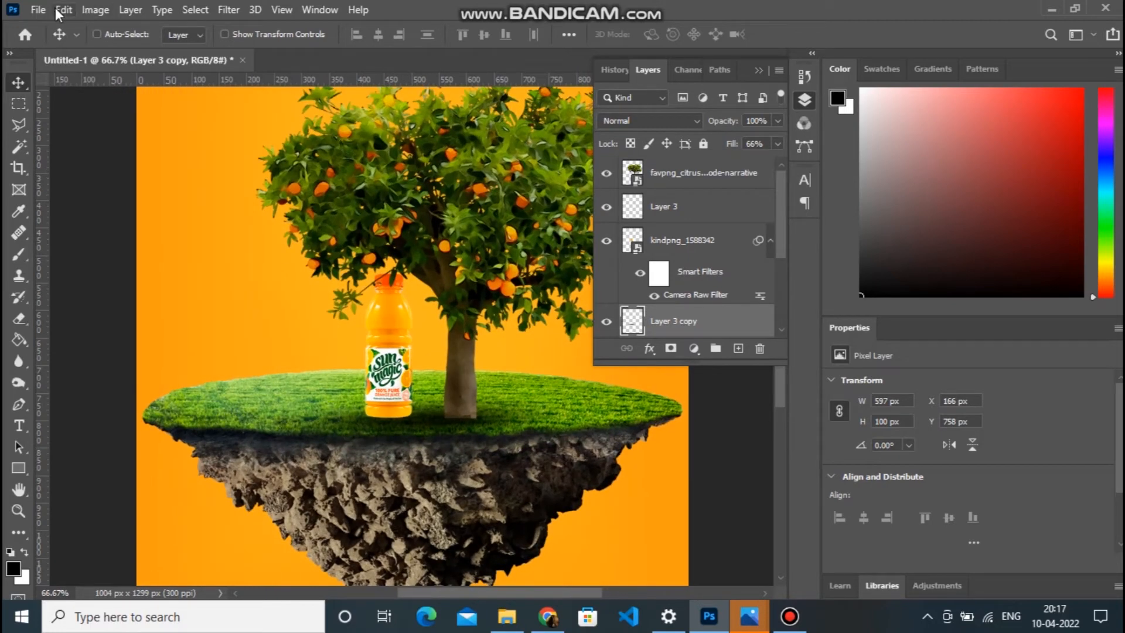
# Place the Orange-PNG-Clipart image as an embedded layer and move it above the tree layer.
pyautogui.click(38, 9)
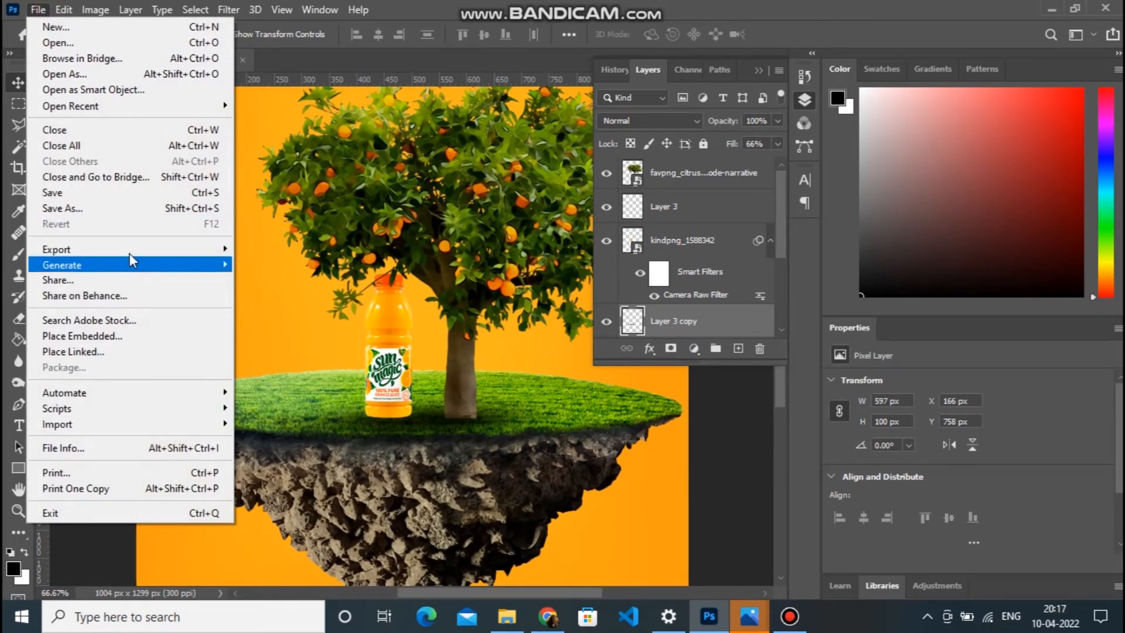
pyautogui.click(140, 334)
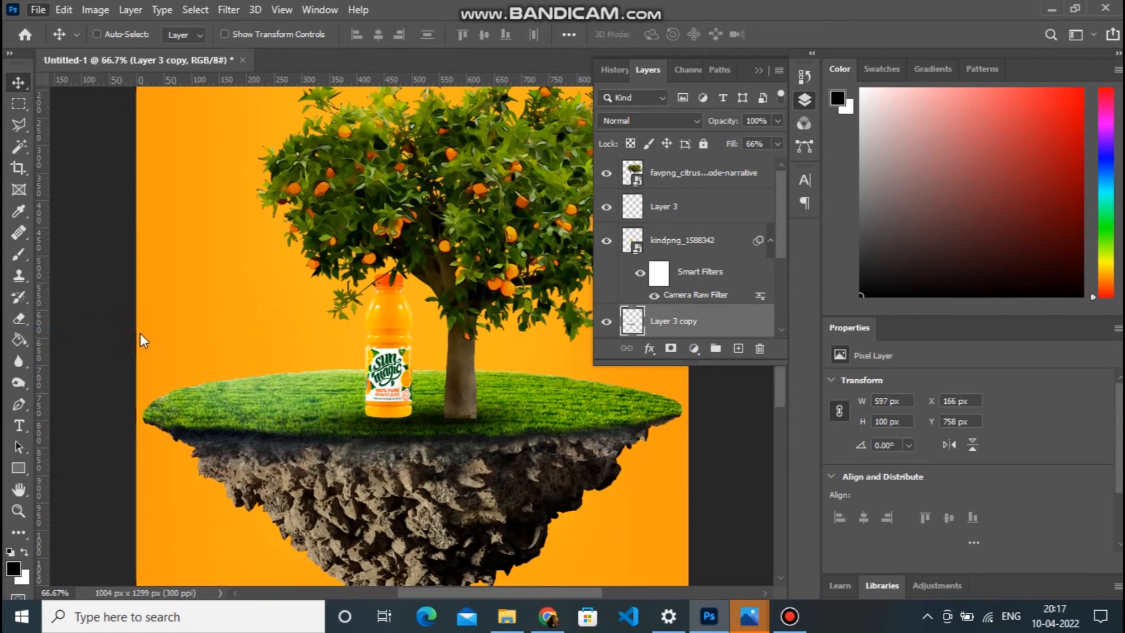
pyautogui.click(254, 165)
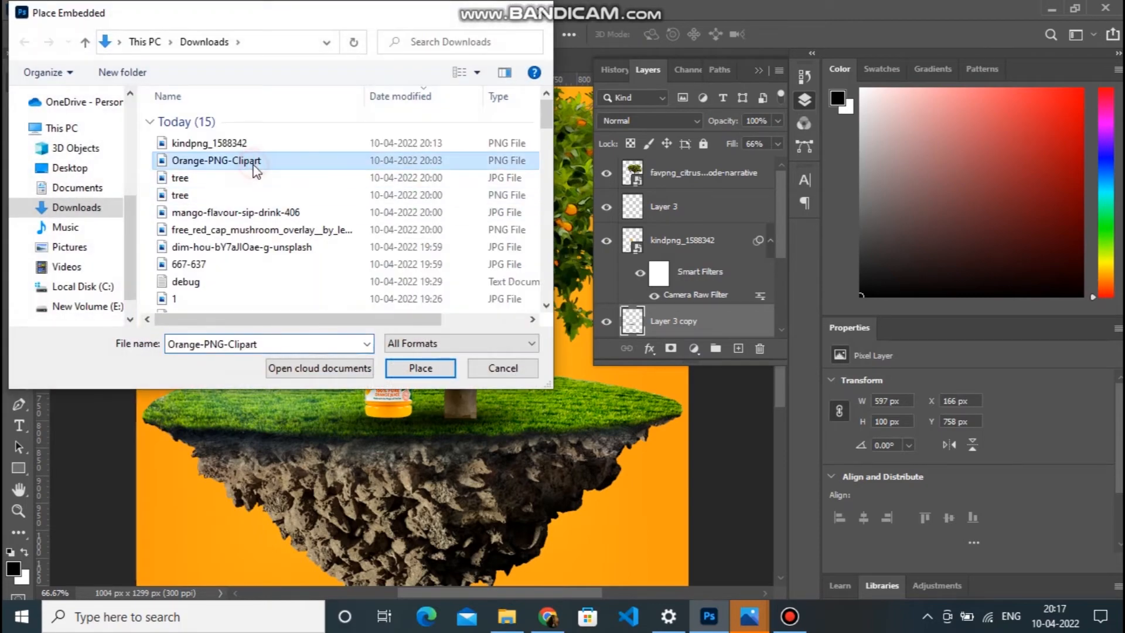
pyautogui.click(412, 367)
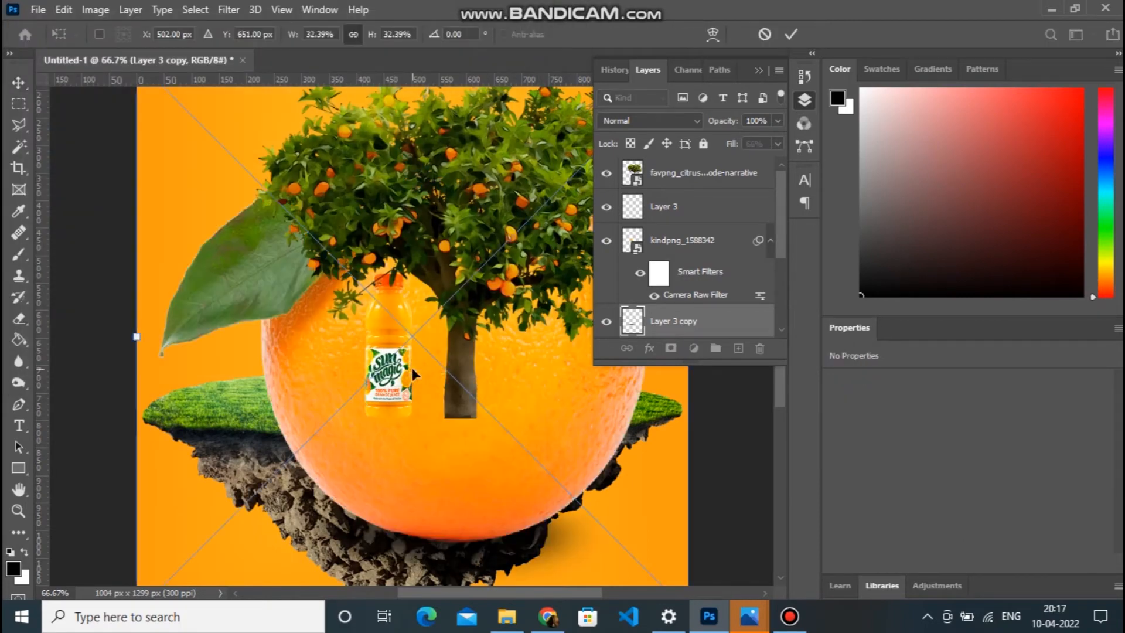
pyautogui.hotkey('ctrl', '-')
pyautogui.moveTo(690, 326); pyautogui.dragTo(685, 167)
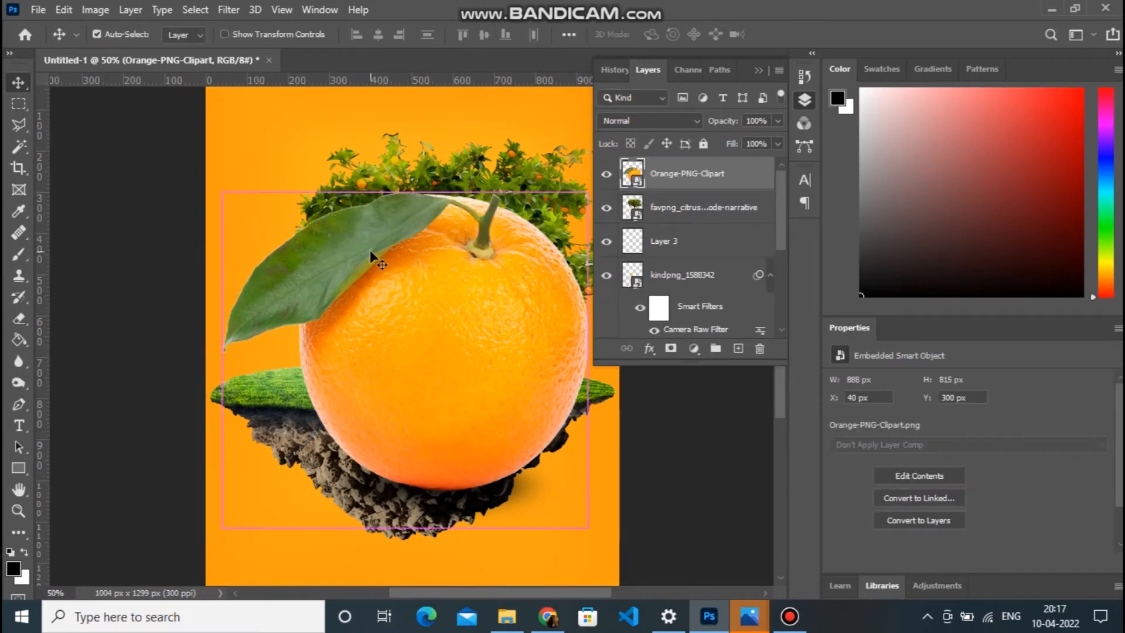
# Scale the orange down to about 78 by 71 px and set it on the grass left of the bottle.
pyautogui.hotkey('ctrl', 't')
pyautogui.moveTo(227, 151); pyautogui.dragTo(277, 221)
pyautogui.keyDown('alt'); pyautogui.click(333, 249); pyautogui.keyUp('alt')
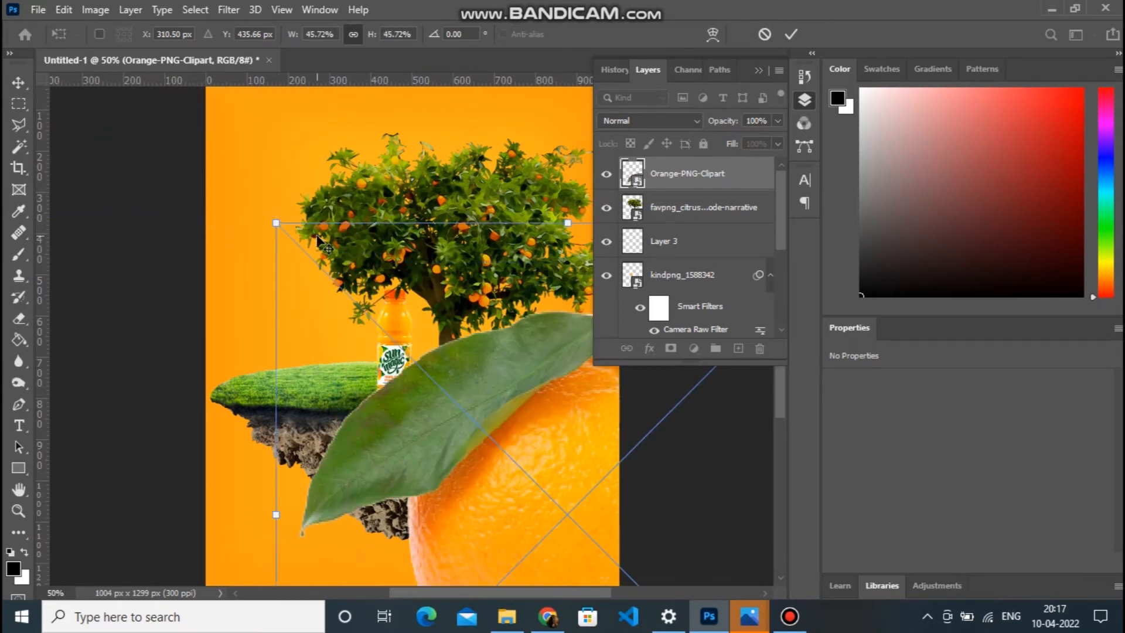
pyautogui.press('Return')
pyautogui.hotkey('ctrl', 't')
pyautogui.moveTo(277, 220); pyautogui.dragTo(389, 339)
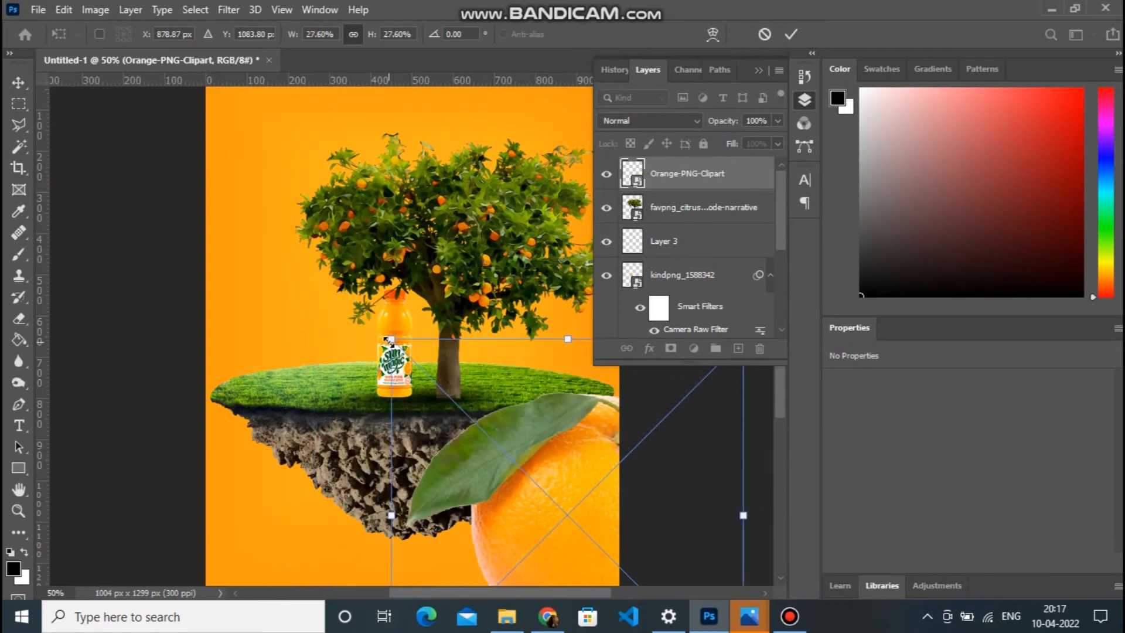
pyautogui.moveTo(526, 460); pyautogui.dragTo(369, 345)
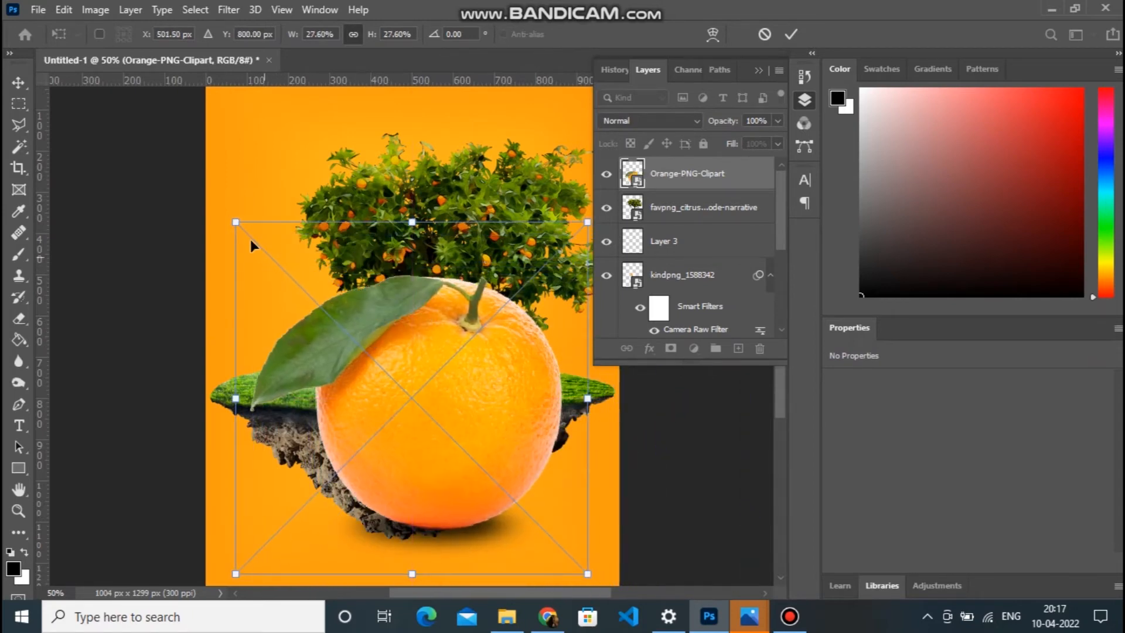
pyautogui.moveTo(261, 252); pyautogui.dragTo(353, 380)
pyautogui.press('Return')
pyautogui.press('ctrl')
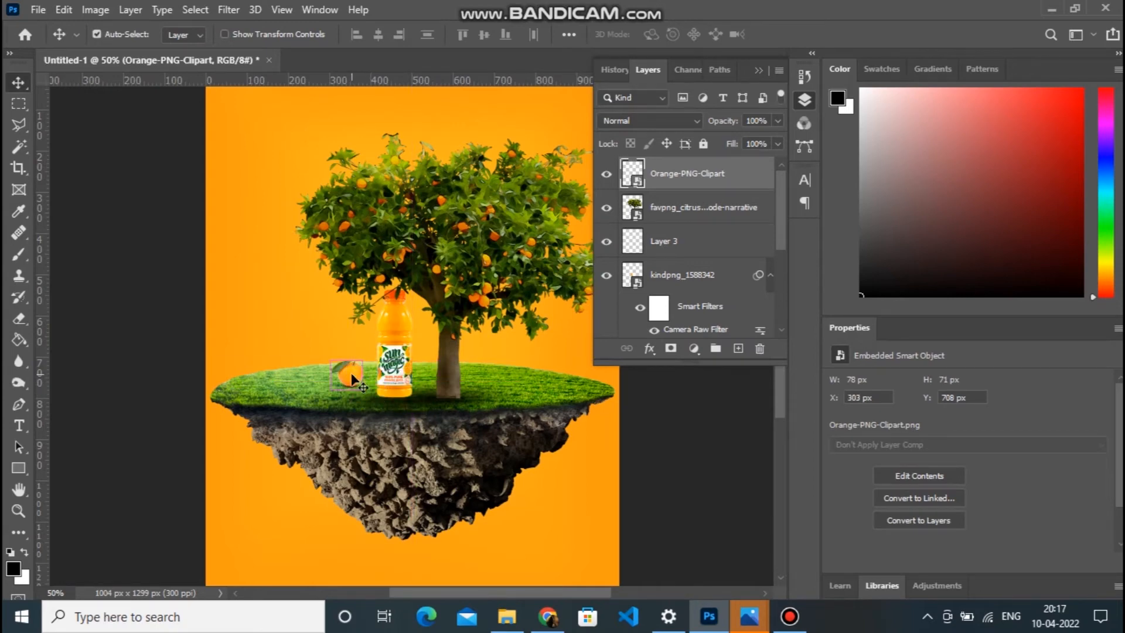
# Scale the orange down to about 49 by 45 px and duplicate it at the bottle's lower left.
pyautogui.hotkey('ctrl', '+')
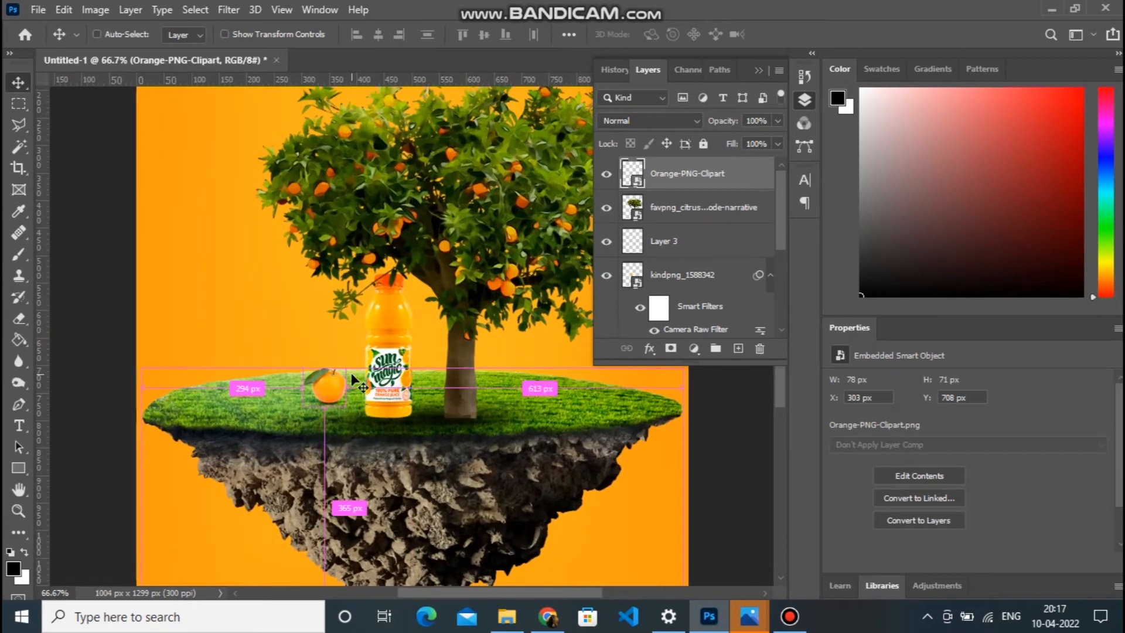
pyautogui.hotkey('ctrl', 't')
pyautogui.moveTo(301, 360); pyautogui.dragTo(365, 406)
pyautogui.press('Return')
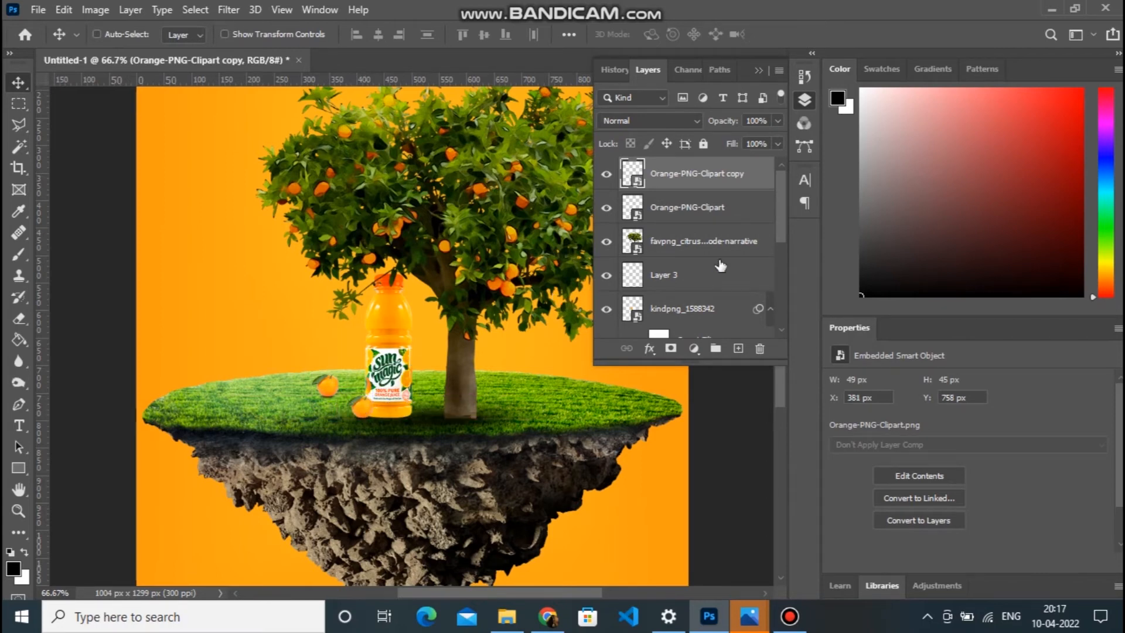
# Move the orange copy's layer just above the bottle layer, shift it to the grass's left side, and duplicate it right of the tree trunk.
pyautogui.moveTo(711, 268); pyautogui.dragTo(718, 315)
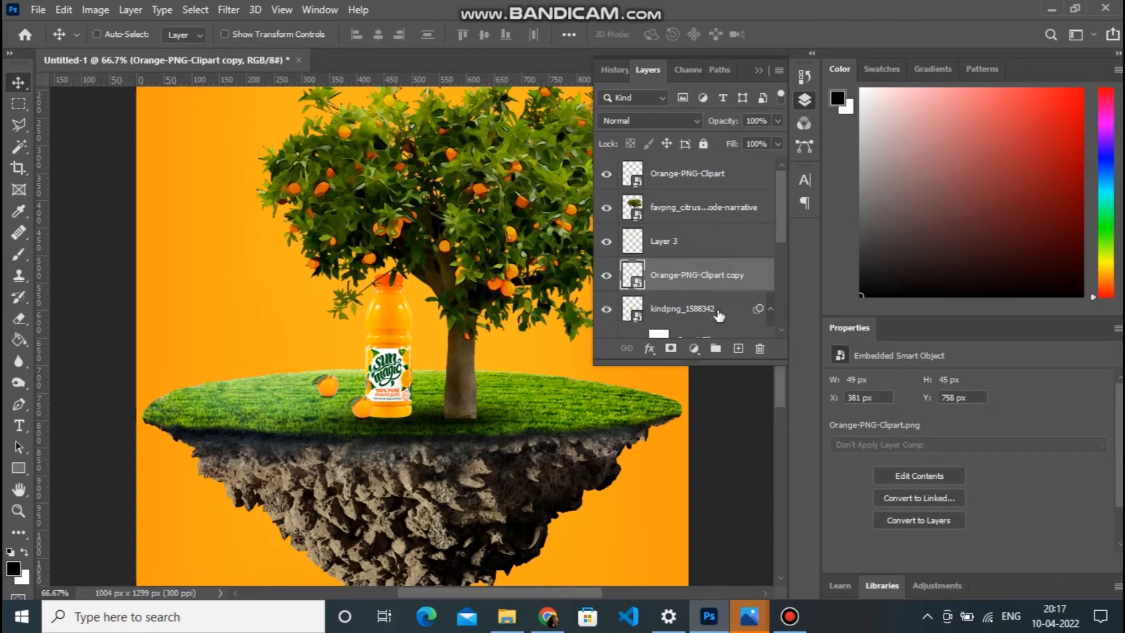
pyautogui.moveTo(363, 403); pyautogui.dragTo(255, 397)
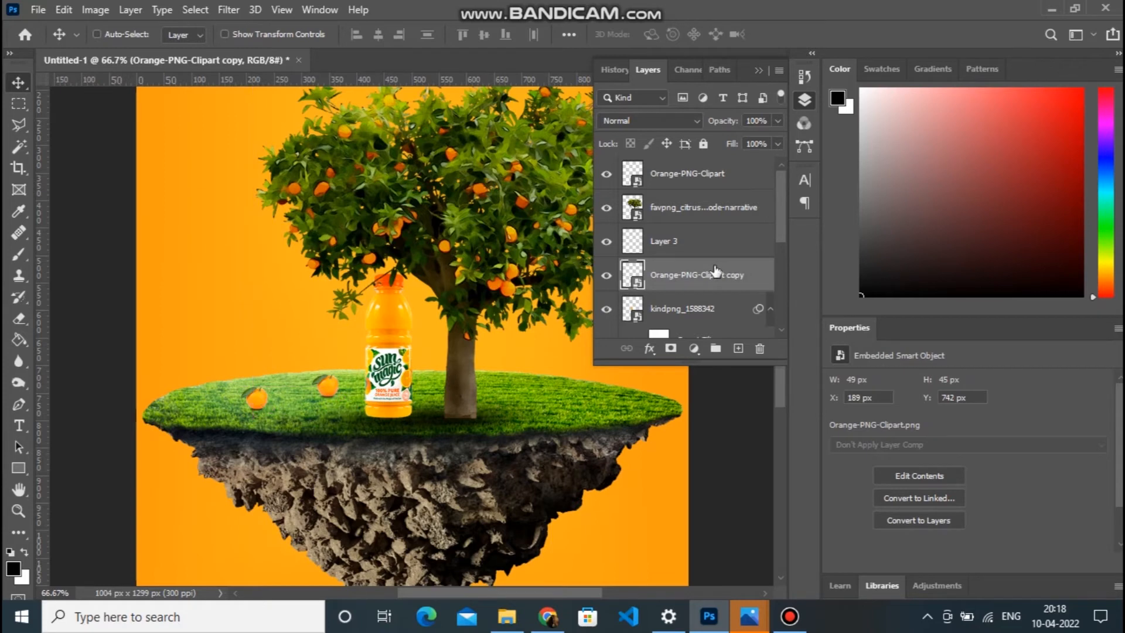
pyautogui.moveTo(265, 404); pyautogui.dragTo(554, 404)
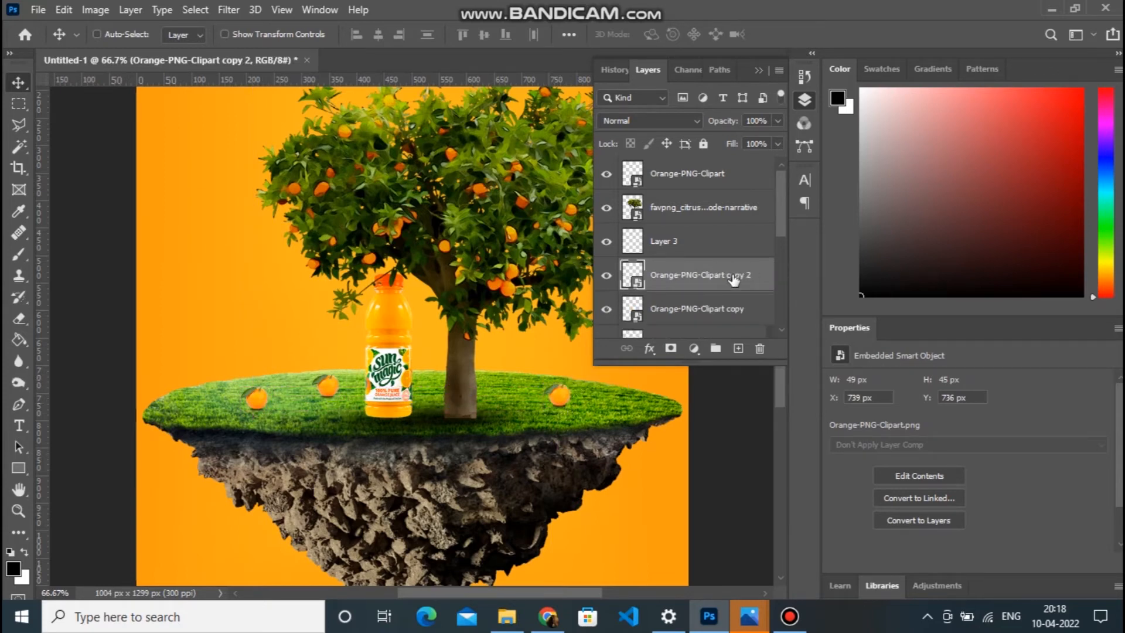
# Add a third orange copy beneath the bottle layer, partly hidden behind the bottle's left side at X 381 px, Y 742 px.
pyautogui.scroll(-2, 781, 229)
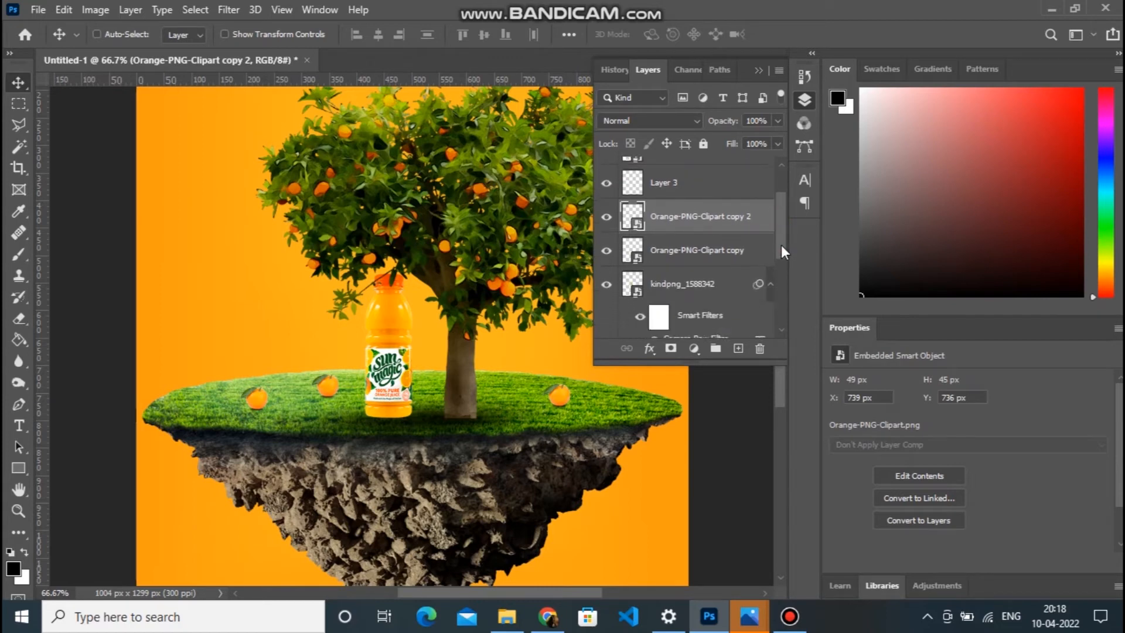
pyautogui.moveTo(733, 204); pyautogui.dragTo(732, 310)
pyautogui.moveTo(321, 380); pyautogui.dragTo(351, 389)
pyautogui.hotkey('ctrl', '-')
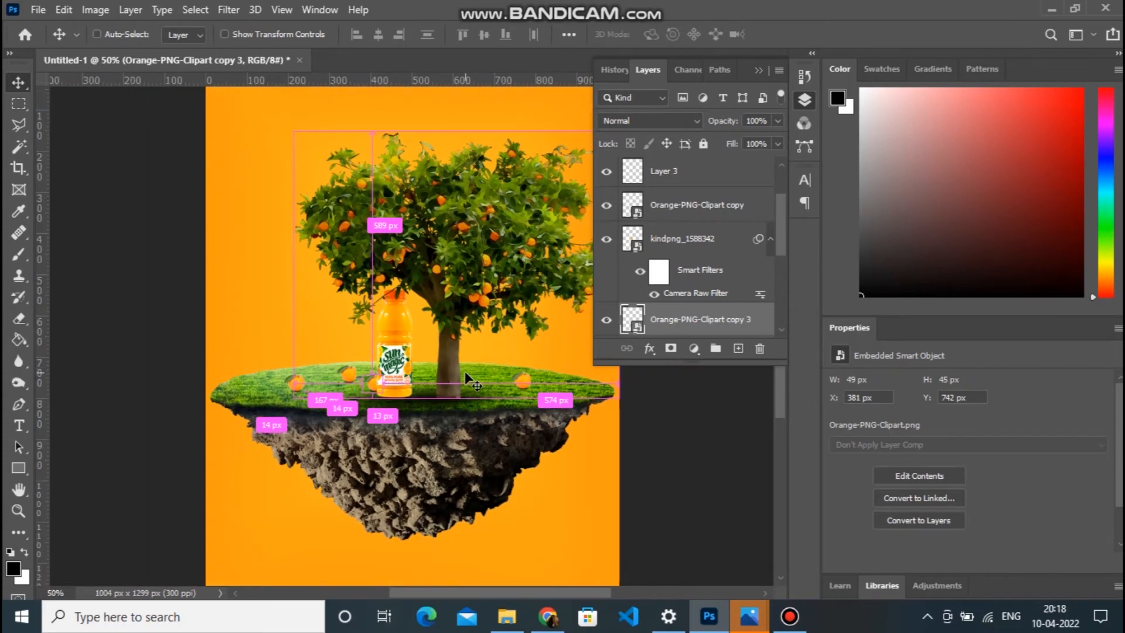
pyautogui.hotkey('ctrl', '+')
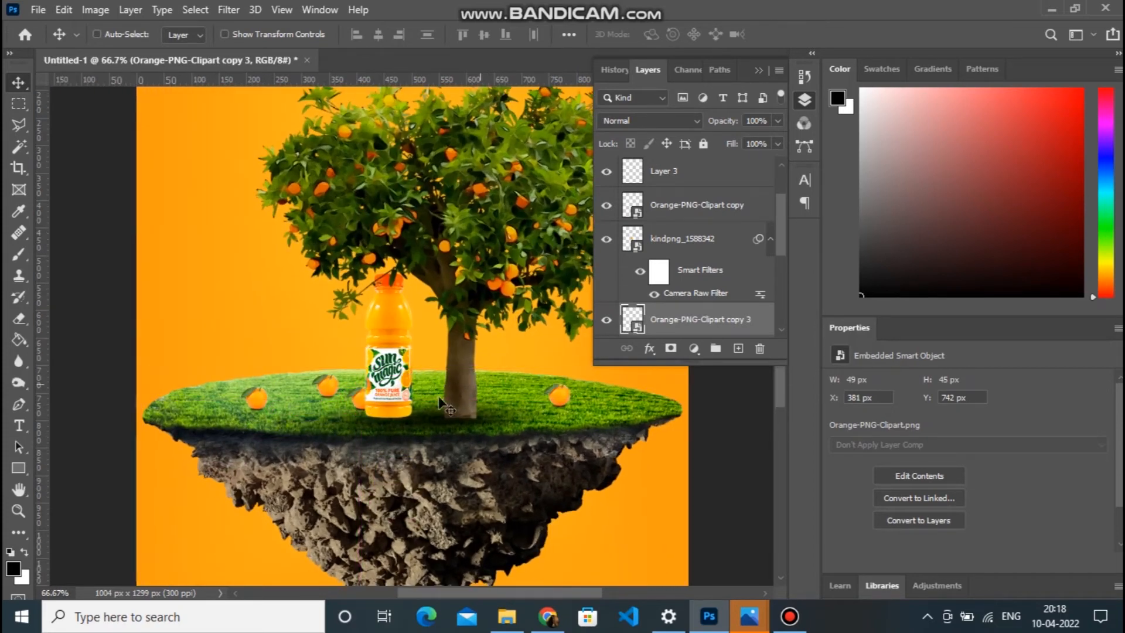
# Open the orange behind the bottle in Camera Raw and set exposure -0.50, contrast +14, highlights +9, shadows +12, whites +6 and blacks +12.
pyautogui.click(229, 9)
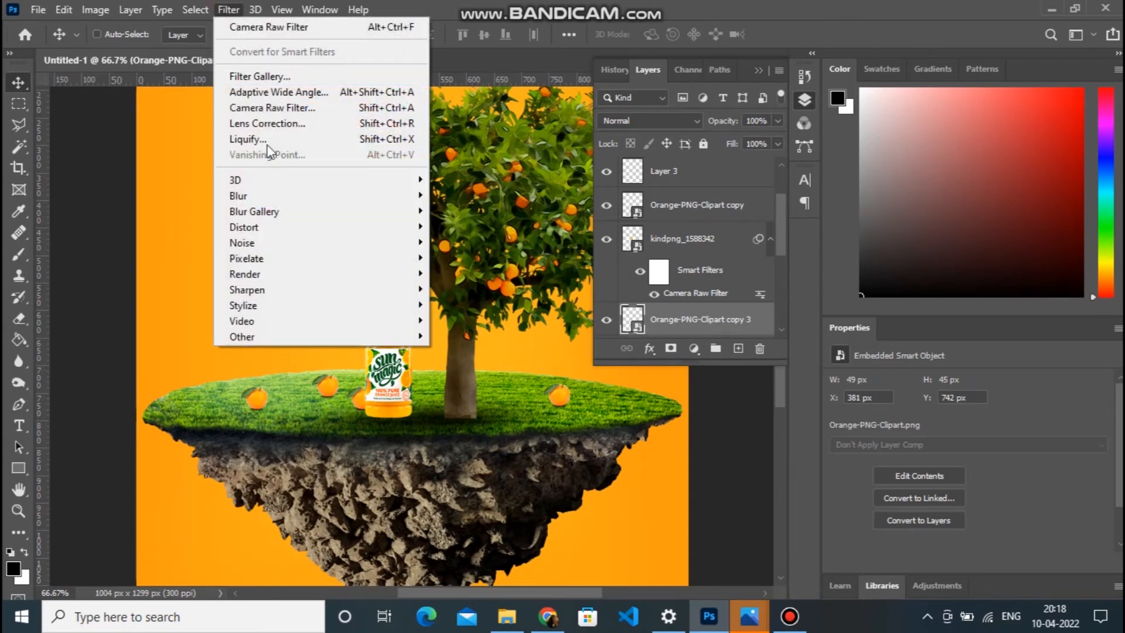
pyautogui.click(283, 107)
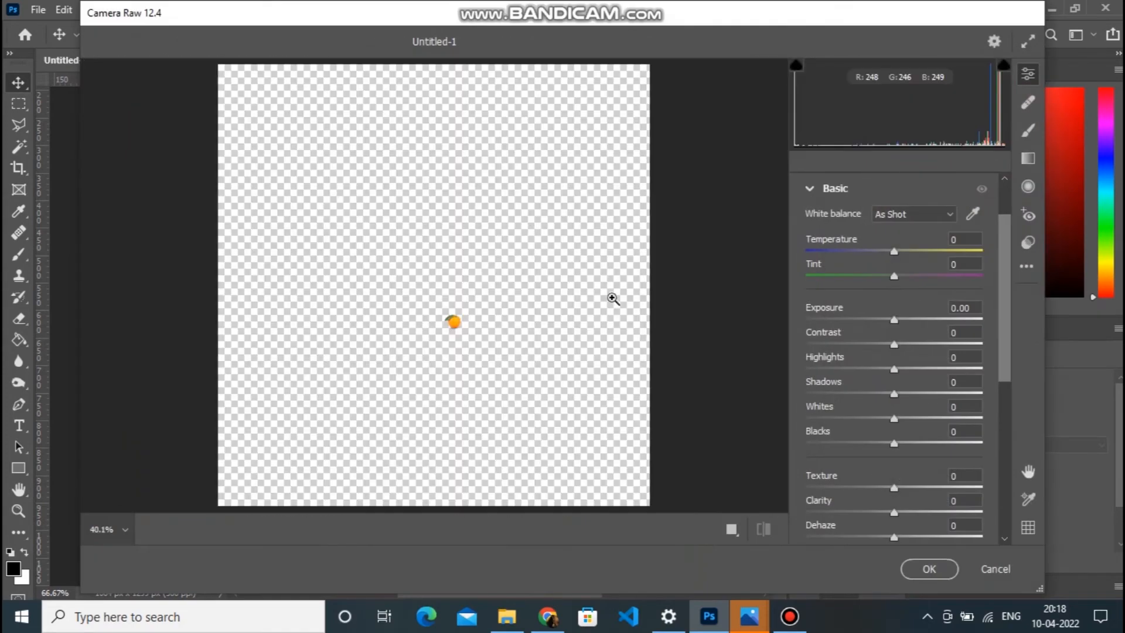
pyautogui.moveTo(894, 323); pyautogui.dragTo(906, 448)
# Set texture +2, clarity +13 and vibrance +18 for this orange, and apply the Camera Raw filter.
pyautogui.moveTo(894, 490); pyautogui.dragTo(906, 515)
pyautogui.moveTo(1008, 358); pyautogui.dragTo(1009, 401)
pyautogui.moveTo(899, 495); pyautogui.dragTo(910, 497)
pyautogui.click(931, 577)
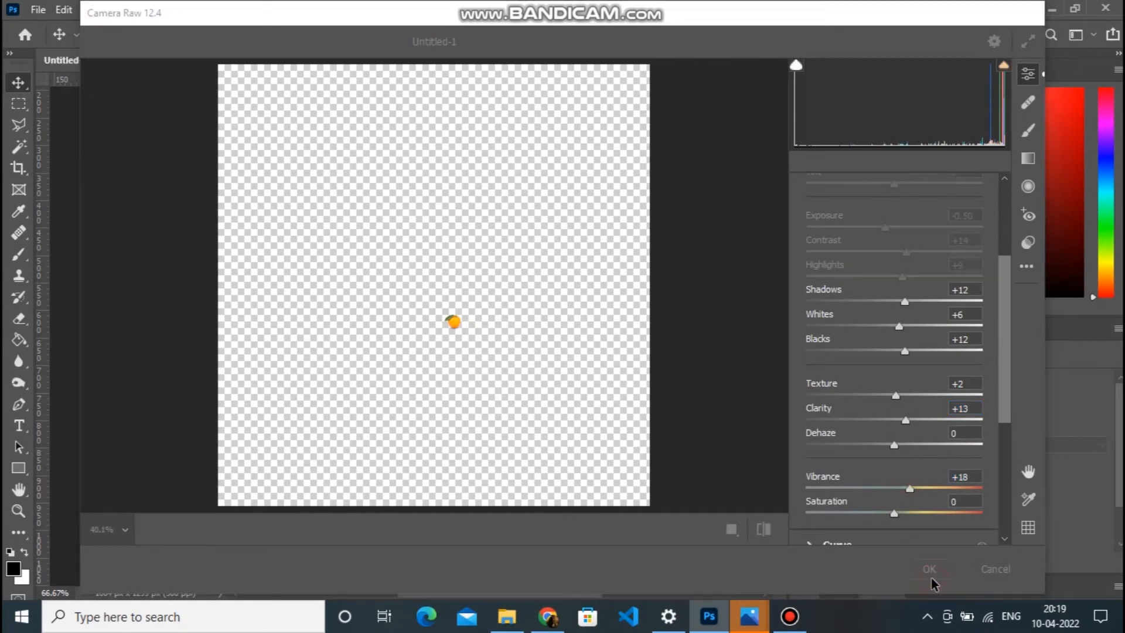
# Examine the graded orange up close, the overall composition and the lower part of the layer stack.
pyautogui.hotkey('ctrl', '+')
pyautogui.hotkey('ctrl', '-')
pyautogui.hotkey('ctrl', '-')
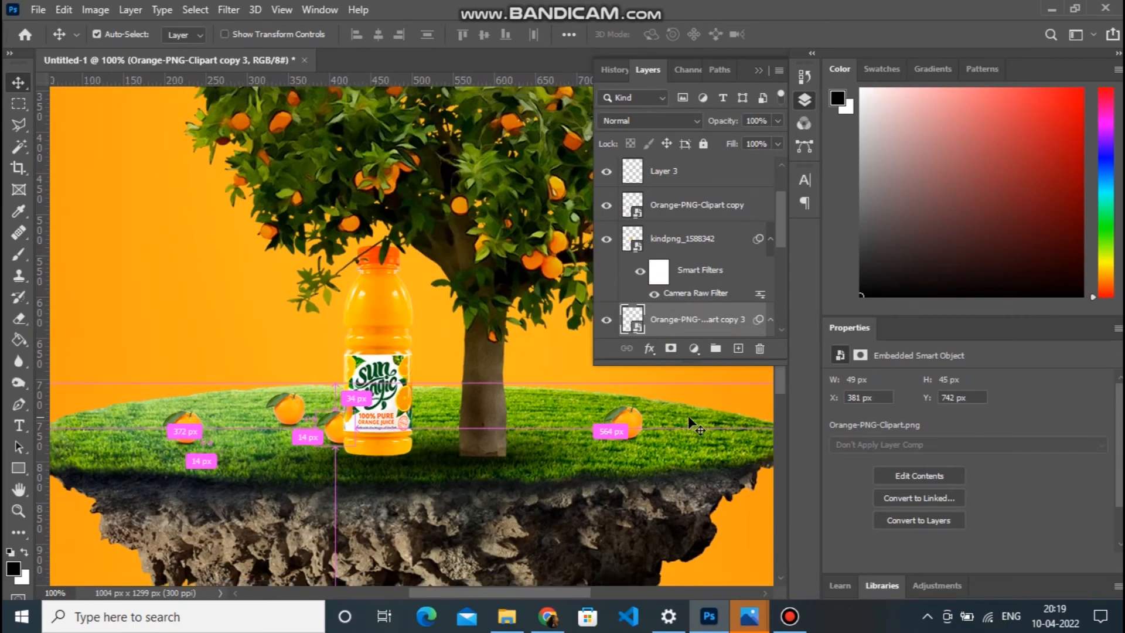
pyautogui.hotkey('ctrl', '-')
pyautogui.hotkey('ctrl', '-')
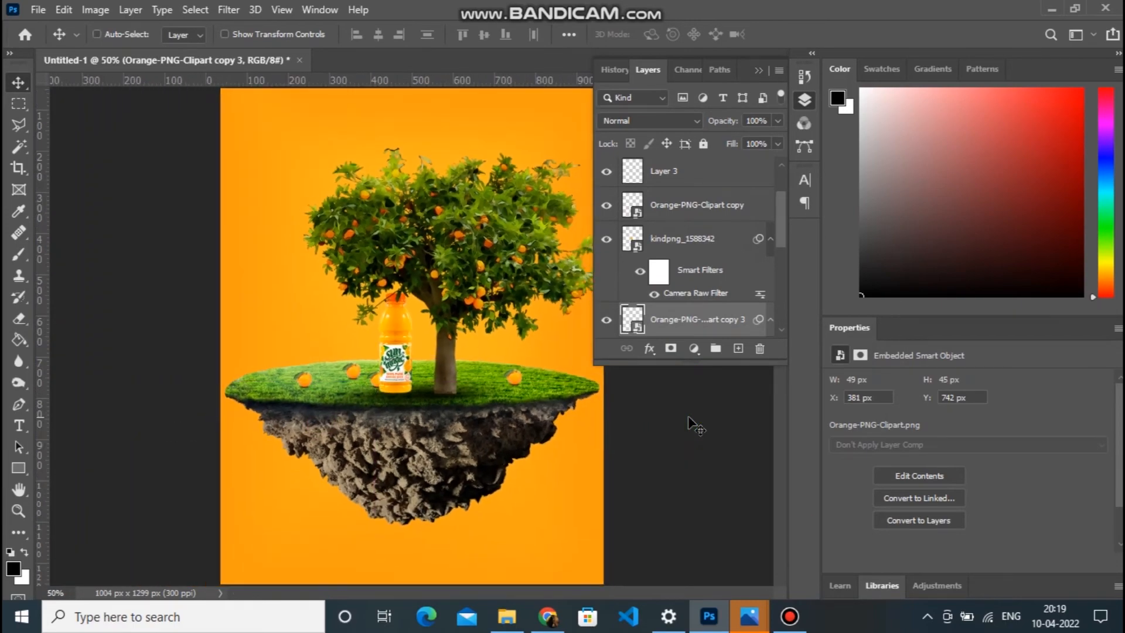
pyautogui.hotkey('ctrl', '-')
pyautogui.hotkey('ctrl', '+')
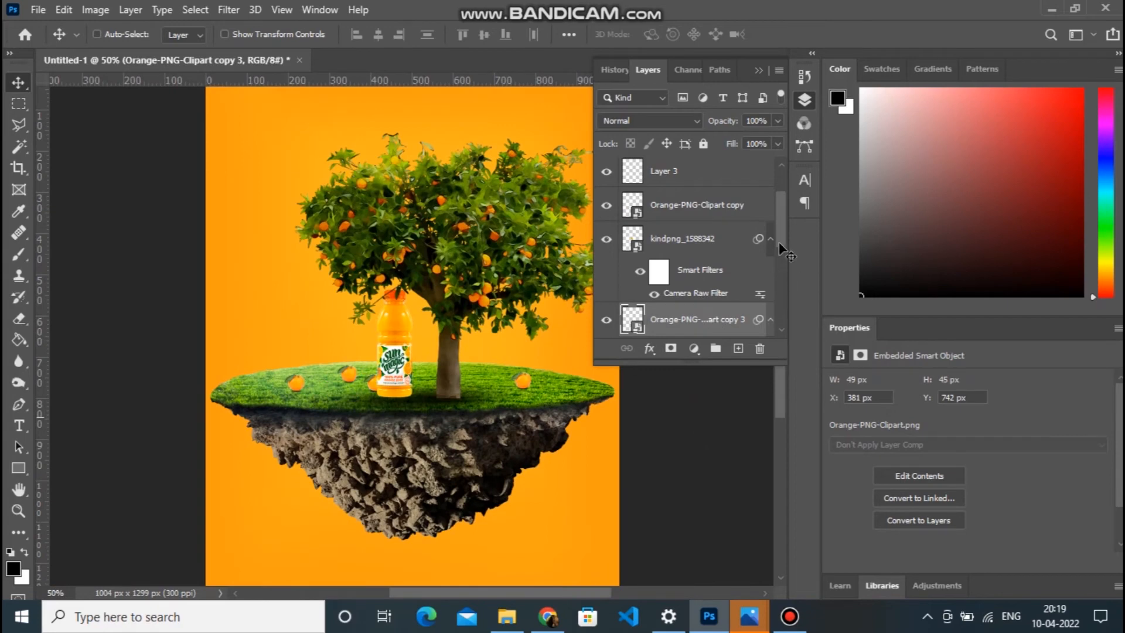
pyautogui.moveTo(783, 224); pyautogui.dragTo(762, 311)
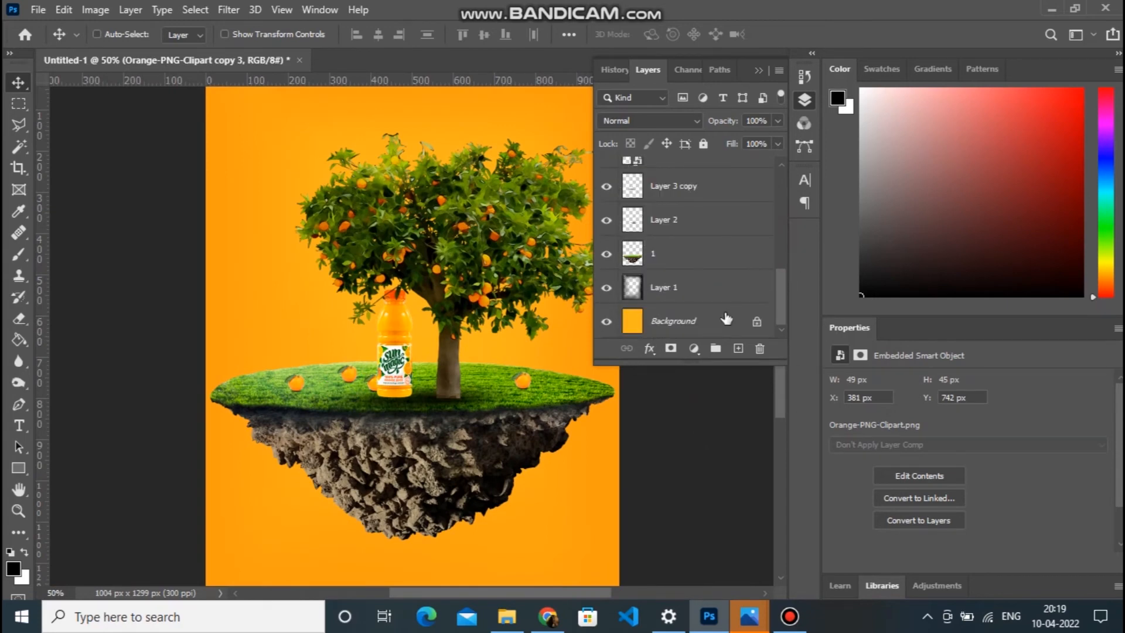
# Add a new layer directly above the Background and paint a soft black spot on it with a 400 px brush.
pyautogui.click(721, 326)
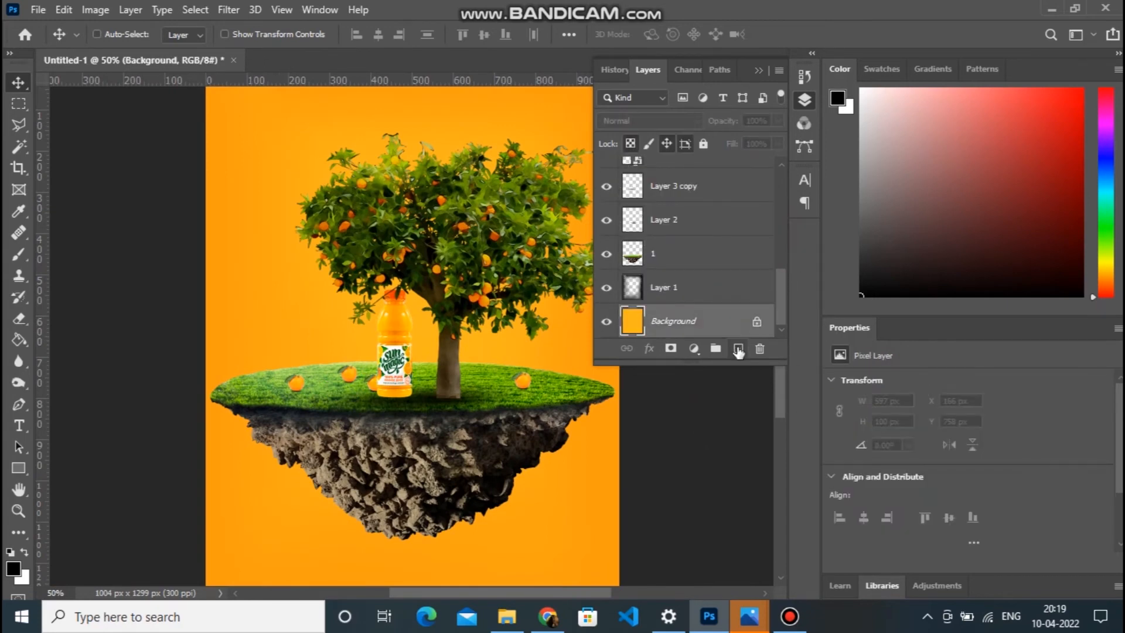
pyautogui.click(738, 350)
pyautogui.click(23, 257)
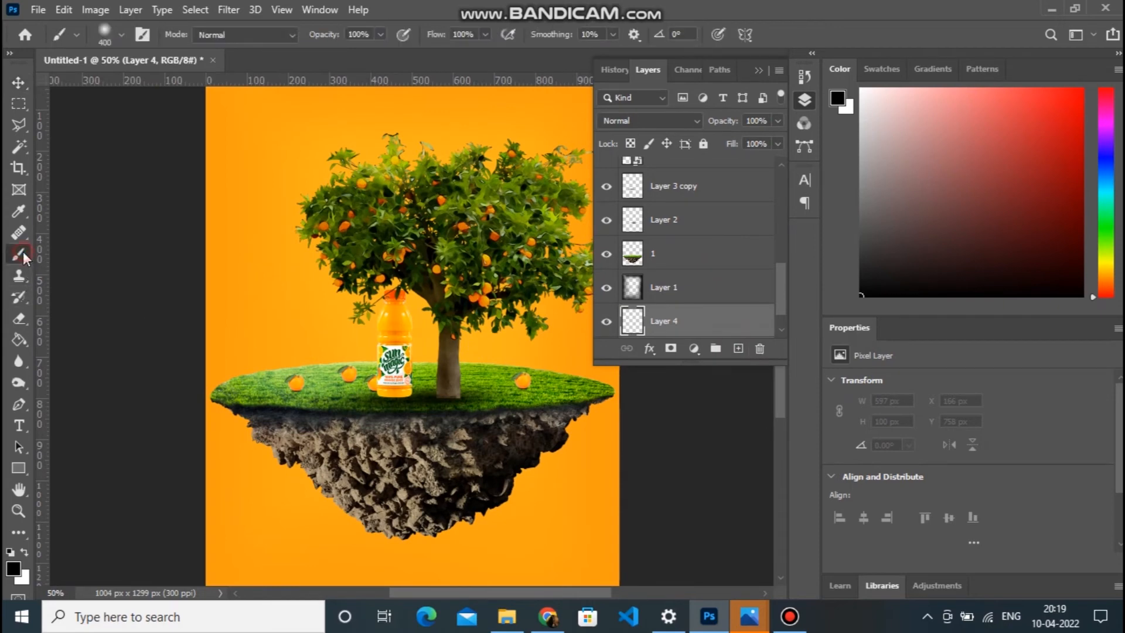
pyautogui.moveTo(328, 217); pyautogui.dragTo(328, 258)
# Flatten and widen the black spot to 789 × 241 px and place it beneath the floating island as a ground shadow.
pyautogui.hotkey('ctrl', 't')
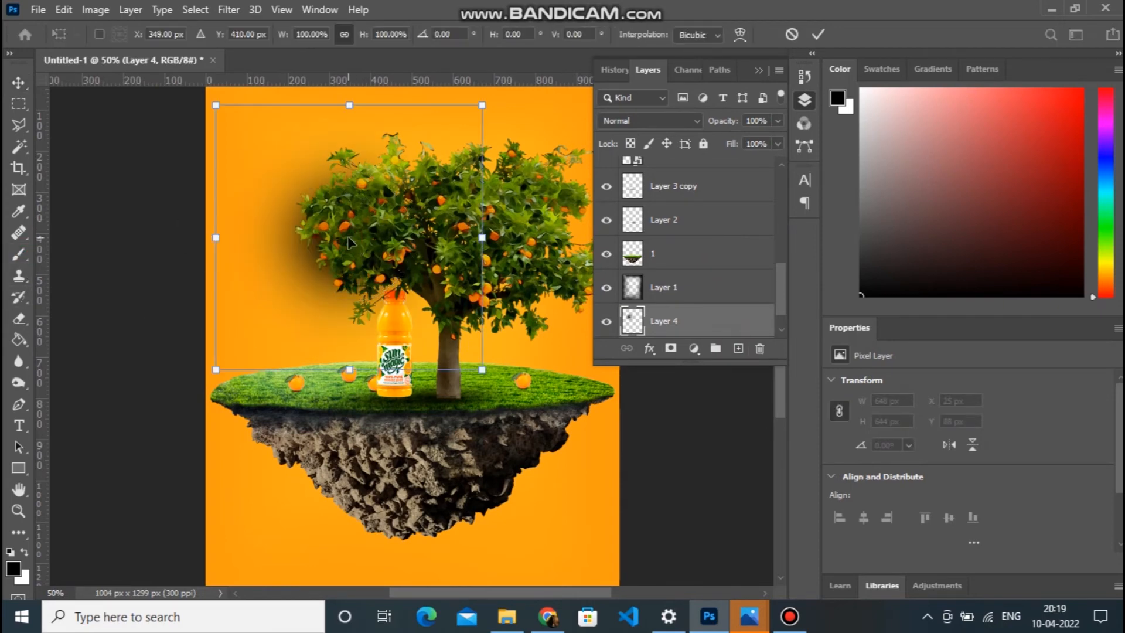
pyautogui.moveTo(348, 105); pyautogui.dragTo(354, 290)
pyautogui.moveTo(361, 332); pyautogui.dragTo(419, 555)
pyautogui.moveTo(540, 549); pyautogui.dragTo(575, 549)
pyautogui.press('Return')
pyautogui.press('b')
# Reposition the ground shadow and scale it to 127.12%, spanning the canvas width at 1003 × 307 px.
pyautogui.hotkey('ctrl', '-')
pyautogui.hotkey('ctrl', '-')
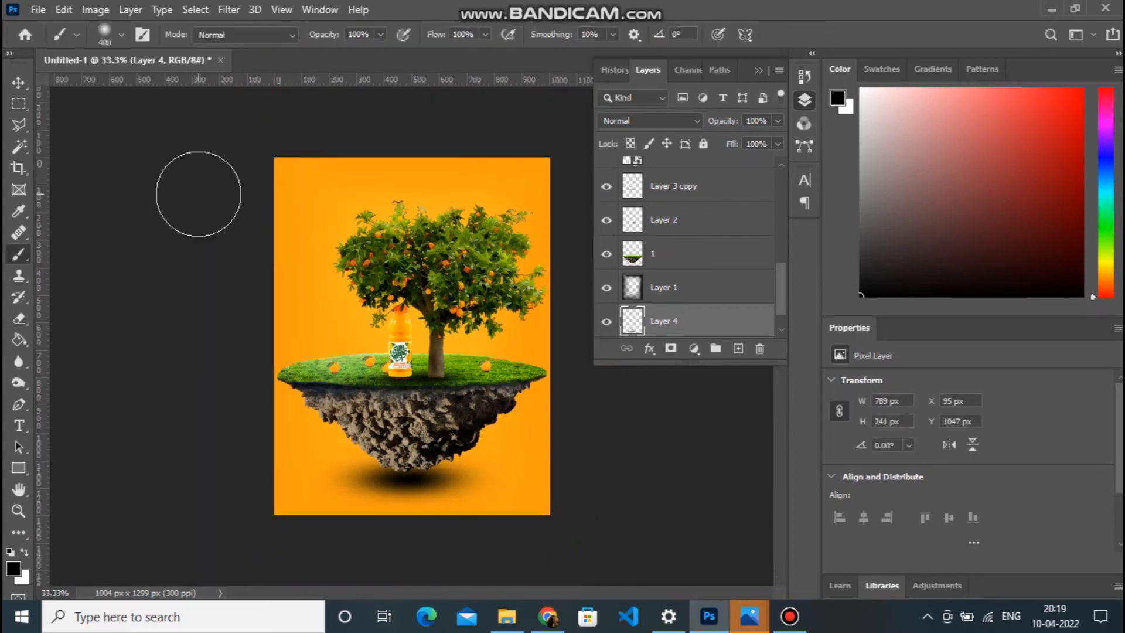
pyautogui.click(18, 82)
pyautogui.moveTo(431, 492); pyautogui.dragTo(437, 494)
pyautogui.hotkey('ctrl', 't')
pyautogui.moveTo(520, 481); pyautogui.dragTo(553, 481)
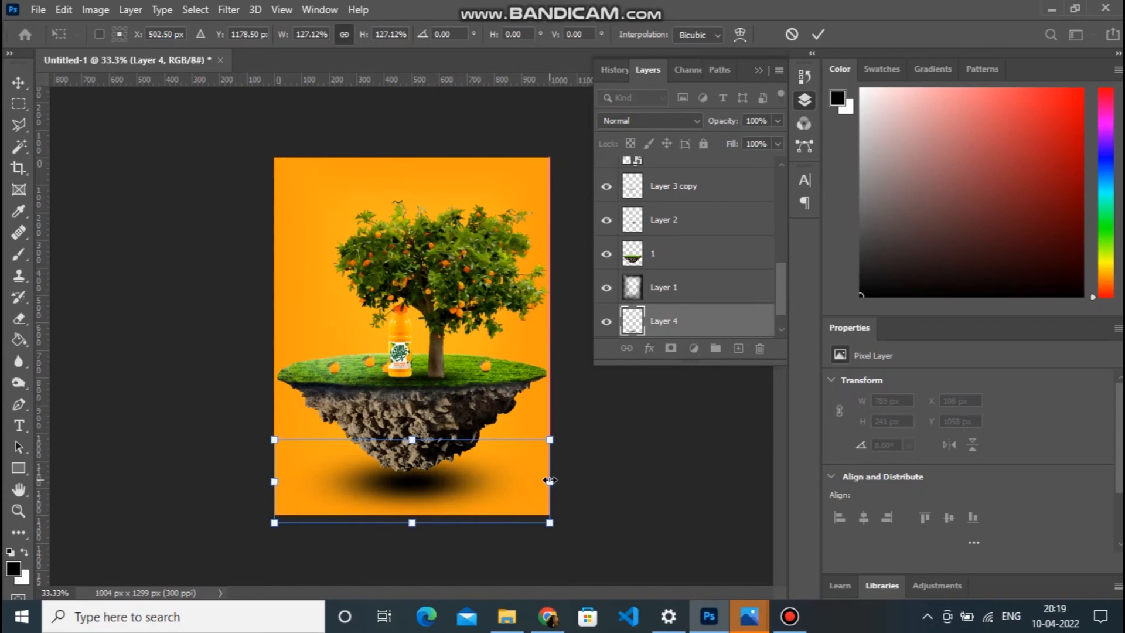
pyautogui.press('Return')
# Set the ground shadow layer's fill to 64% and nudge the shadow slightly to the right.
pyautogui.click(779, 142)
pyautogui.moveTo(751, 163); pyautogui.dragTo(740, 162)
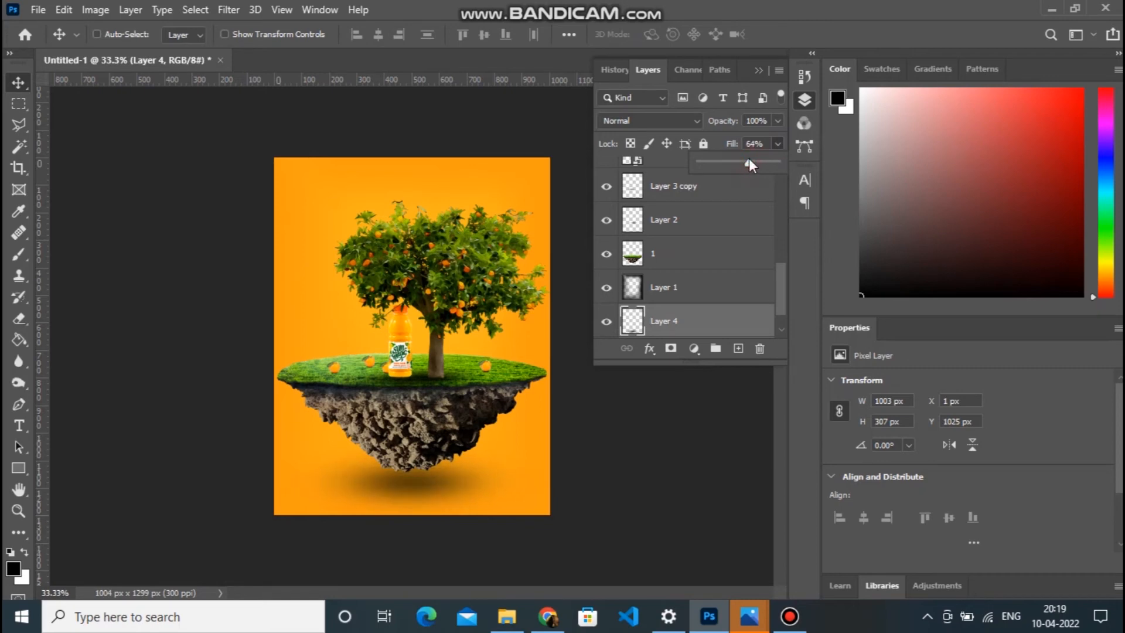
pyautogui.hotkey('ctrl', '+')
pyautogui.hotkey('ctrl', '-')
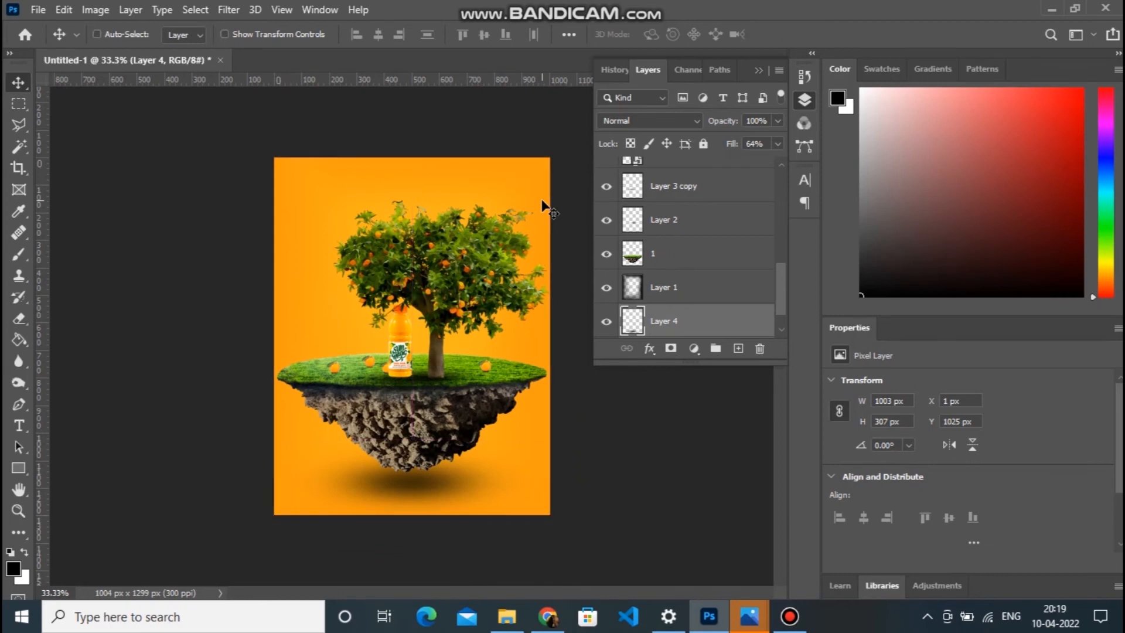
pyautogui.press('Right')
pyautogui.press('Right')
pyautogui.press('Right')
pyautogui.press('Right')
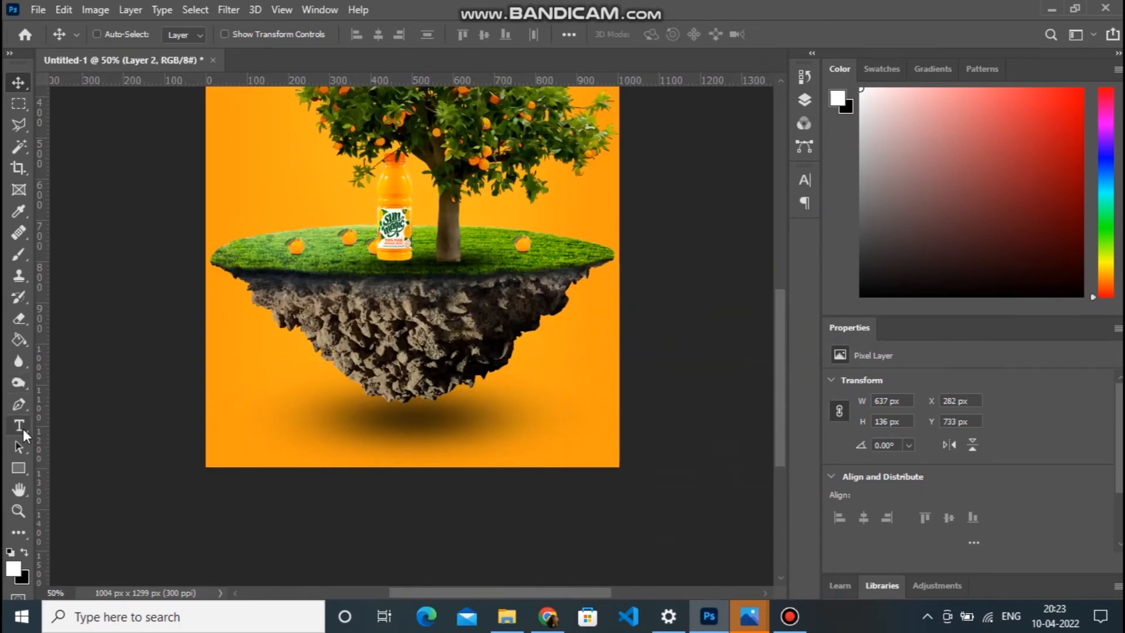
pyautogui.click(23, 429)
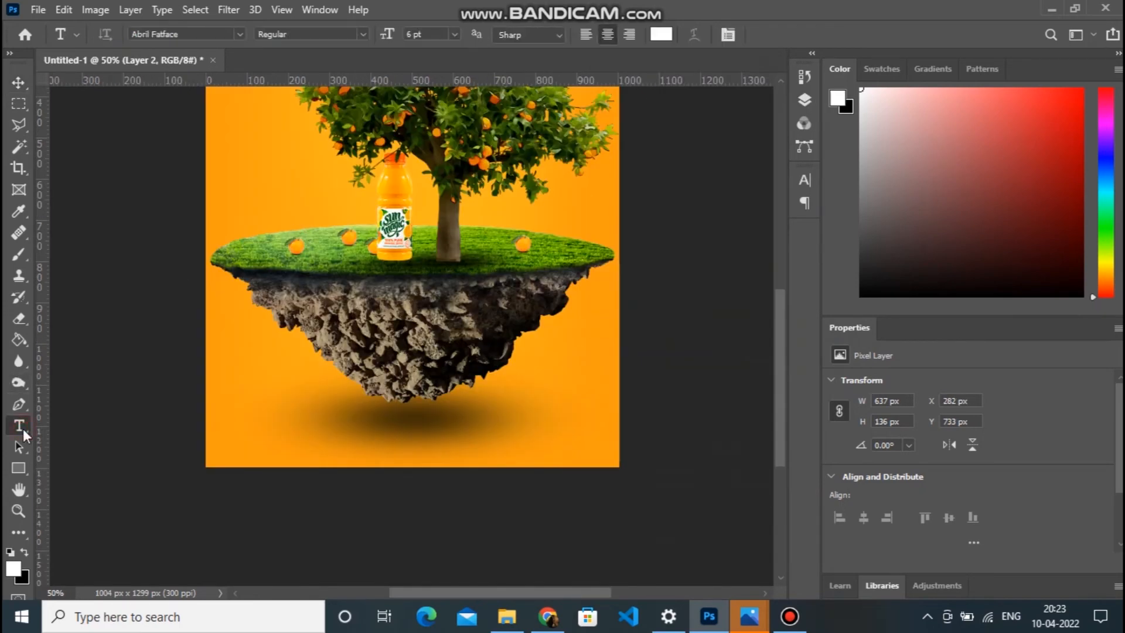
pyautogui.click(293, 427)
pyautogui.write('www.website.com')
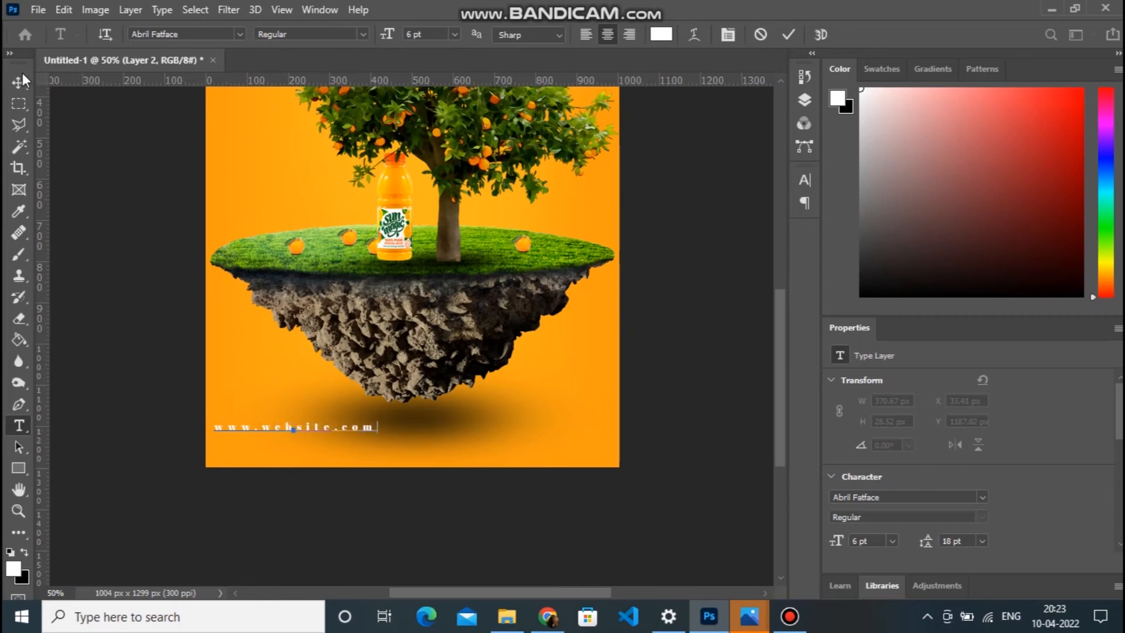
# Move the website text over the shadow beneath the island, to X 324.13 px, Y 1203.82 px.
pyautogui.click(19, 83)
pyautogui.moveTo(293, 424); pyautogui.dragTo(419, 433)
pyautogui.press('Right')
pyautogui.press('Right')
pyautogui.press('Right')
pyautogui.press('Right')
pyautogui.press('Right')
pyautogui.press('Right')
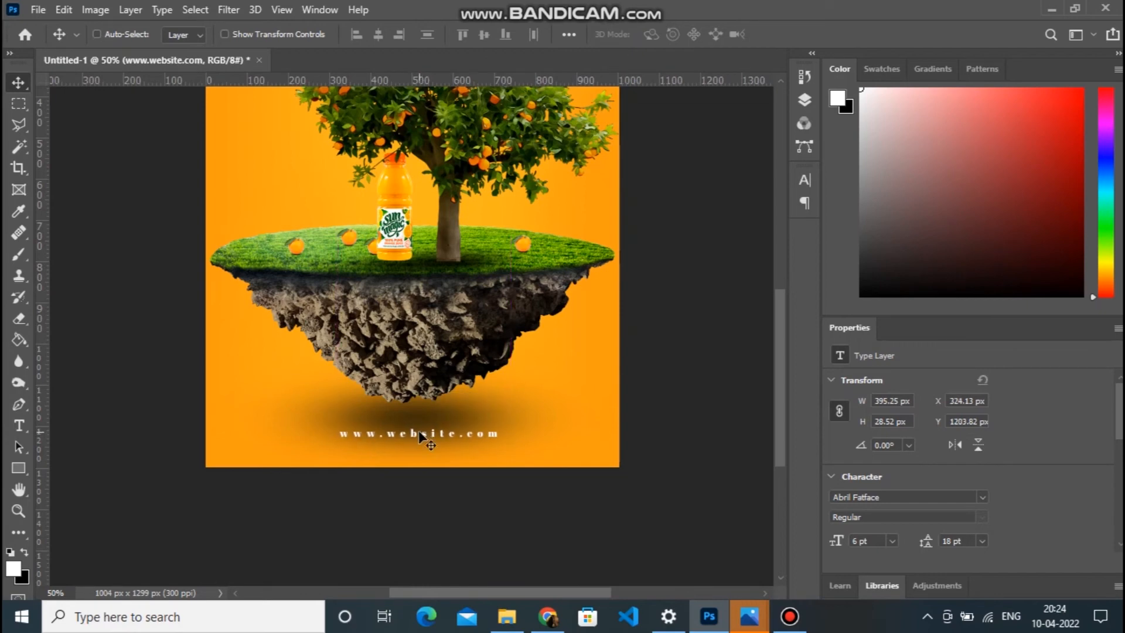
# Add a Hue/Saturation adjustment layer above the website text with hue +2, saturation +9 and lightness -1.
pyautogui.moveTo(778, 430); pyautogui.dragTo(778, 392)
pyautogui.hotkey('ctrl', '0')
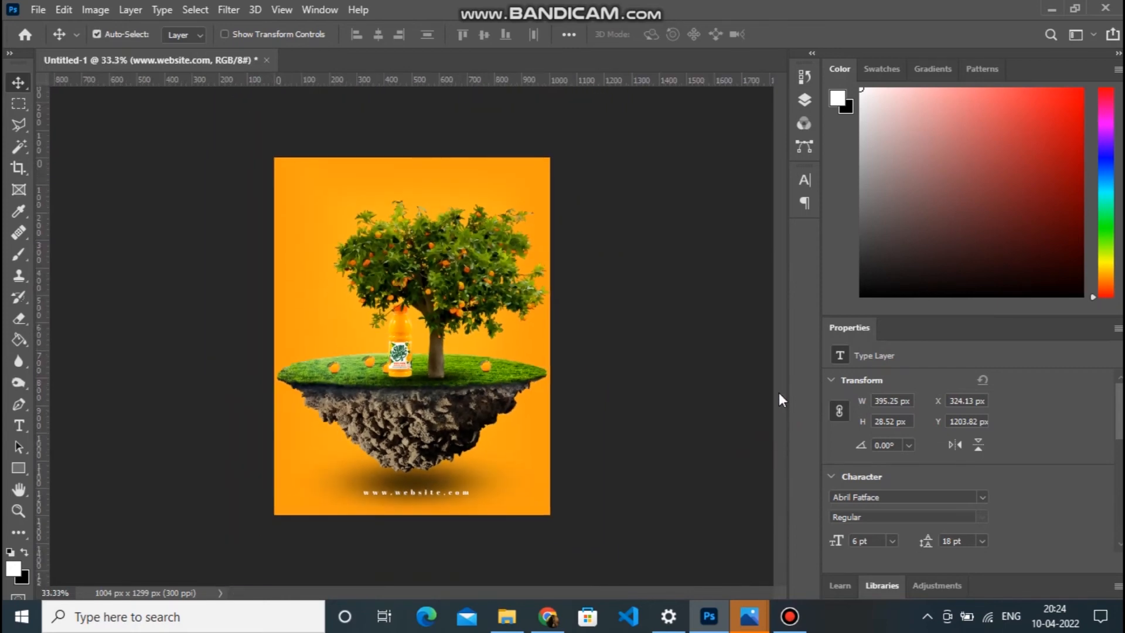
pyautogui.hotkey('ctrl', '+')
pyautogui.hotkey('ctrl', '-')
pyautogui.click(805, 99)
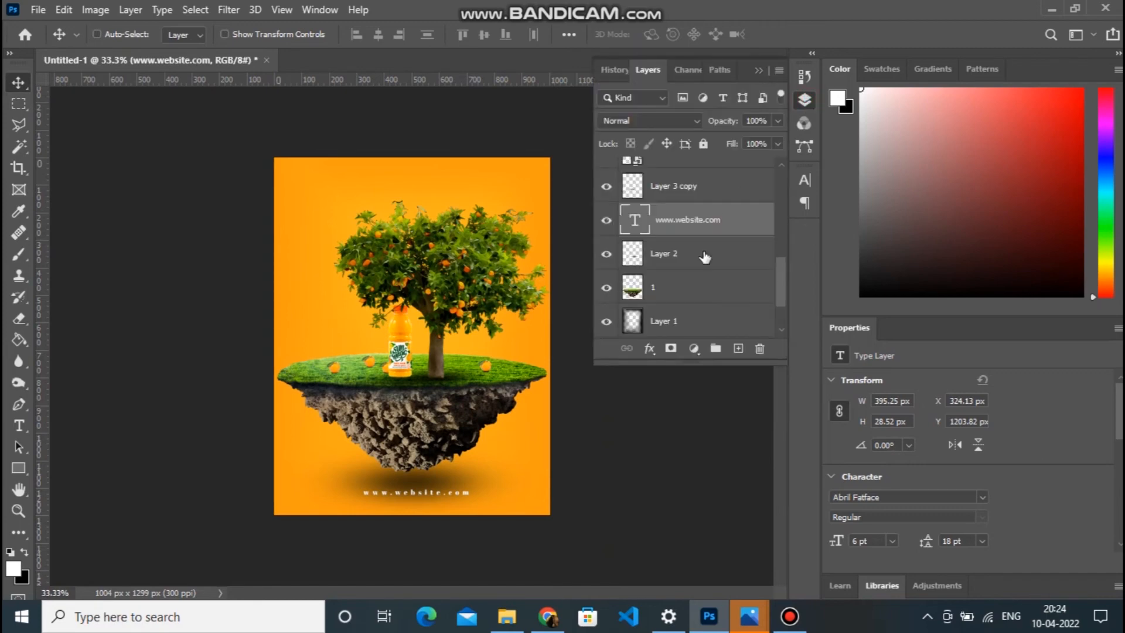
pyautogui.click(694, 349)
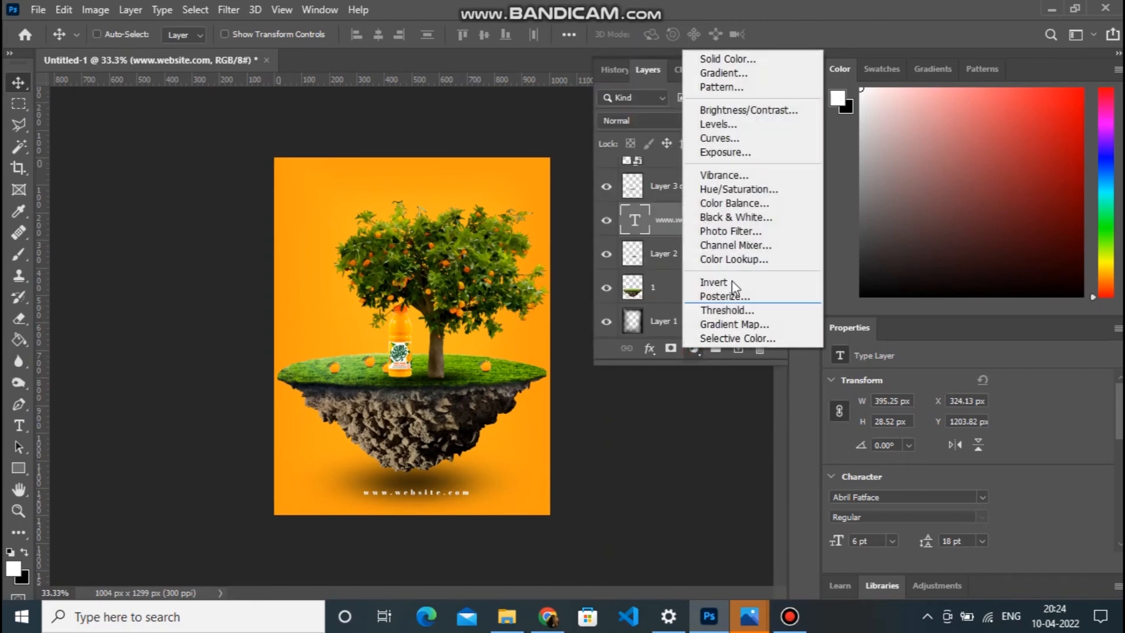
pyautogui.click(747, 187)
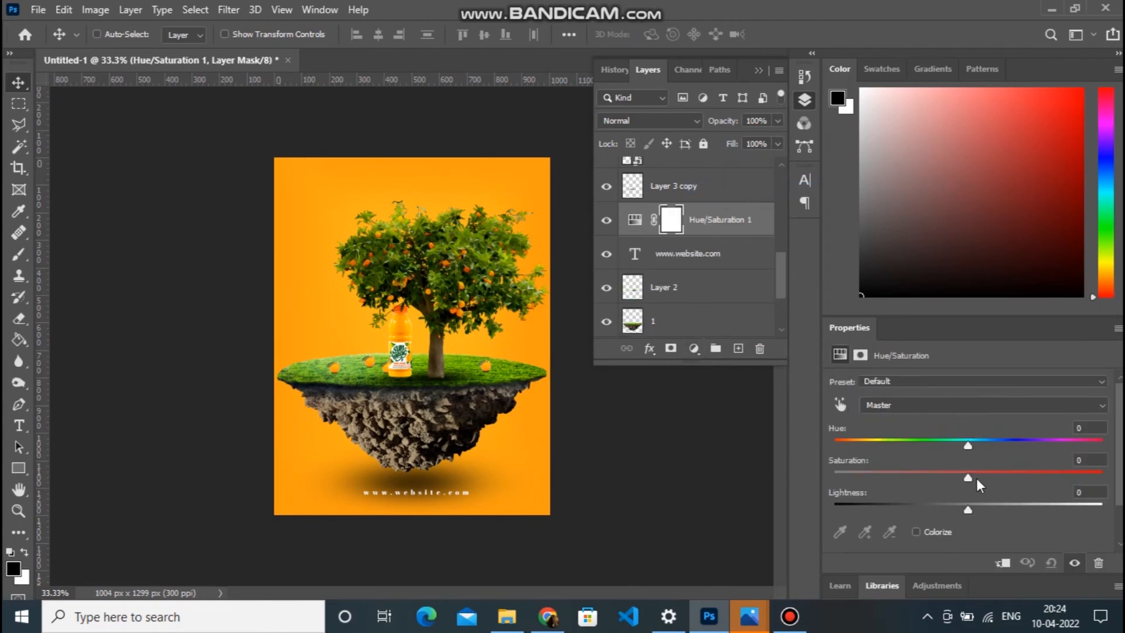
pyautogui.moveTo(972, 477); pyautogui.dragTo(951, 479)
pyautogui.click(969, 479)
pyautogui.moveTo(967, 514)
pyautogui.mouseDown()
pyautogui.moveTo(955, 513)
pyautogui.moveTo(966, 512)
pyautogui.mouseUp()
pyautogui.moveTo(969, 442)
pyautogui.mouseDown()
pyautogui.moveTo(979, 444)
pyautogui.moveTo(969, 446)
pyautogui.mouseUp()
pyautogui.moveTo(975, 477); pyautogui.dragTo(981, 482)
# Add a Vibrance adjustment layer at the top of the layer stack with vibrance +8 and saturation +8.
pyautogui.moveTo(785, 282); pyautogui.dragTo(782, 154)
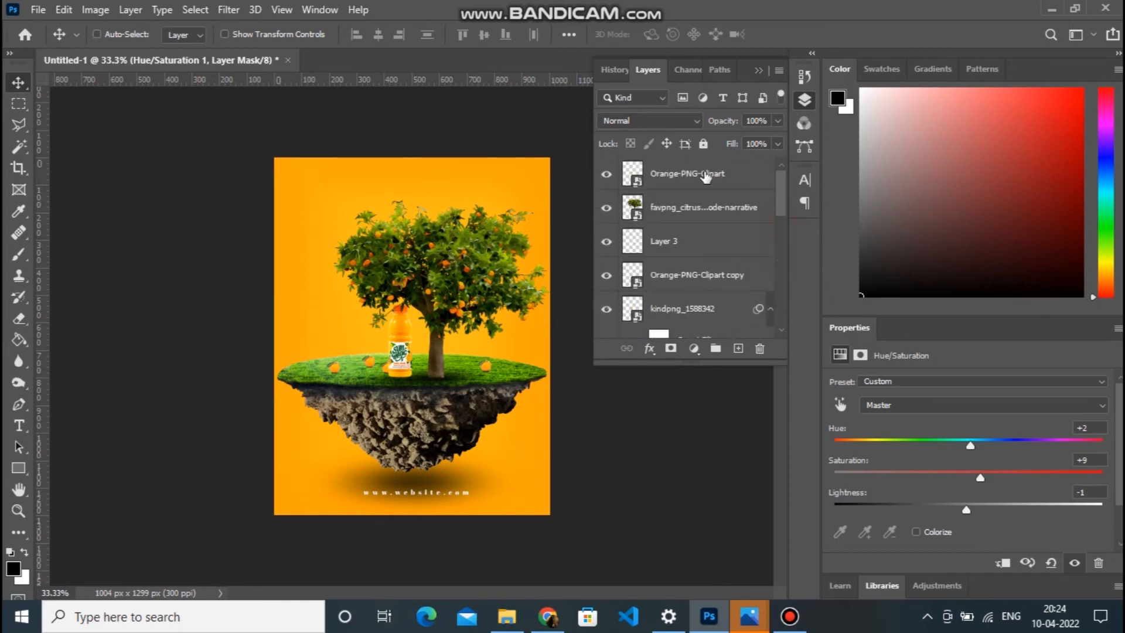
pyautogui.click(684, 175)
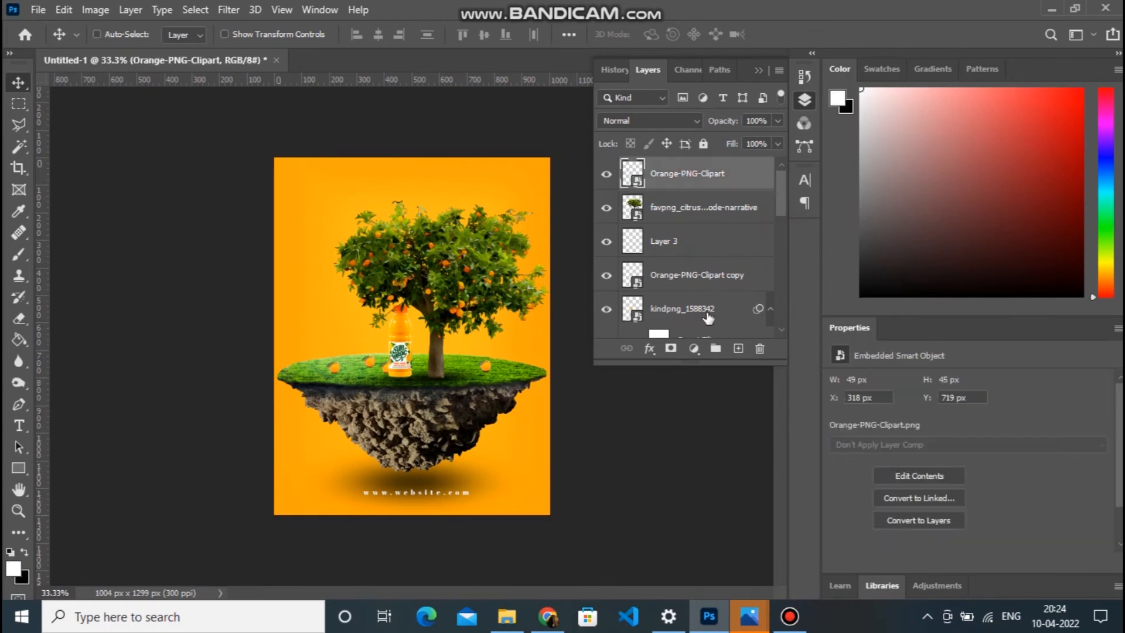
pyautogui.click(694, 348)
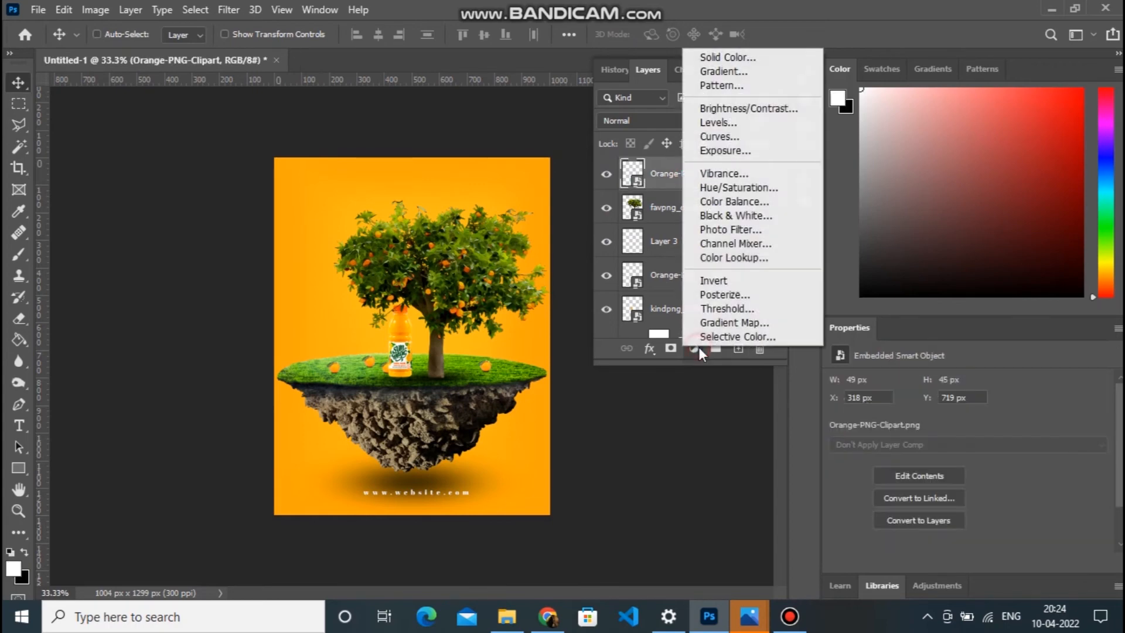
pyautogui.click(746, 178)
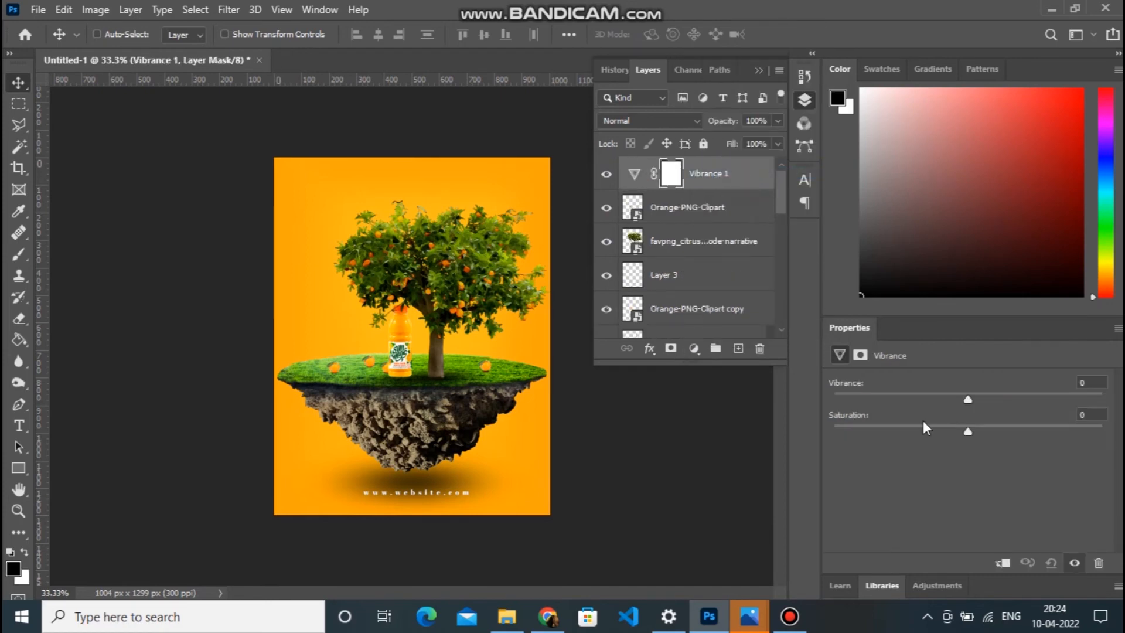
pyautogui.moveTo(965, 402); pyautogui.dragTo(979, 406)
pyautogui.moveTo(967, 431); pyautogui.dragTo(984, 431)
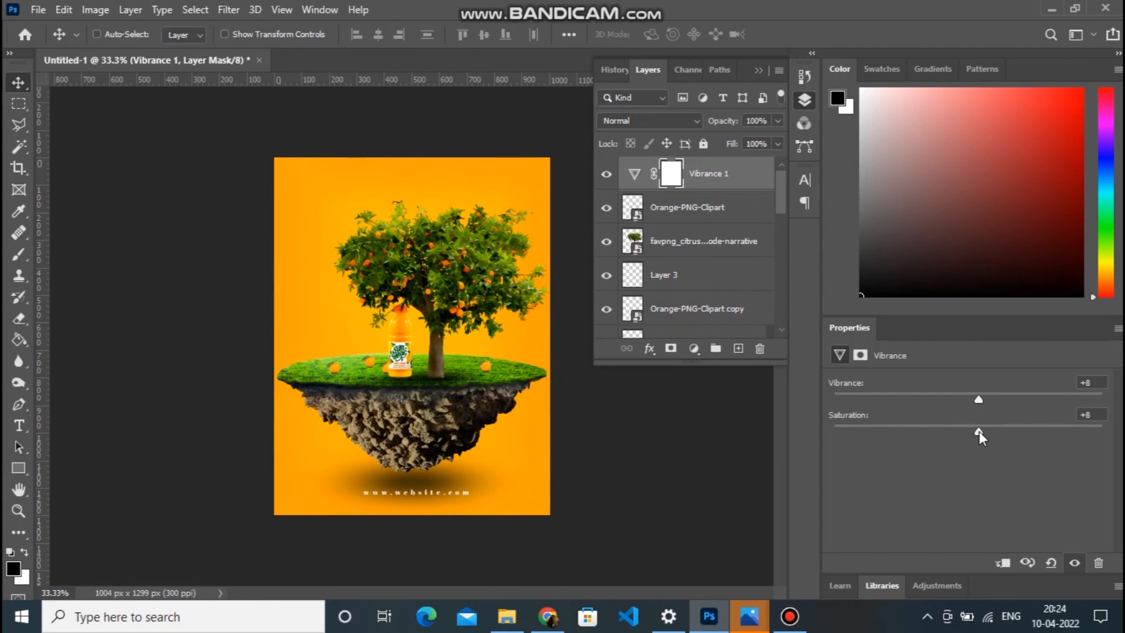
pyautogui.hotkey('ctrl', '+')
pyautogui.hotkey('ctrl', '+')
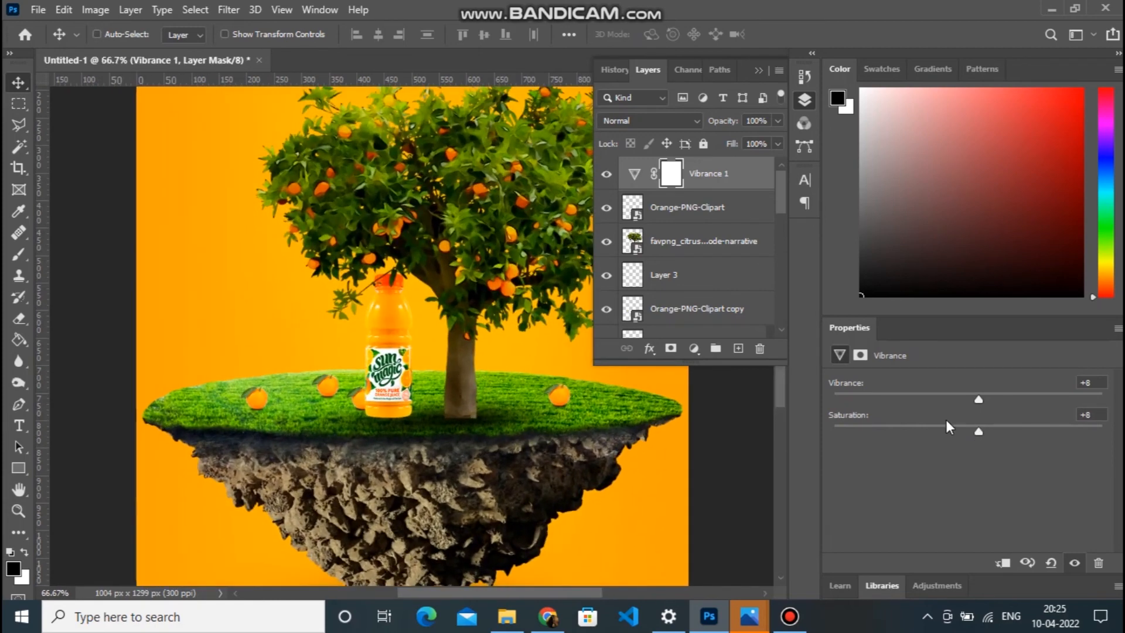
pyautogui.click(759, 70)
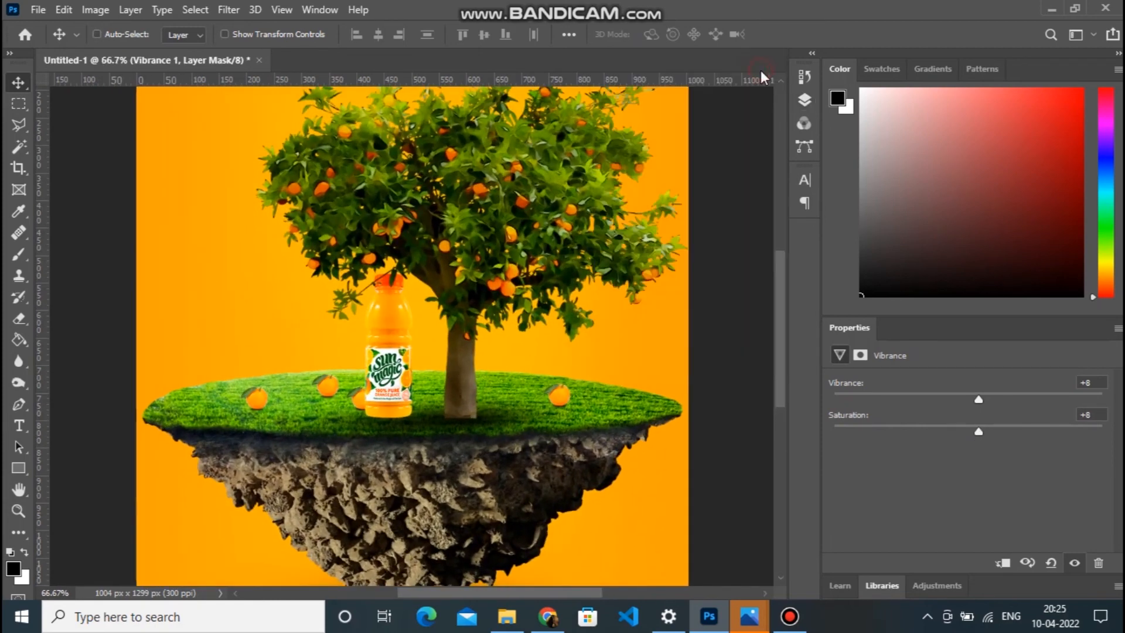
pyautogui.moveTo(782, 328)
pyautogui.mouseDown()
pyautogui.moveTo(779, 263)
pyautogui.moveTo(790, 346)
pyautogui.mouseUp()
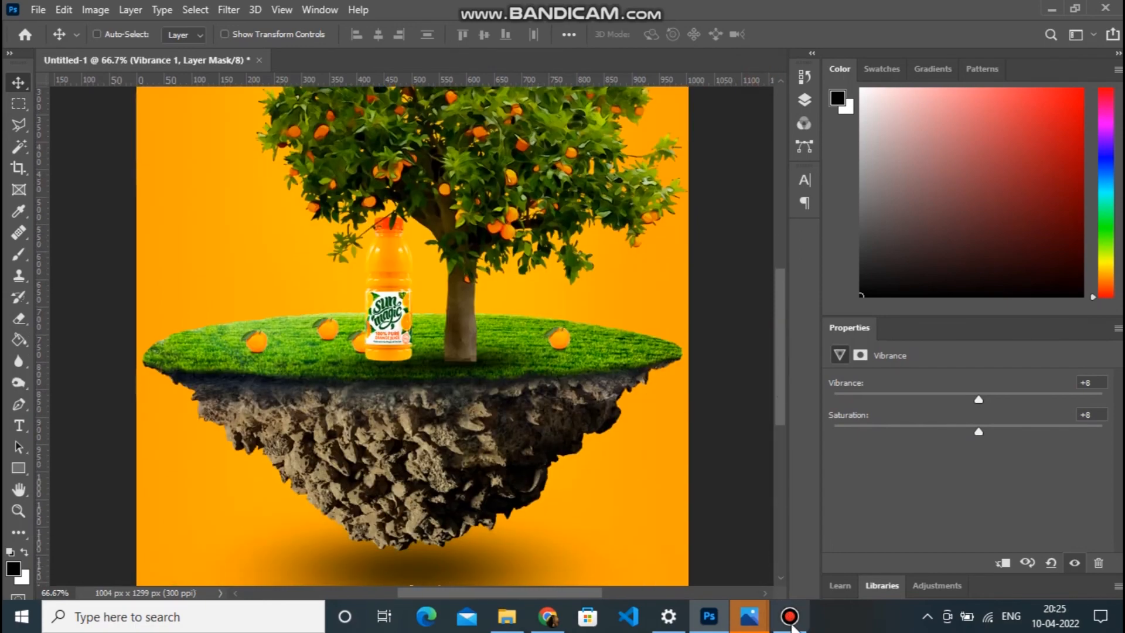
# Select the Brush tool with the cloud-shaped preset "Pincel muestreado 3" at 786 px.
pyautogui.hotkey('ctrl', '-')
pyautogui.press('b')
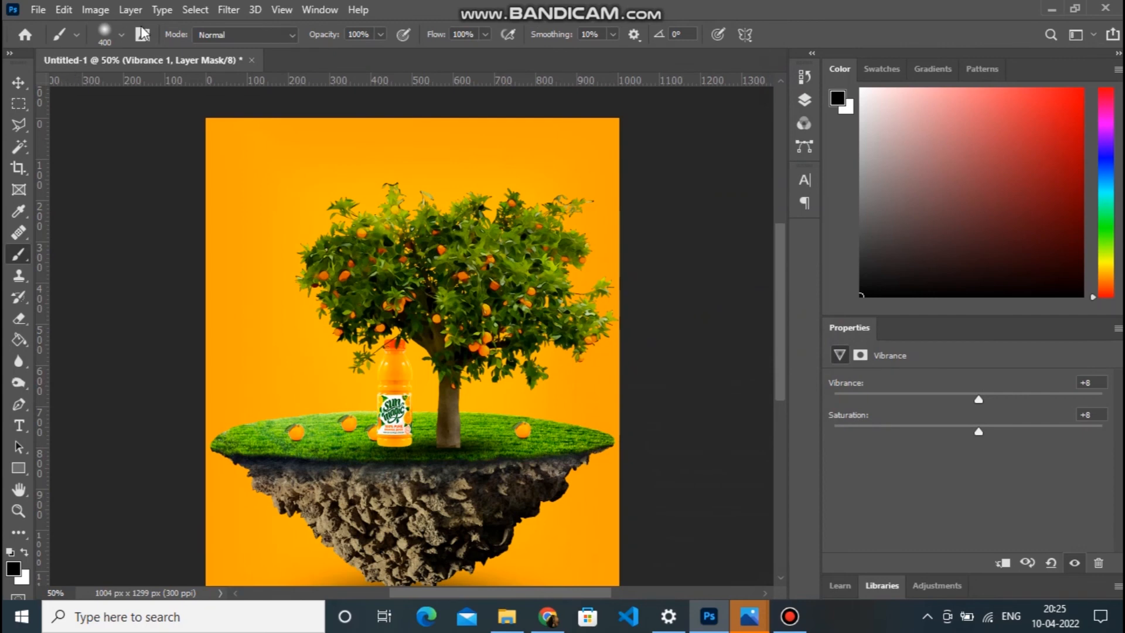
pyautogui.click(121, 35)
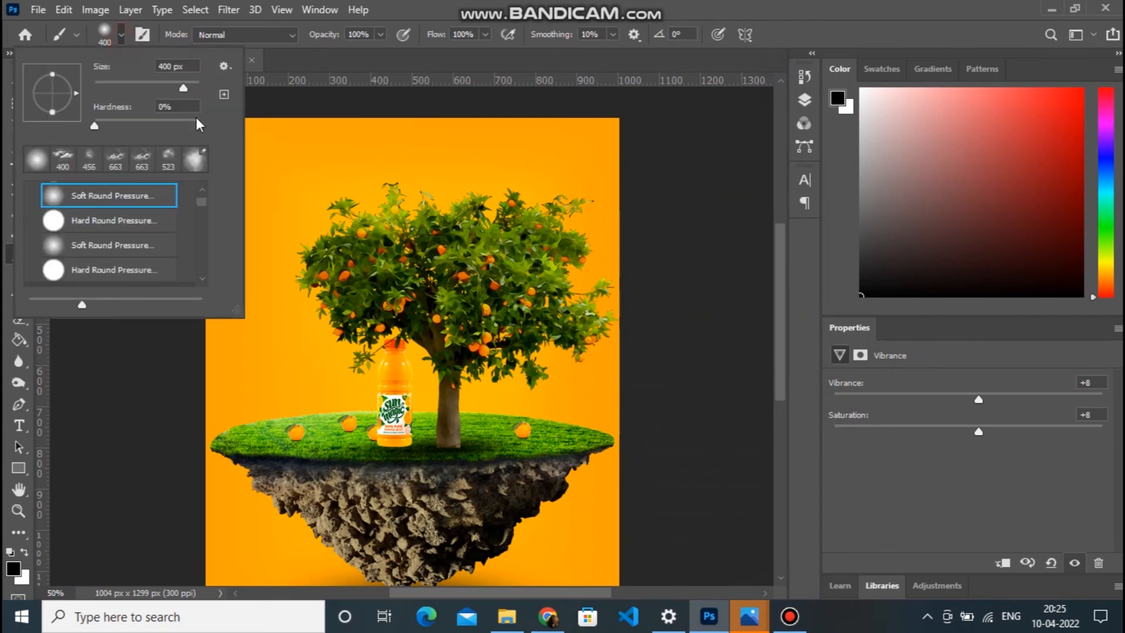
pyautogui.click(202, 198)
pyautogui.scroll(-10, 202, 227)
pyautogui.scroll(-5, 205, 274)
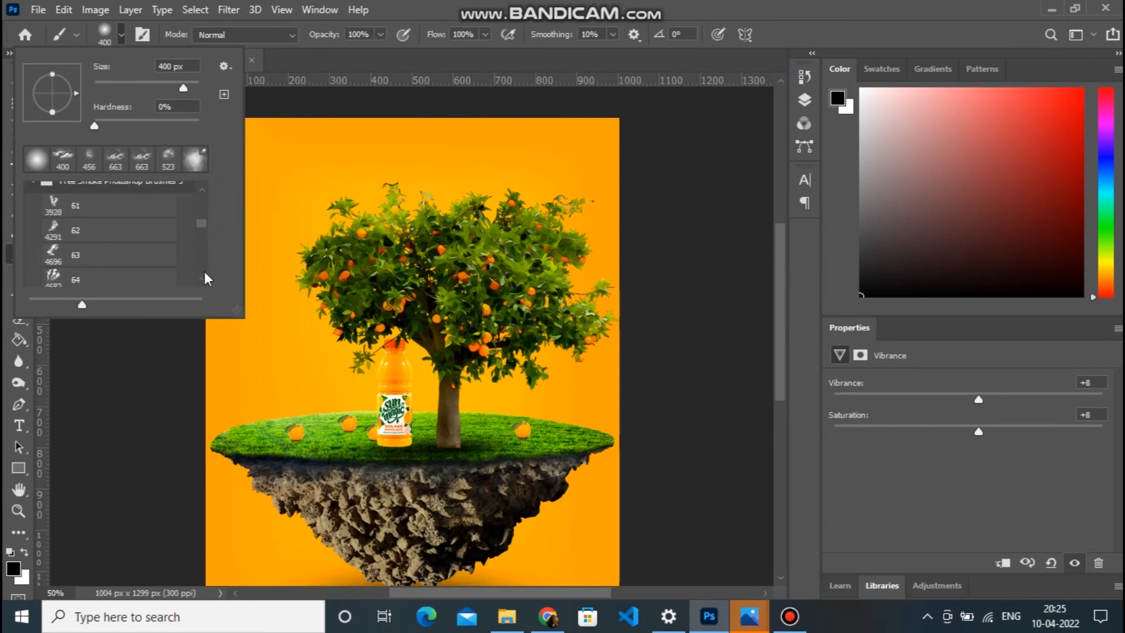
pyautogui.moveTo(201, 223); pyautogui.dragTo(205, 288)
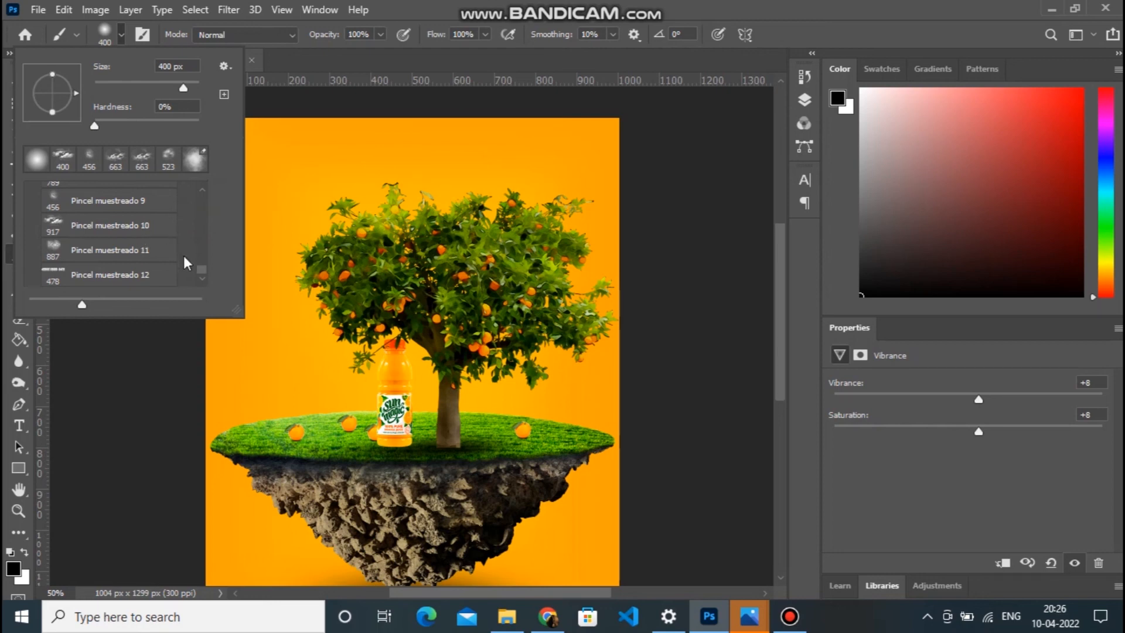
pyautogui.moveTo(203, 266); pyautogui.dragTo(203, 262)
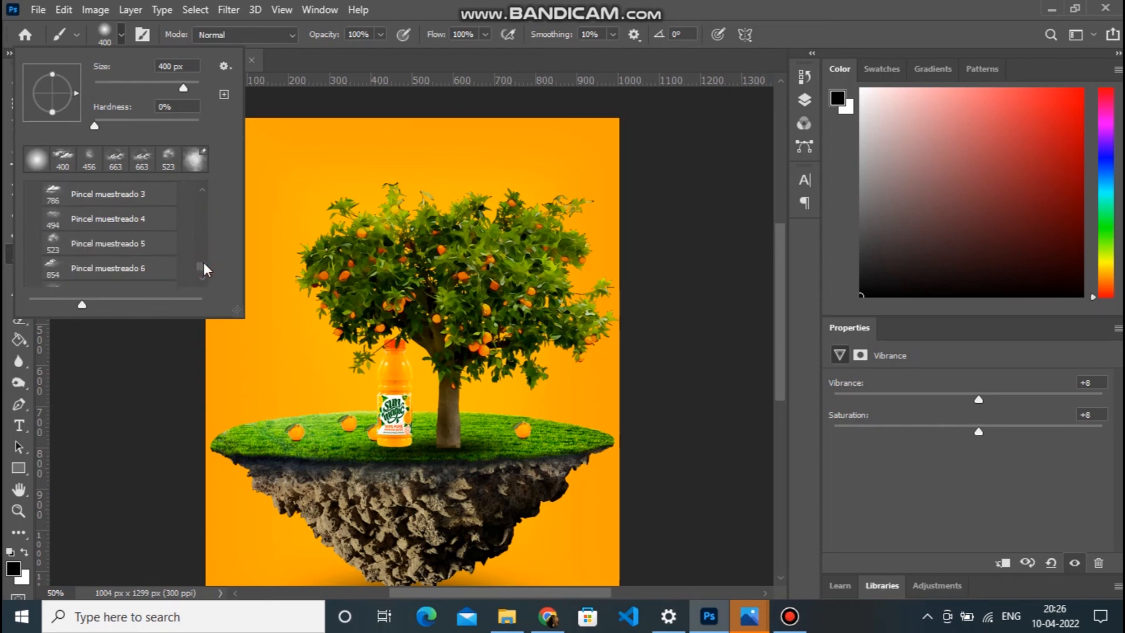
pyautogui.click(146, 194)
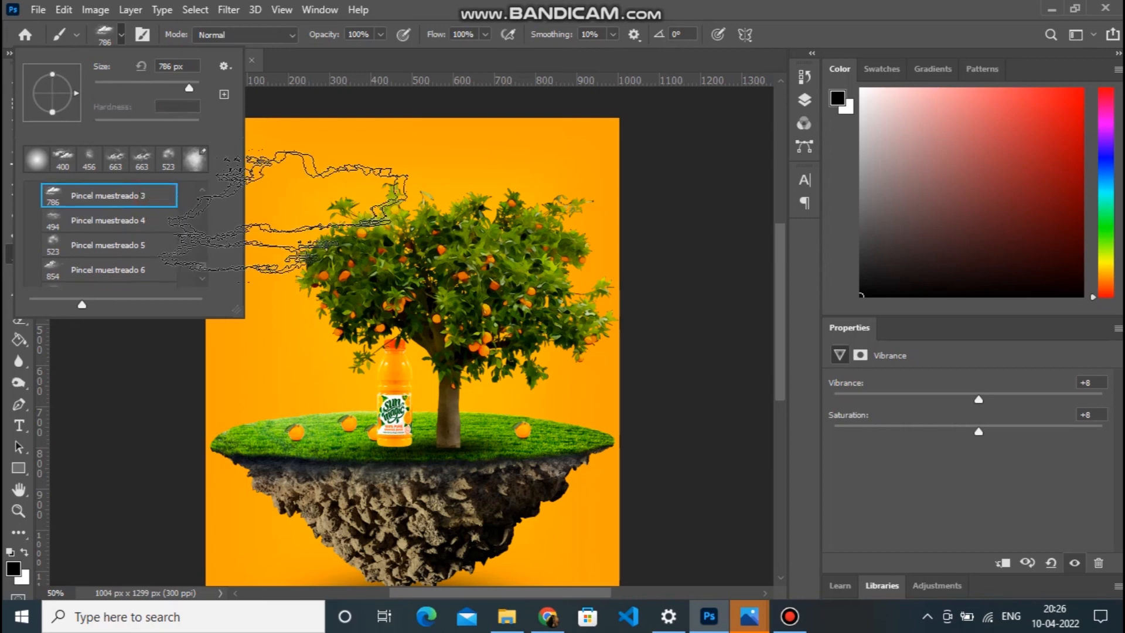
pyautogui.click(369, 187)
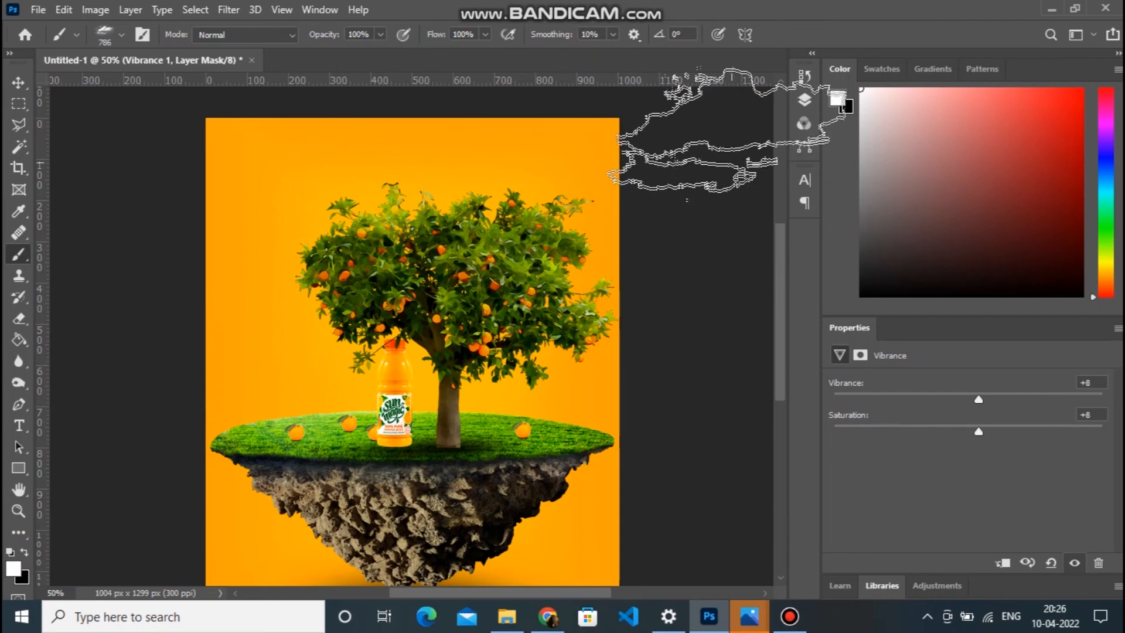
# Stamp a 500 px white cloud at the tree's upper left on a new layer and move that layer directly above the island layer.
pyautogui.click(807, 101)
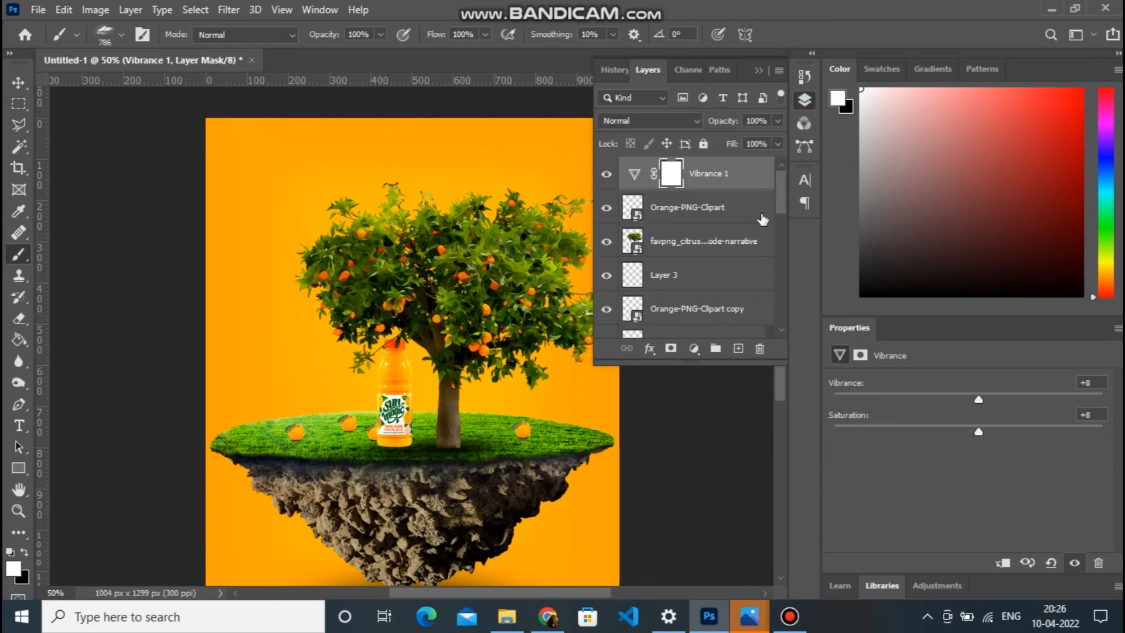
pyautogui.click(738, 349)
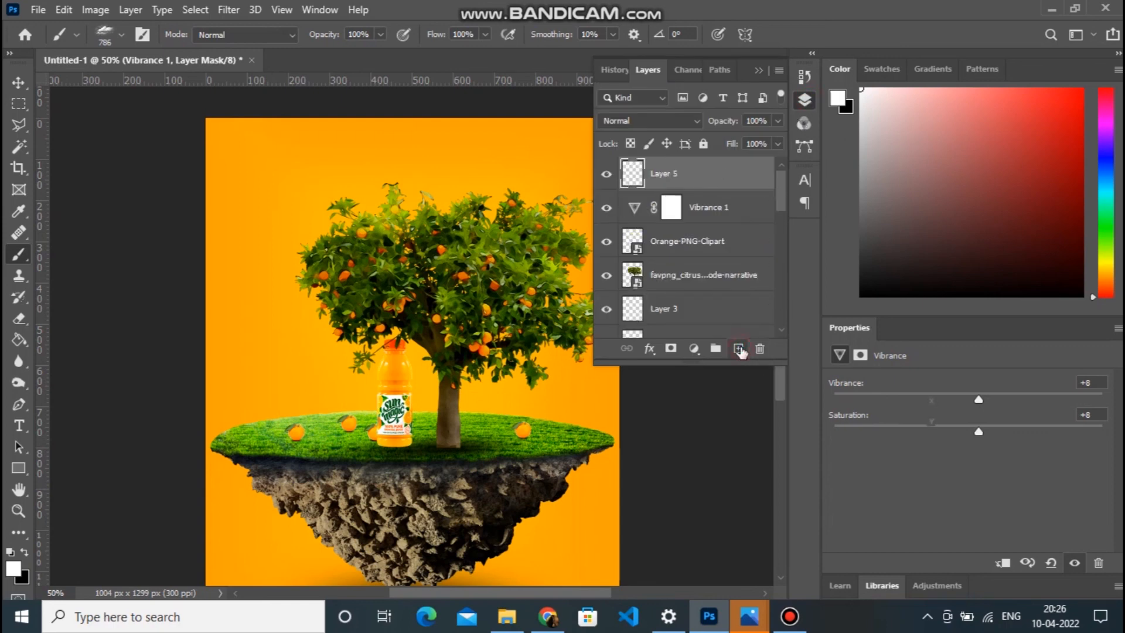
pyautogui.press('[')
pyautogui.press('[')
pyautogui.press('[')
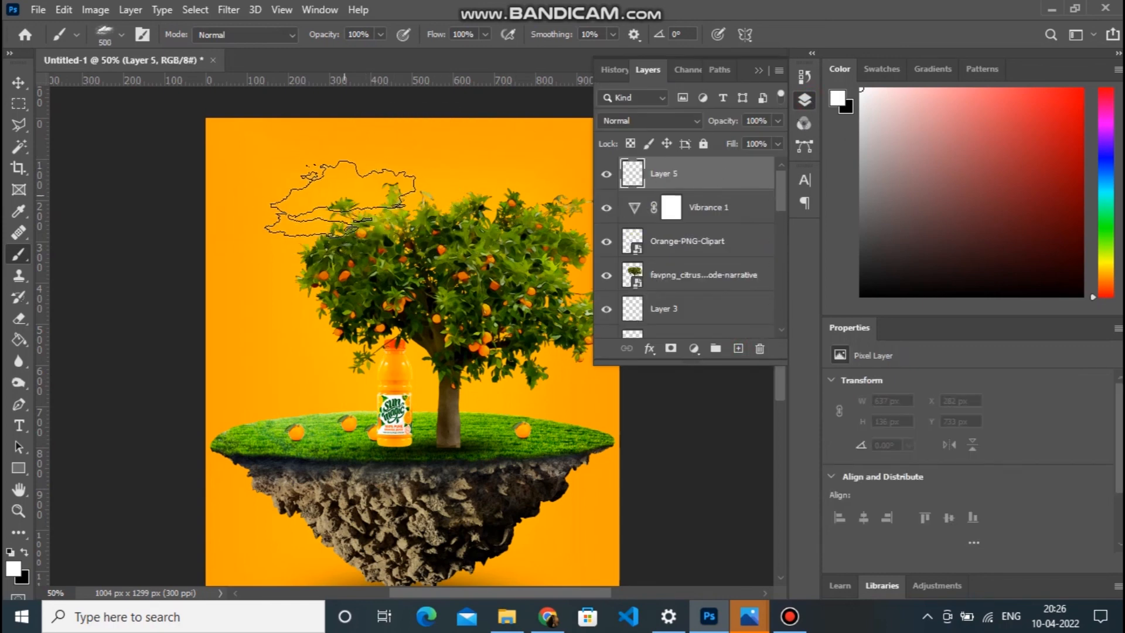
pyautogui.click(328, 199)
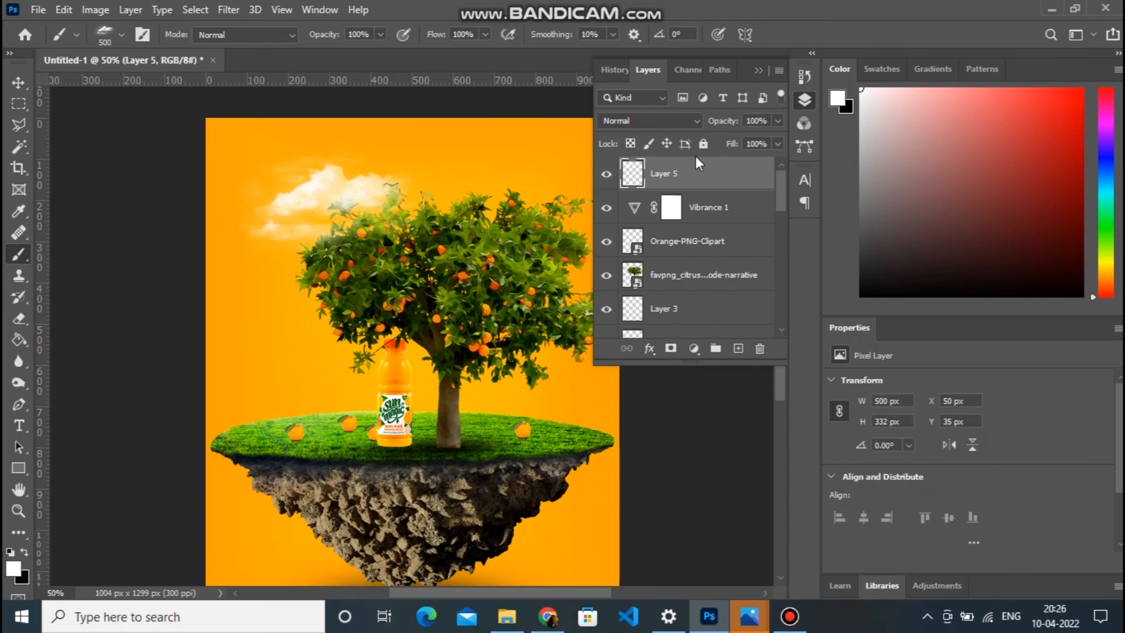
pyautogui.moveTo(708, 181); pyautogui.dragTo(723, 243)
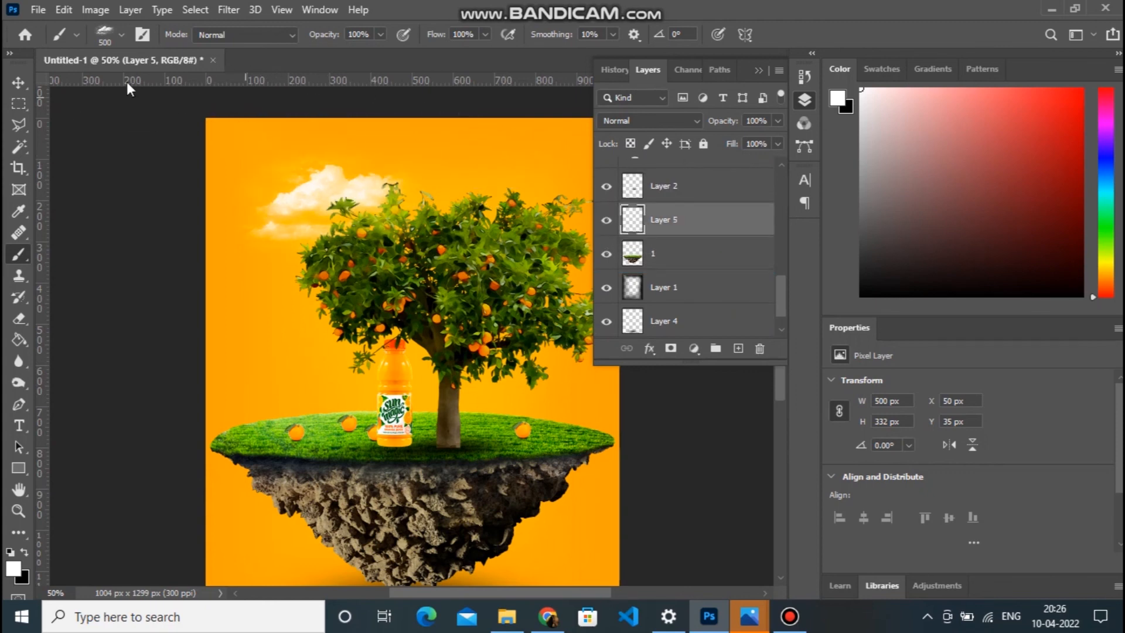
# Stamp a white cloud at the tree's upper right on a new layer, using brush preset "Pincel muestreado 6" at 854 px.
pyautogui.click(121, 35)
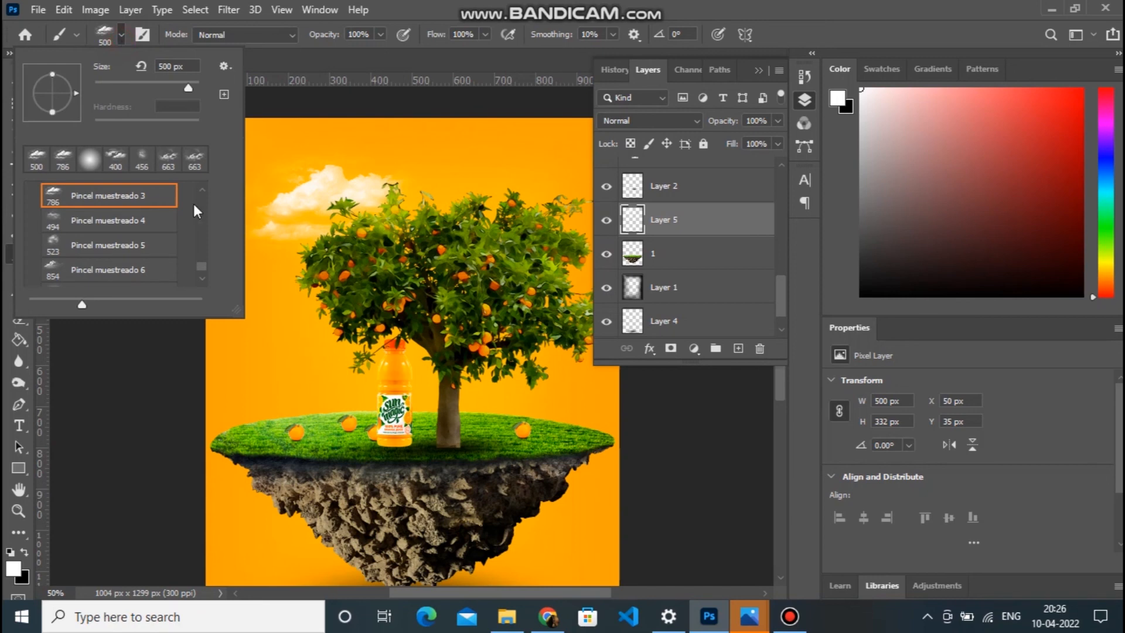
pyautogui.click(150, 265)
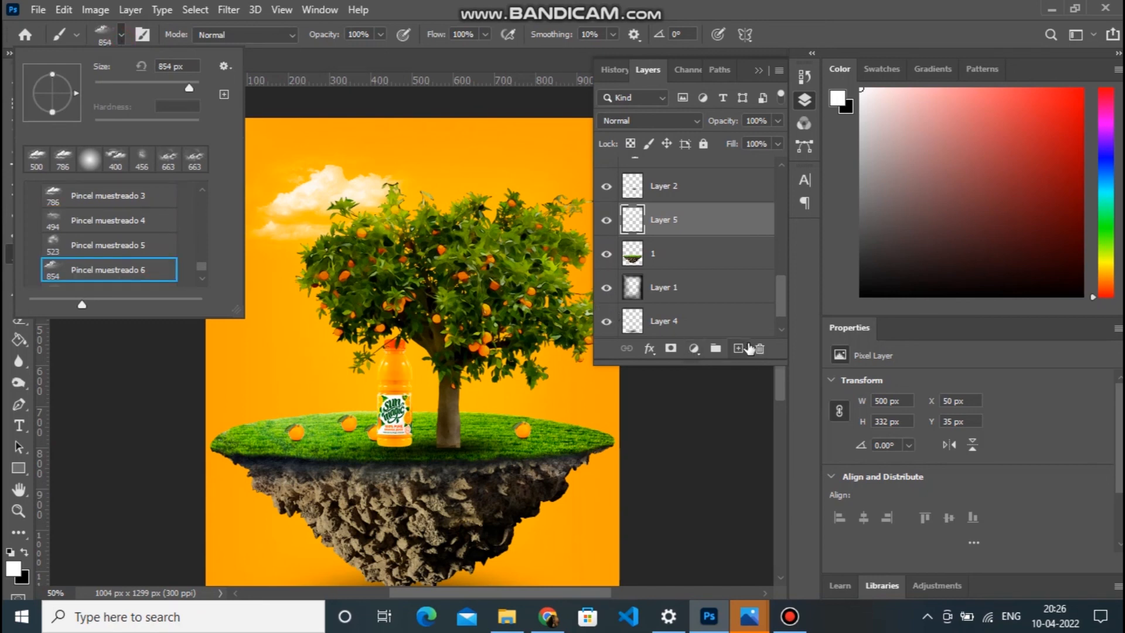
pyautogui.click(739, 349)
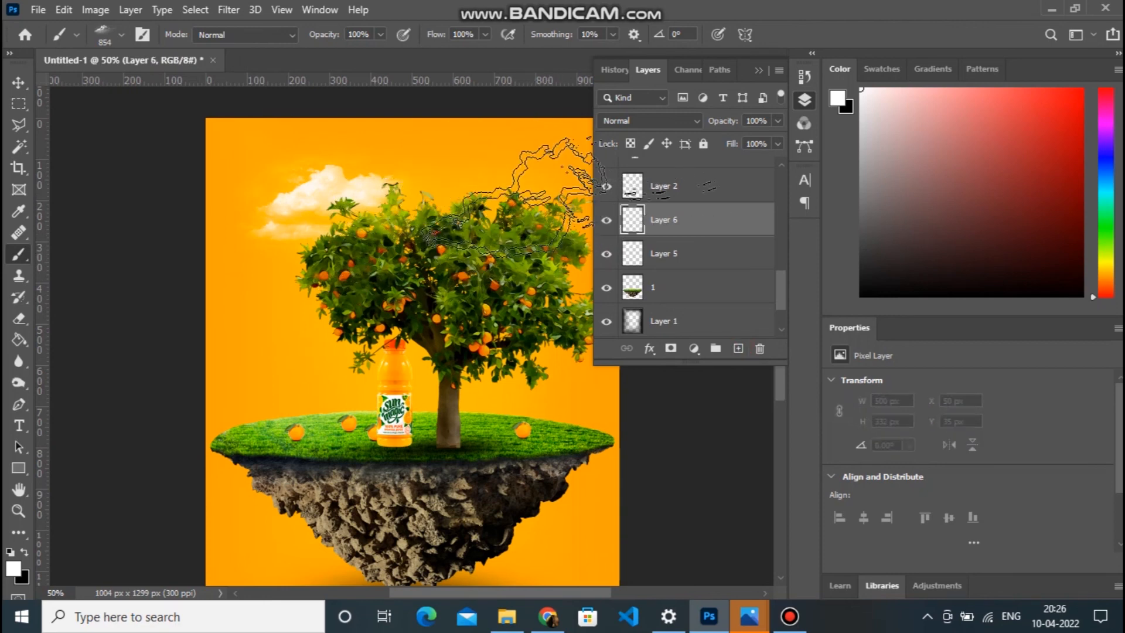
pyautogui.click(553, 167)
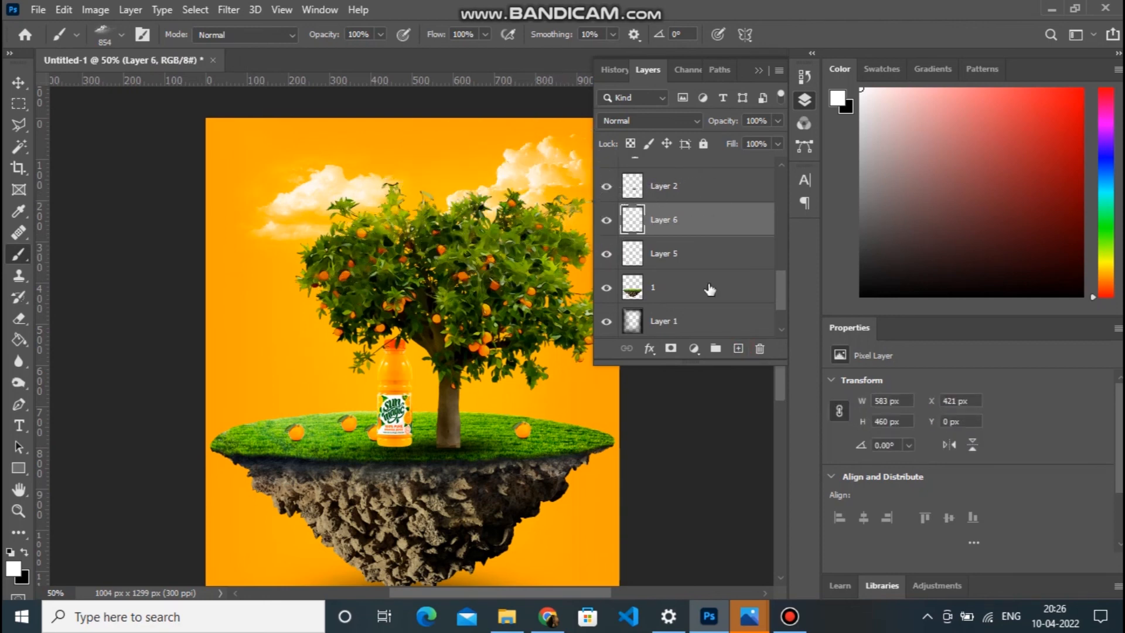
# Scale the cloud at the tree's upper right down to about 427 by 336 px.
pyautogui.hotkey('ctrl', '-')
pyautogui.hotkey('ctrl', 't')
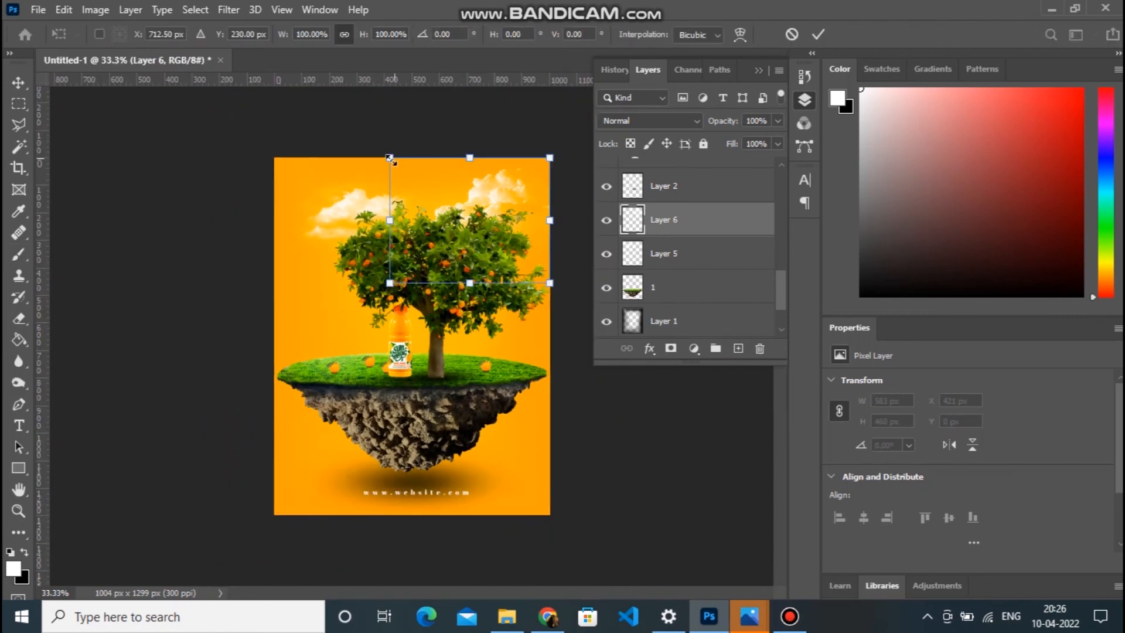
pyautogui.moveTo(389, 161); pyautogui.dragTo(413, 174)
pyautogui.press('Return')
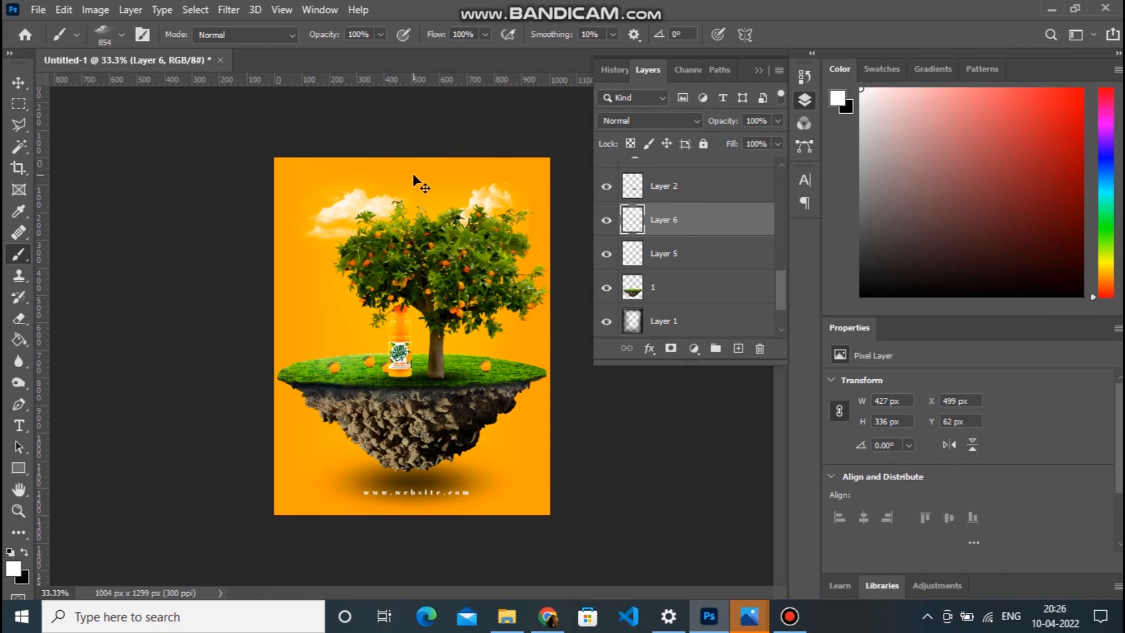
# Add a new layer above the second cloud's layer and choose the cloud brush preset "Pincel muestreado 4" at 494 px.
pyautogui.hotkey('ctrl', '+')
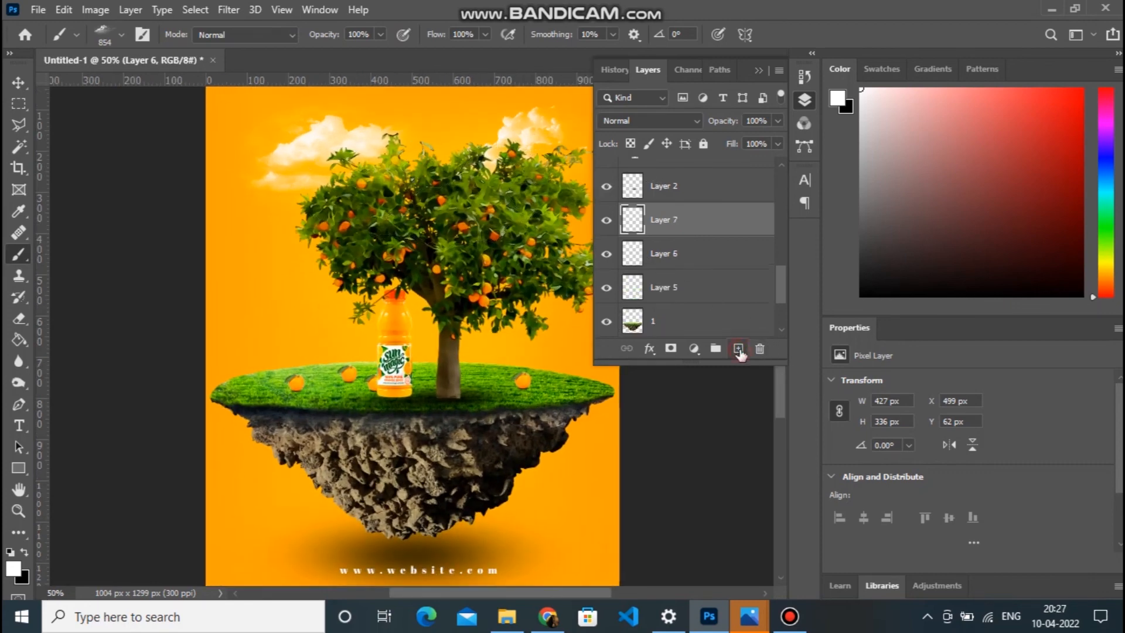
pyautogui.hotkey('ctrl', 'd')
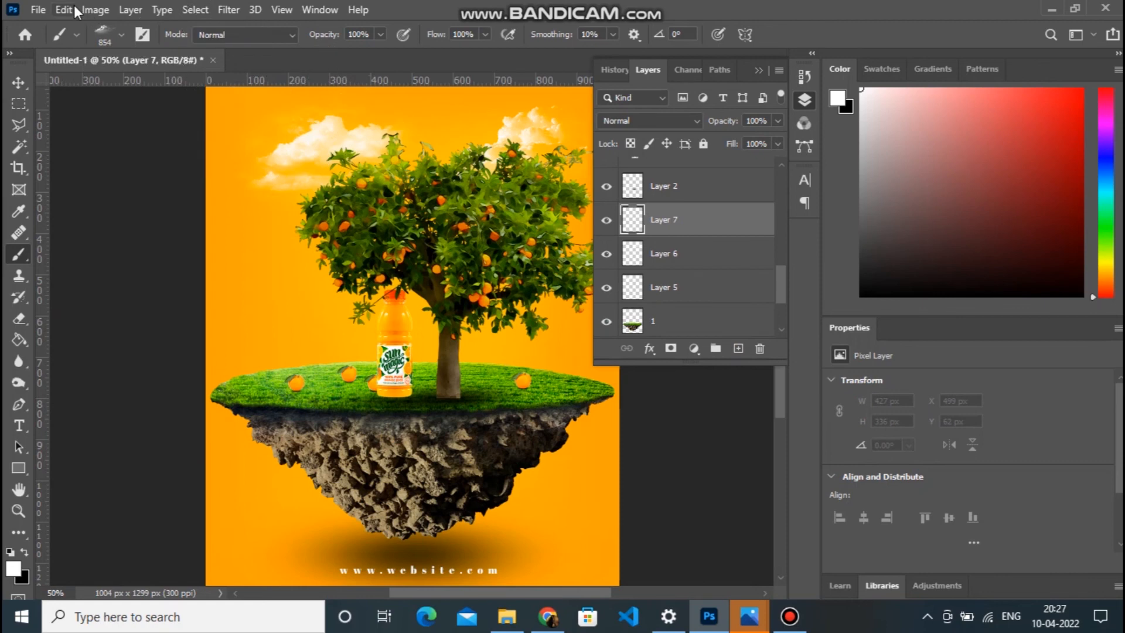
pyautogui.click(121, 34)
pyautogui.click(156, 220)
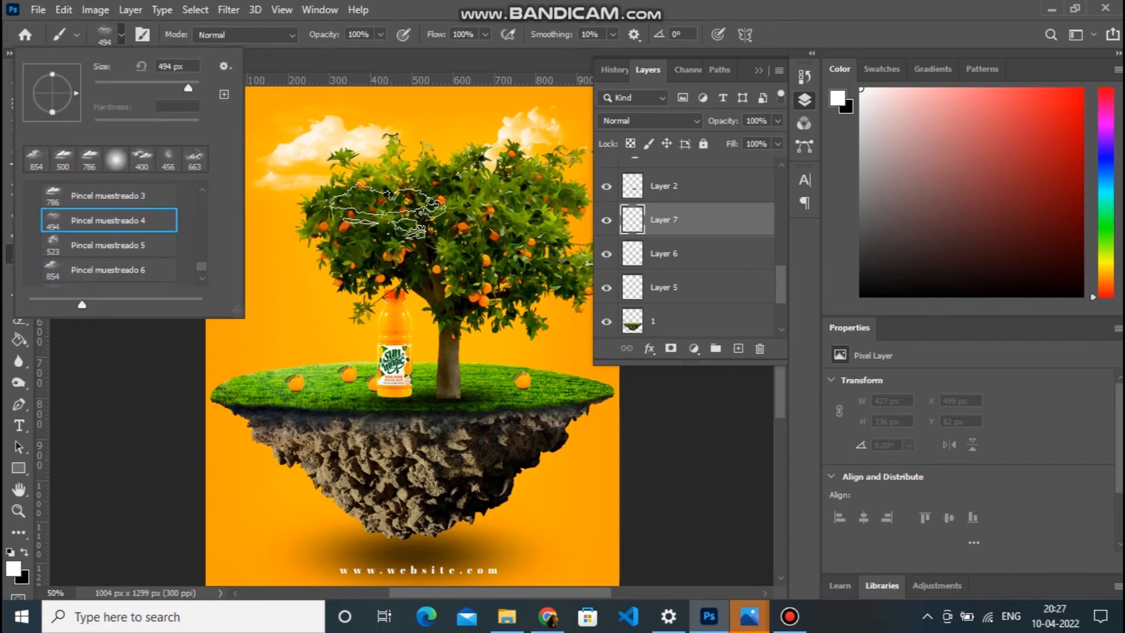